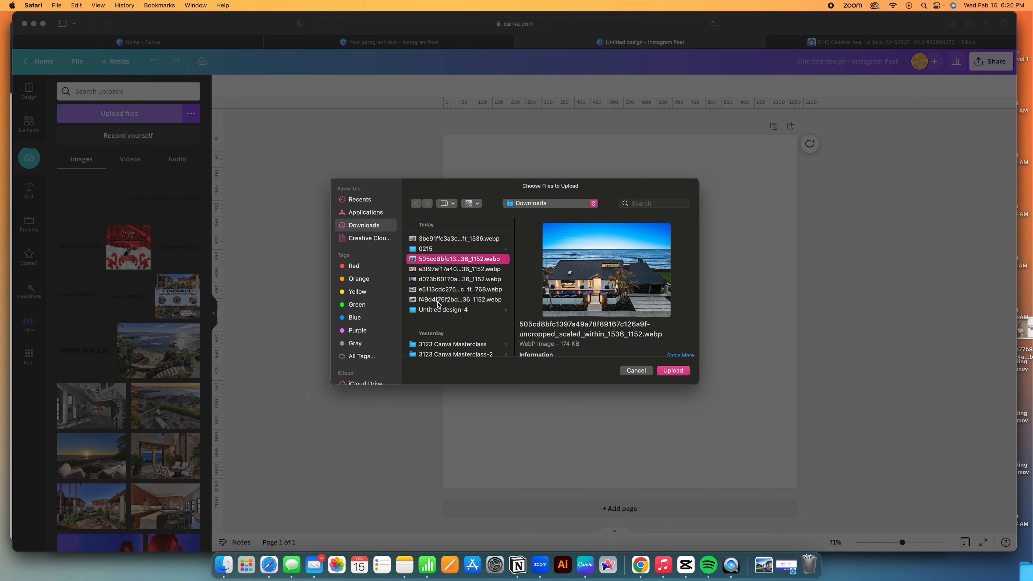
Upload the five downloaded .webp beach-house listing photos to Canva.
{"action": "left_click", "coordinate": [439, 299], "text": "shift"}
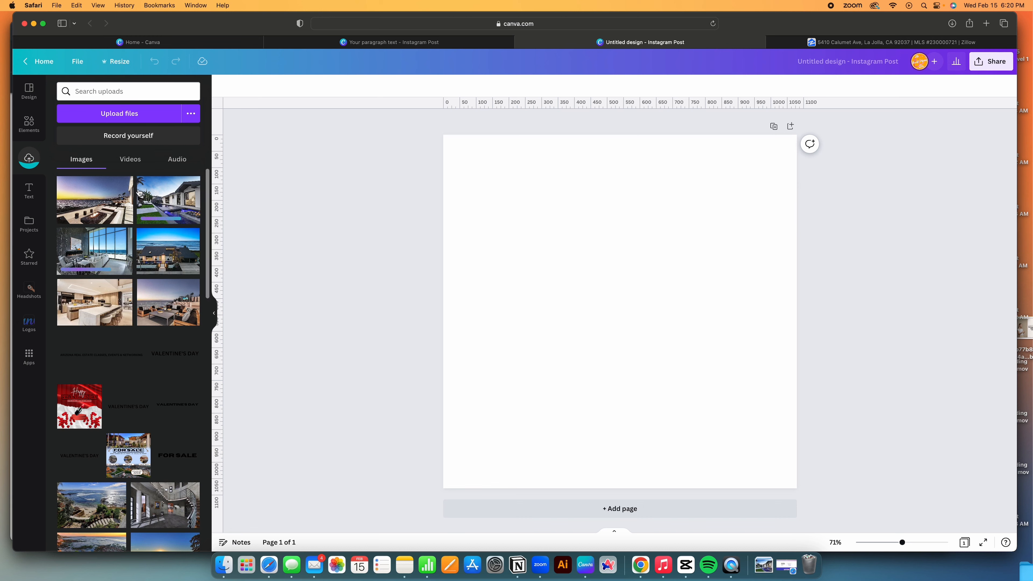
Select the property's full address on the Zillow listing, then return to the Canva design.
{"action": "left_click", "coordinate": [829, 41]}
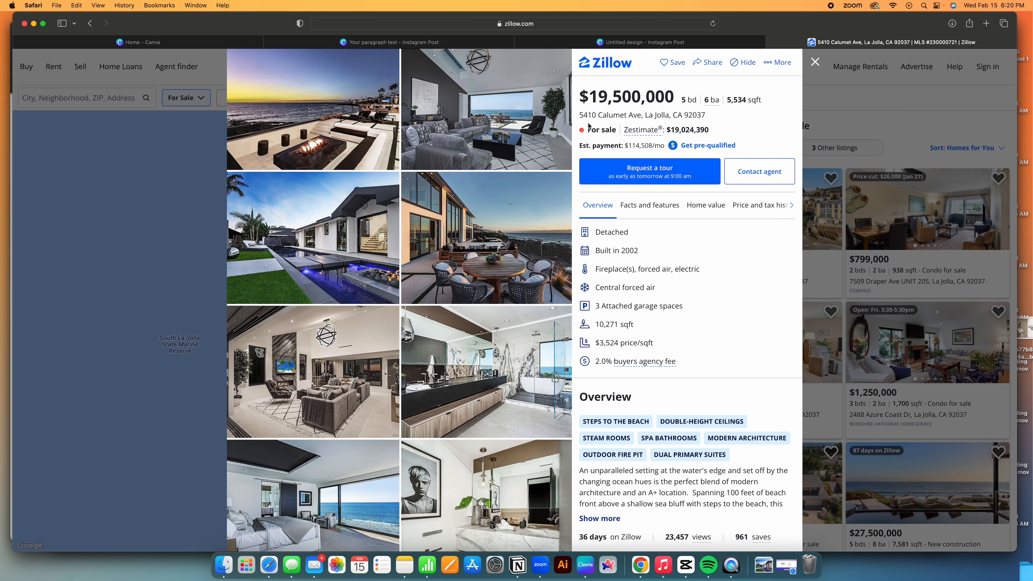
{"action": "triple_click", "coordinate": [594, 115]}
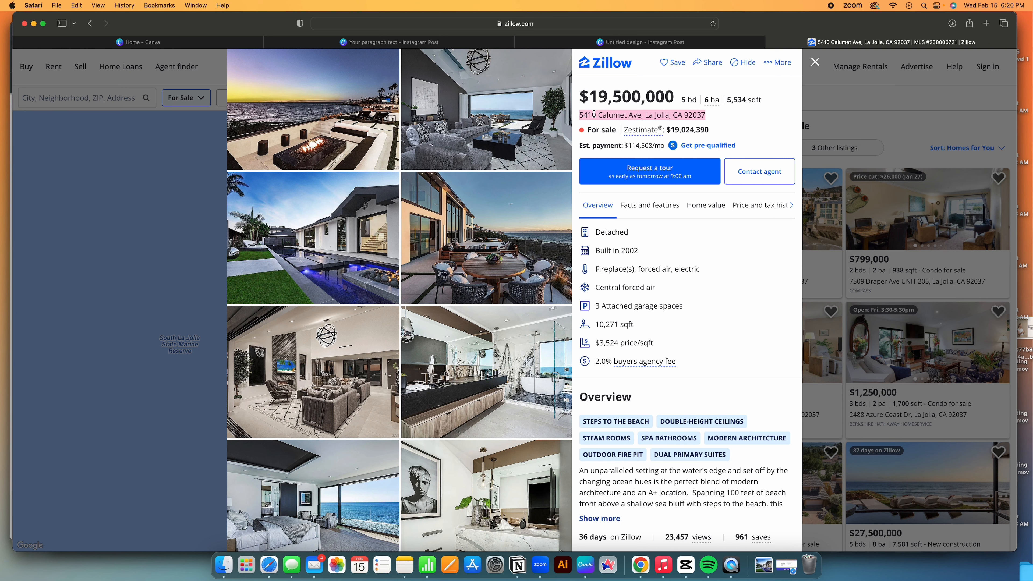
{"action": "left_click", "coordinate": [569, 40]}
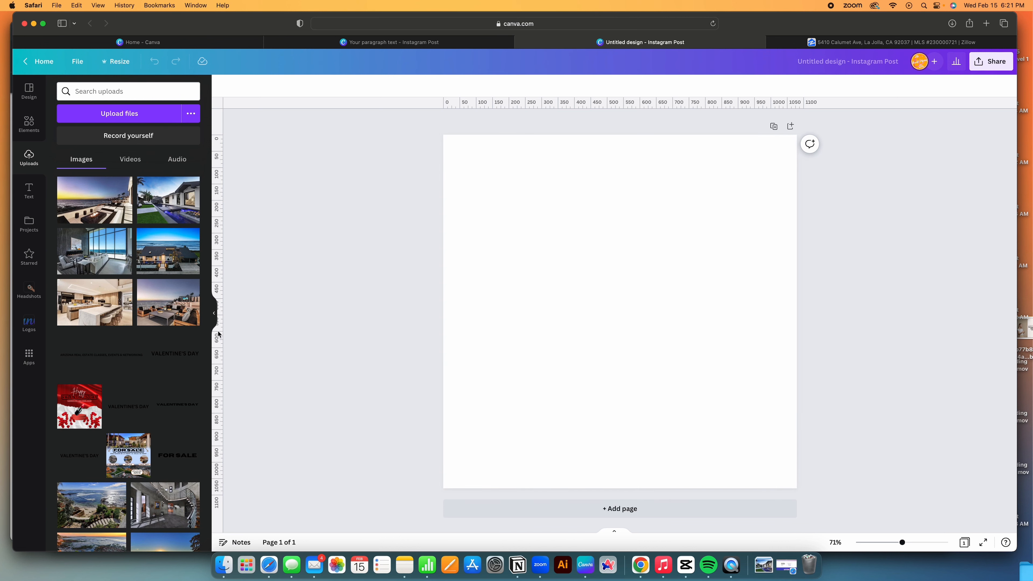
Place the aerial beach-house photo edge to edge across the top of the page.
{"action": "left_click", "coordinate": [168, 251]}
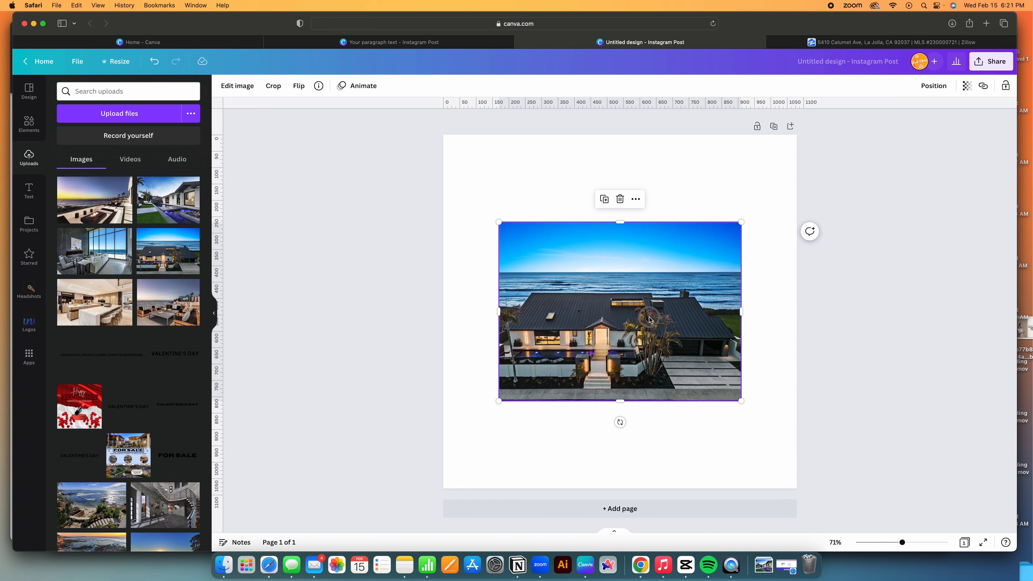
{"action": "left_click_drag", "start_coordinate": [649, 319], "coordinate": [593, 231]}
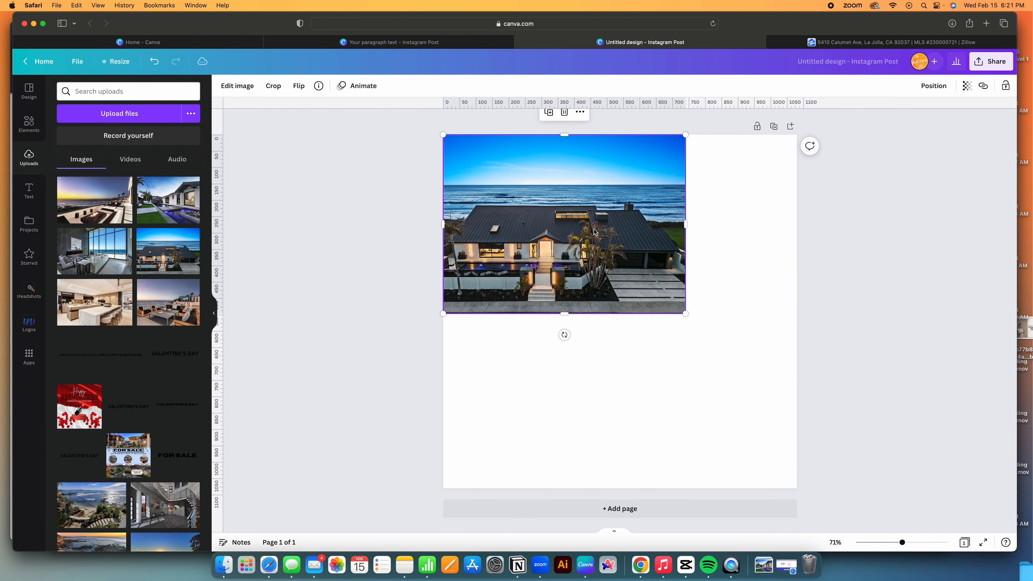
{"action": "left_click_drag", "start_coordinate": [687, 225], "coordinate": [680, 198]}
{"action": "double_click", "coordinate": [680, 233]}
{"action": "left_click", "coordinate": [414, 366]}
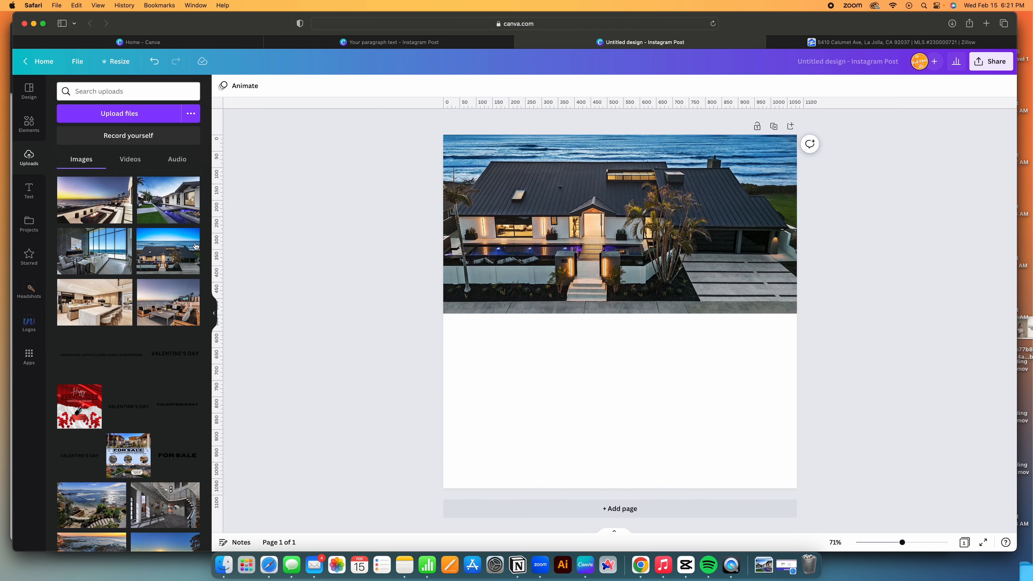
Add the pool-house photo, then delete it from the page.
{"action": "left_click", "coordinate": [168, 200]}
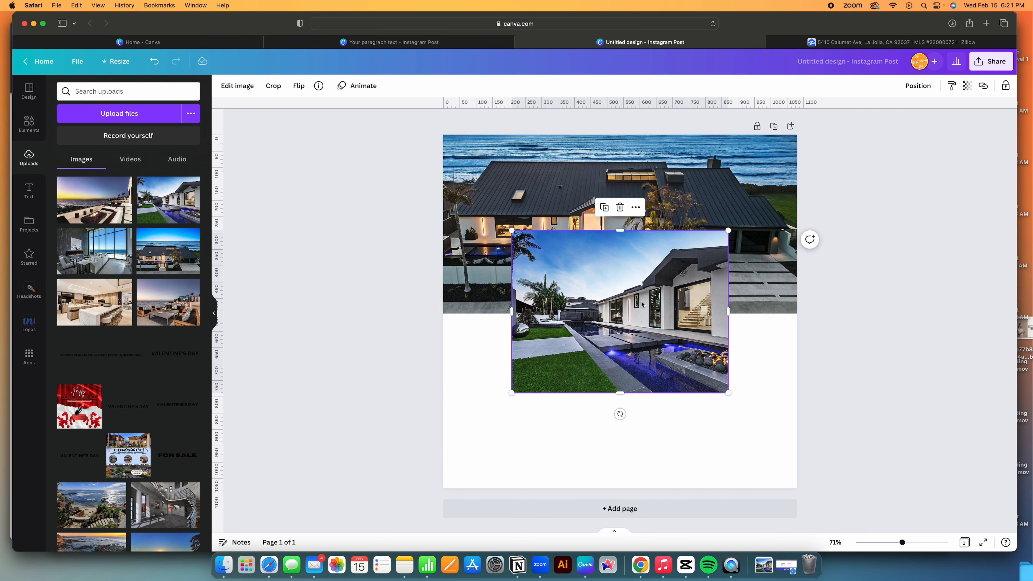
{"action": "left_click_drag", "start_coordinate": [642, 304], "coordinate": [641, 358]}
{"action": "key", "text": "Delete"}
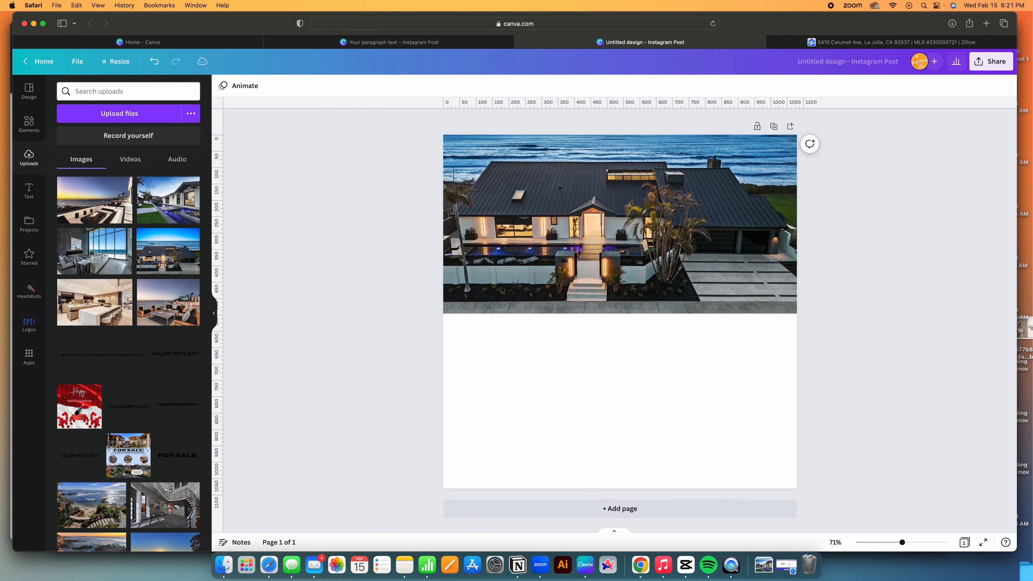
Fit the sunset fire-pit terrace photo full width along the page bottom, adjusting its crop.
{"action": "left_click", "coordinate": [94, 200]}
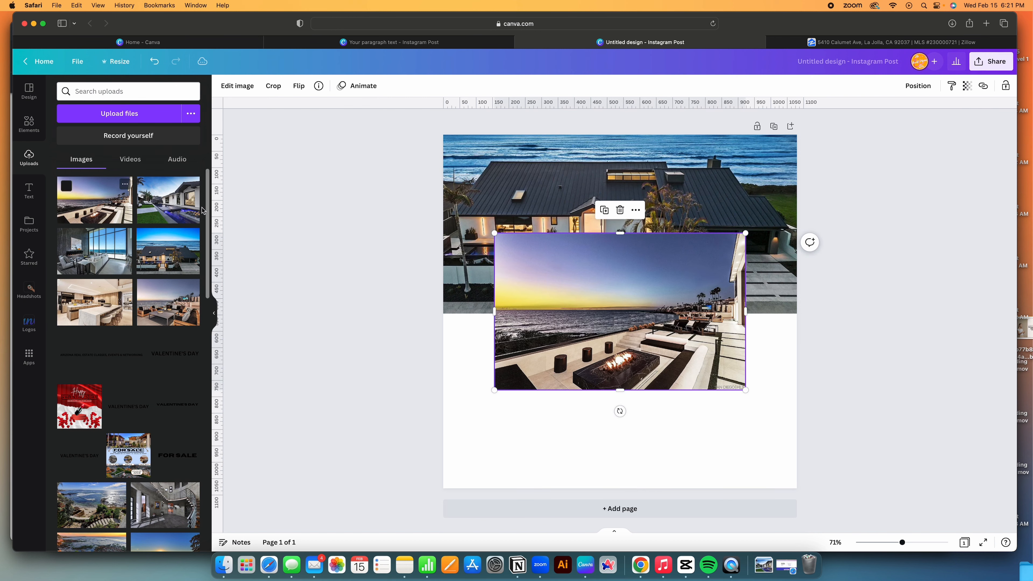
{"action": "left_click_drag", "start_coordinate": [647, 331], "coordinate": [698, 429]}
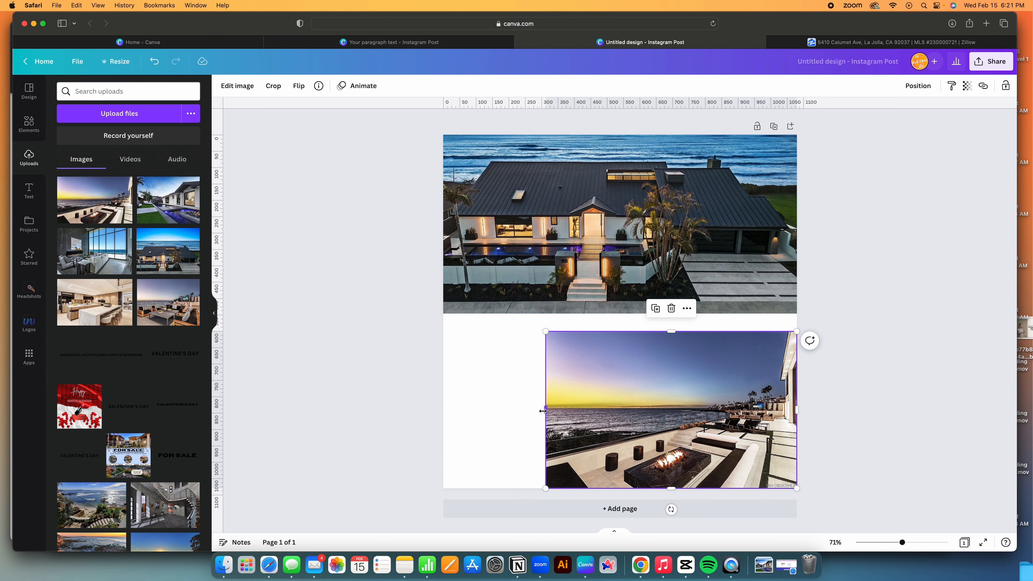
{"action": "left_click_drag", "start_coordinate": [543, 411], "coordinate": [448, 412]}
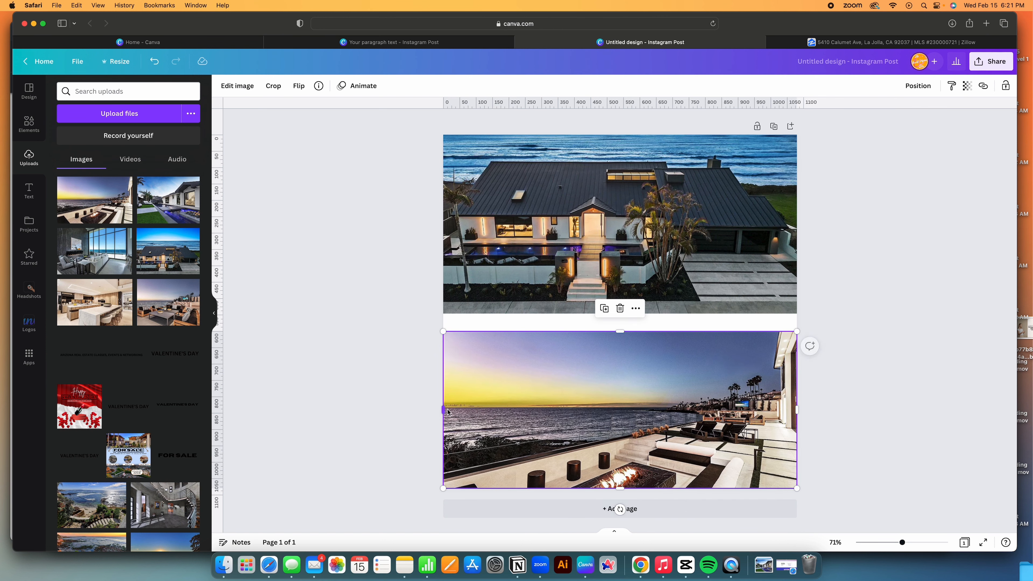
{"action": "double_click", "coordinate": [574, 366]}
{"action": "left_click_drag", "start_coordinate": [588, 401], "coordinate": [584, 313]}
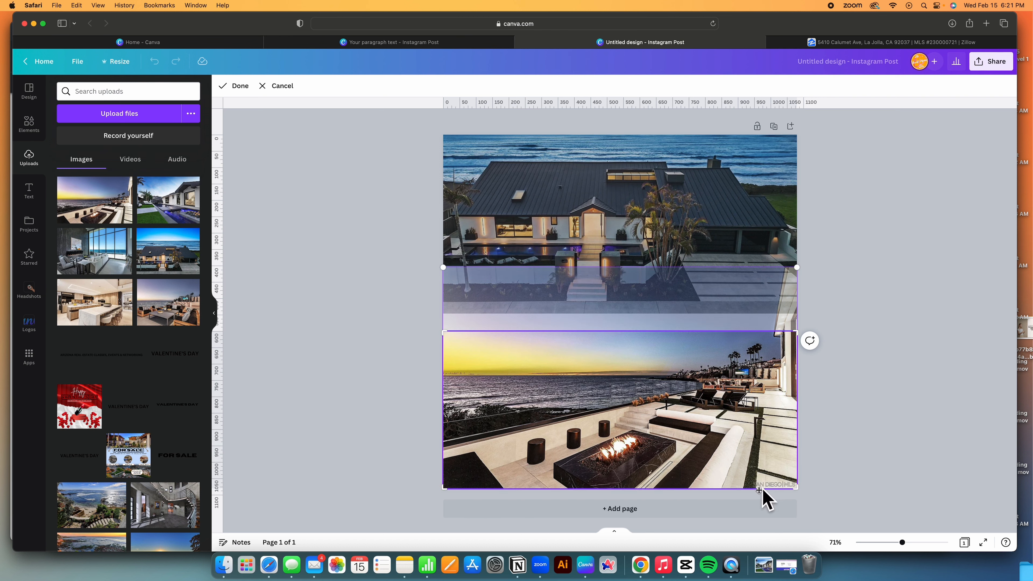
{"action": "left_click_drag", "start_coordinate": [727, 410], "coordinate": [723, 423]}
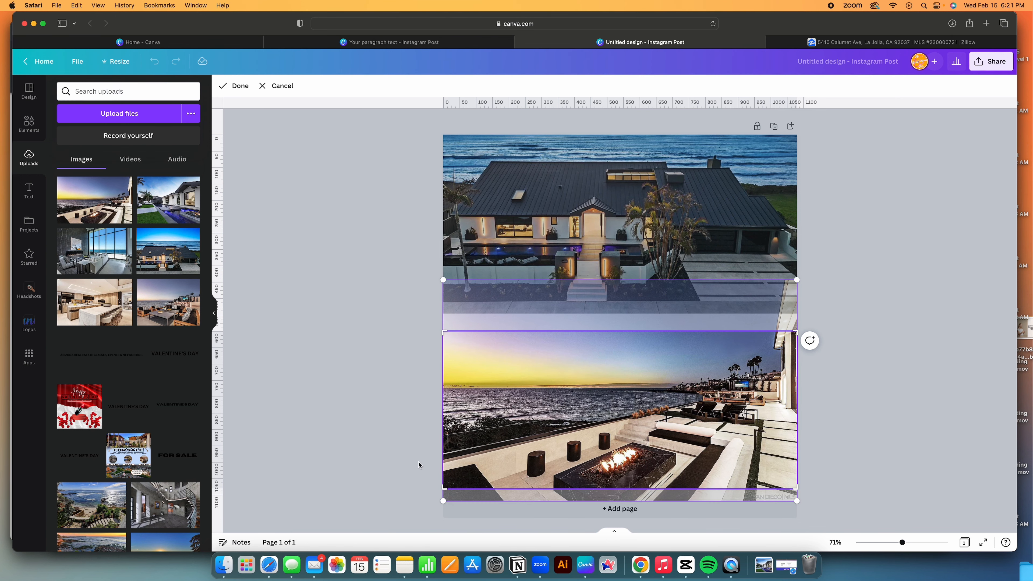
{"action": "key", "text": "Return"}
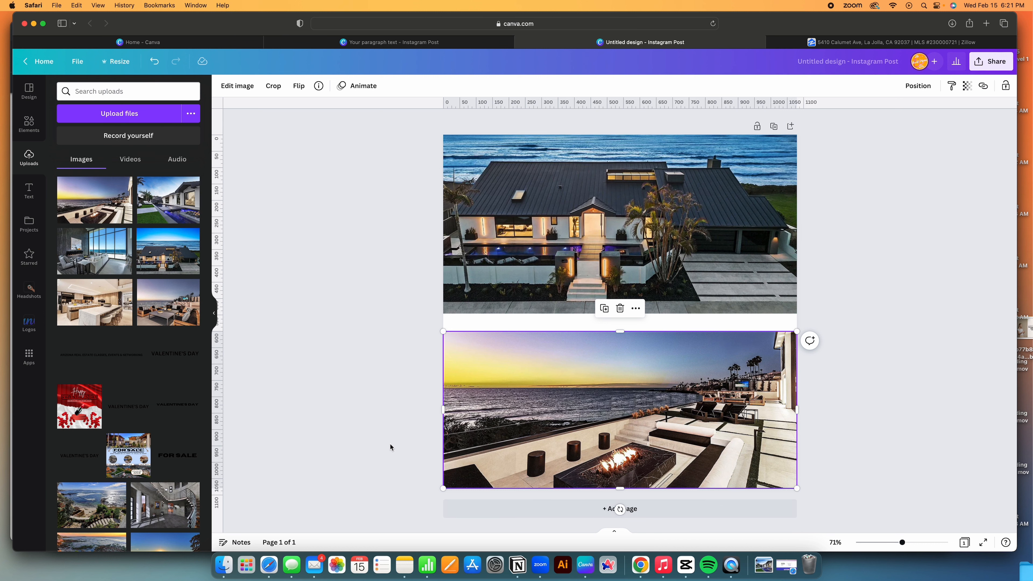
{"action": "left_click", "coordinate": [390, 444]}
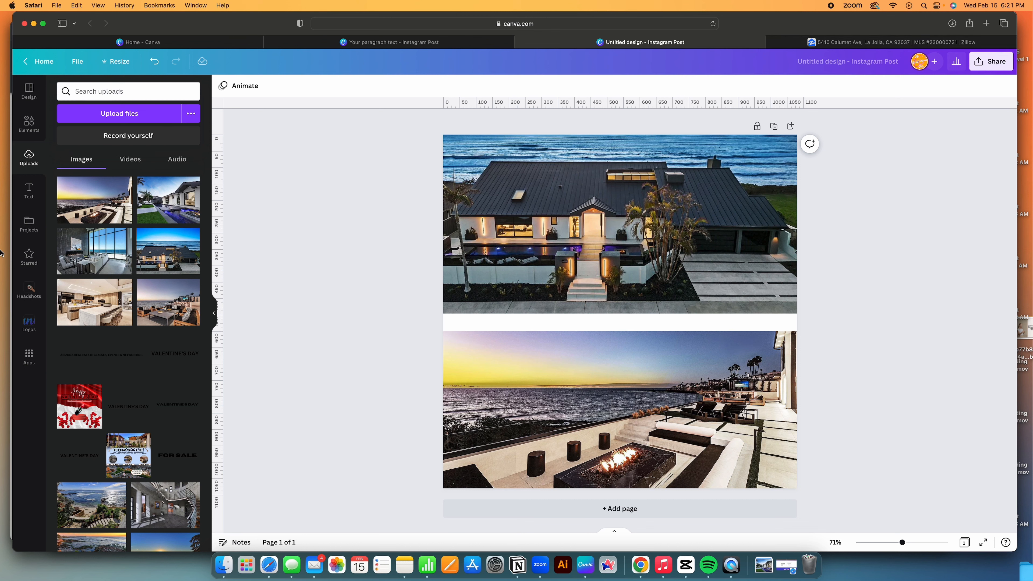
Add a square and stretch it into a full-width band between the two photos.
{"action": "left_click", "coordinate": [29, 123]}
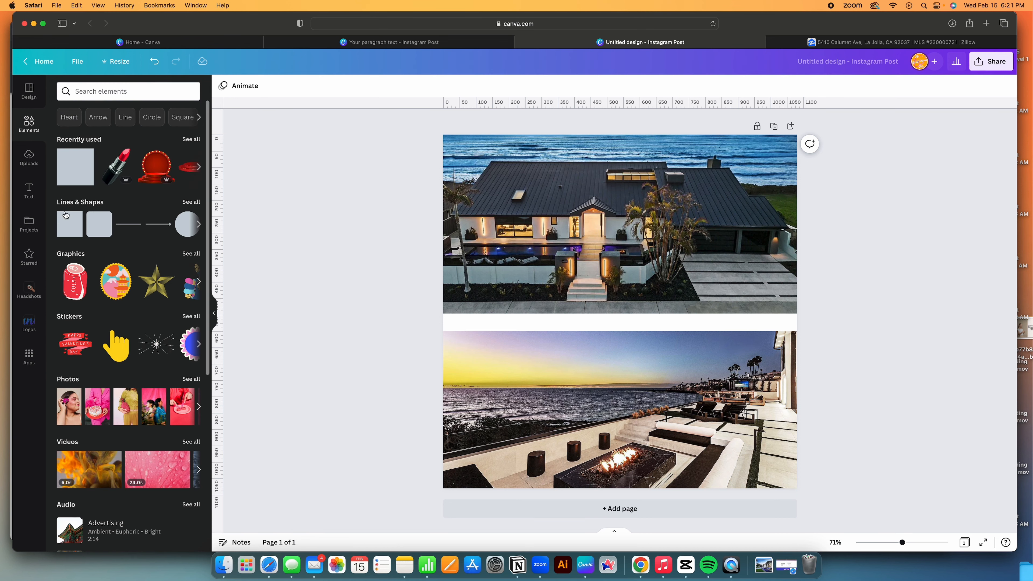
{"action": "left_click", "coordinate": [65, 214]}
{"action": "left_click", "coordinate": [589, 303]}
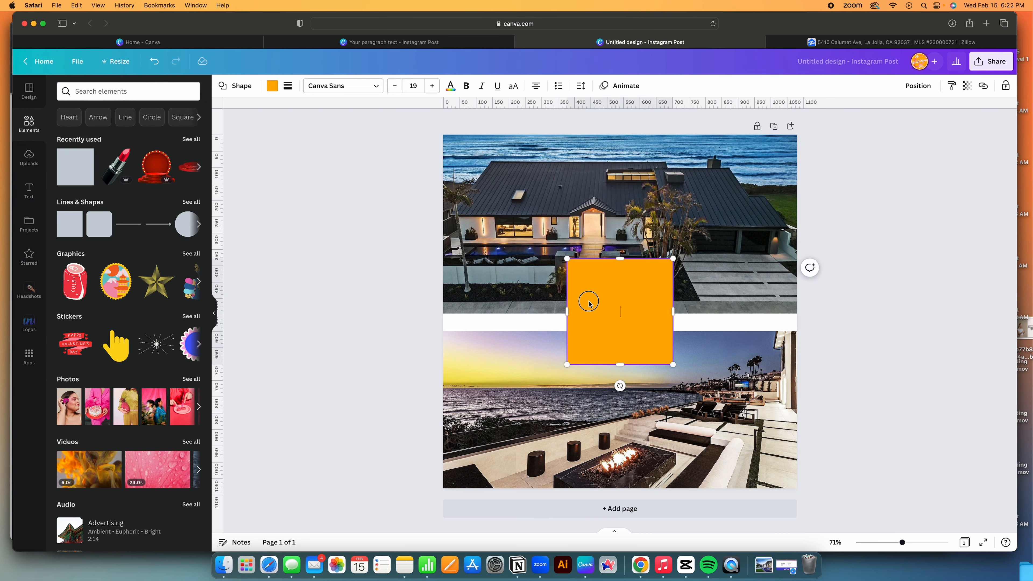
{"action": "left_click_drag", "start_coordinate": [589, 303], "coordinate": [466, 304]}
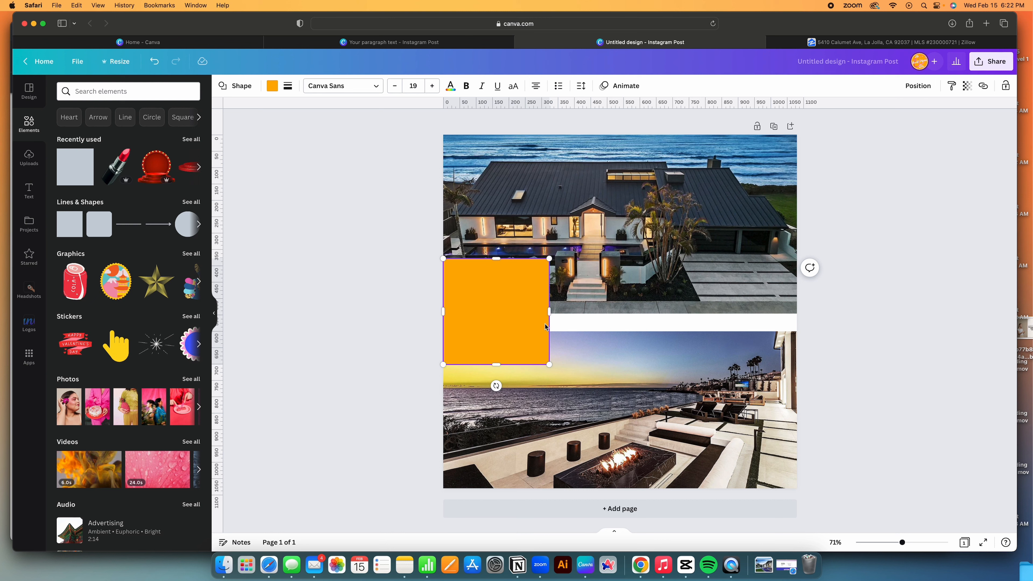
{"action": "left_click_drag", "start_coordinate": [549, 311], "coordinate": [793, 313]}
{"action": "left_click", "coordinate": [714, 351]}
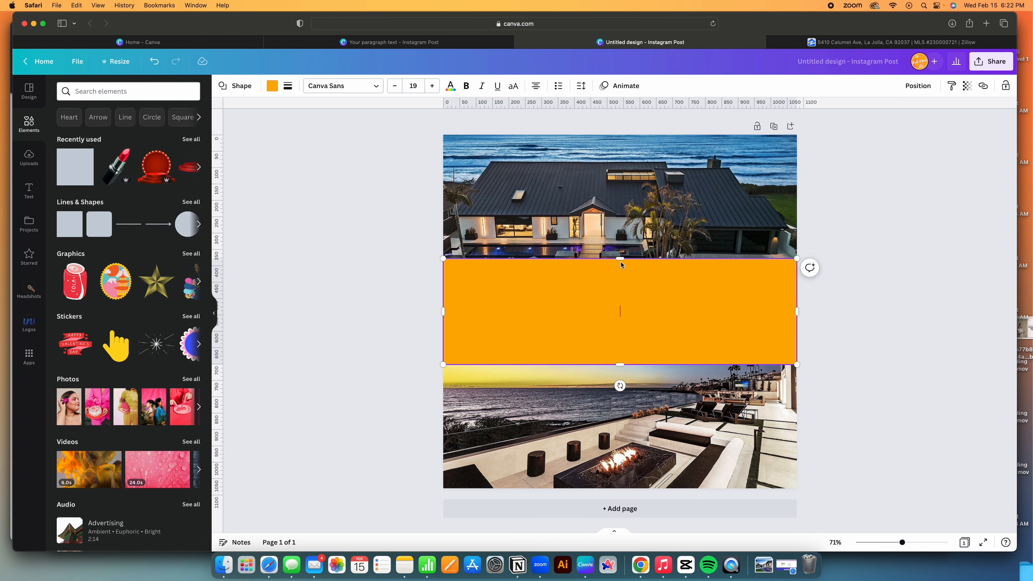
{"action": "left_click_drag", "start_coordinate": [618, 295], "coordinate": [618, 298]}
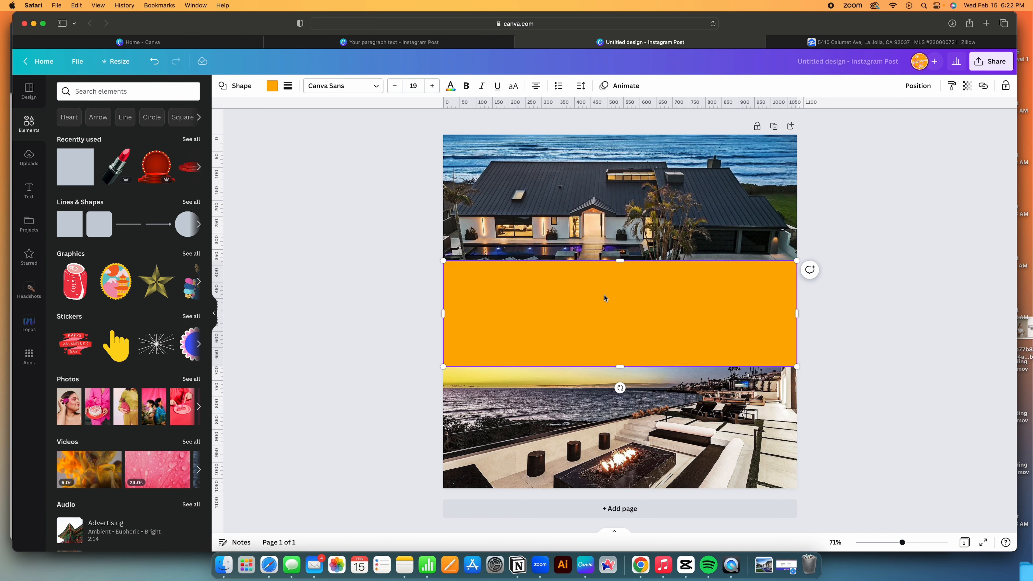
Fill the band light blue, trim its top edge, and add a blank second page.
{"action": "left_click", "coordinate": [272, 86]}
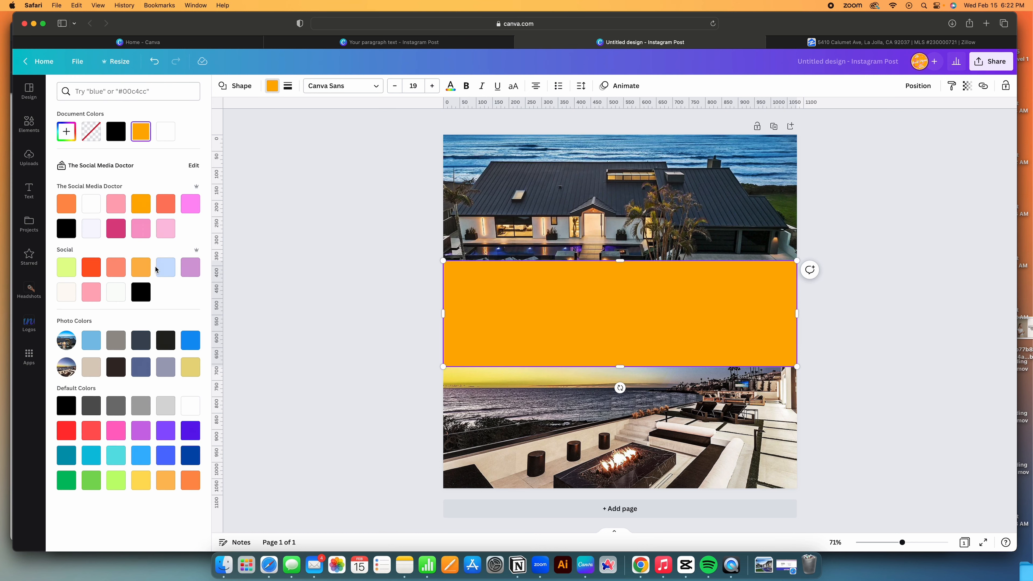
{"action": "left_click", "coordinate": [165, 268]}
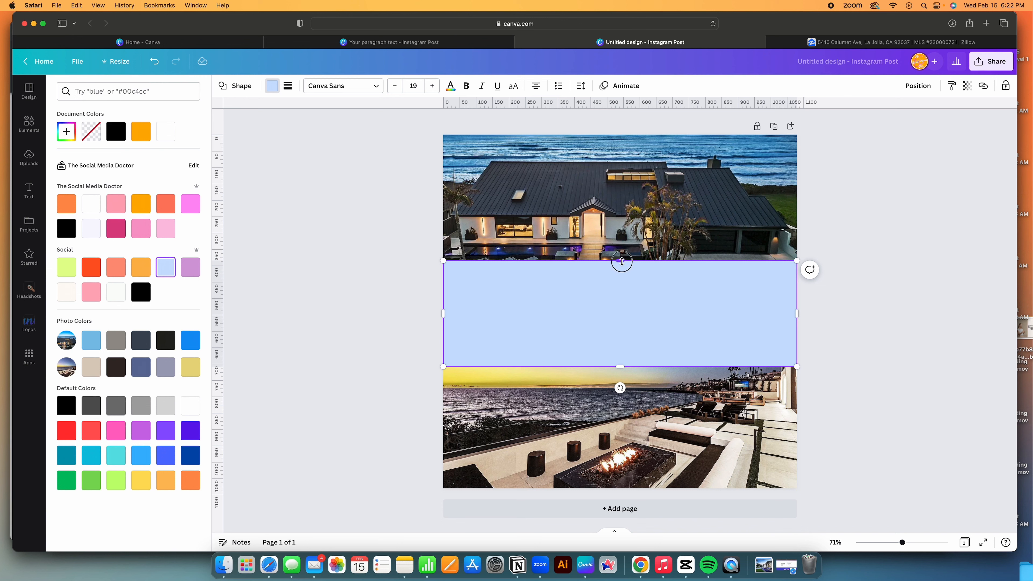
{"action": "left_click_drag", "start_coordinate": [622, 262], "coordinate": [645, 294]}
{"action": "left_click", "coordinate": [385, 344]}
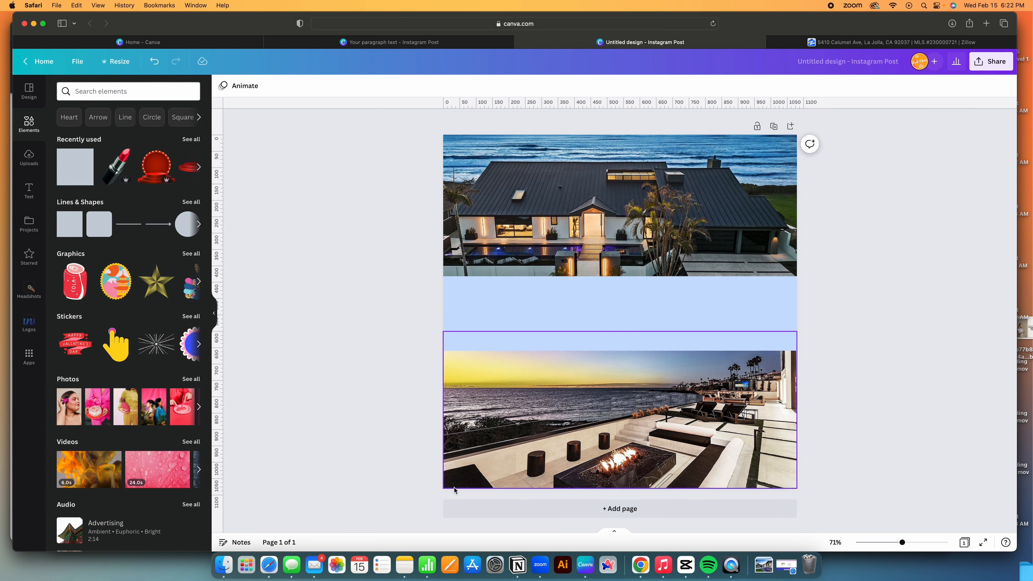
{"action": "left_click", "coordinate": [472, 507]}
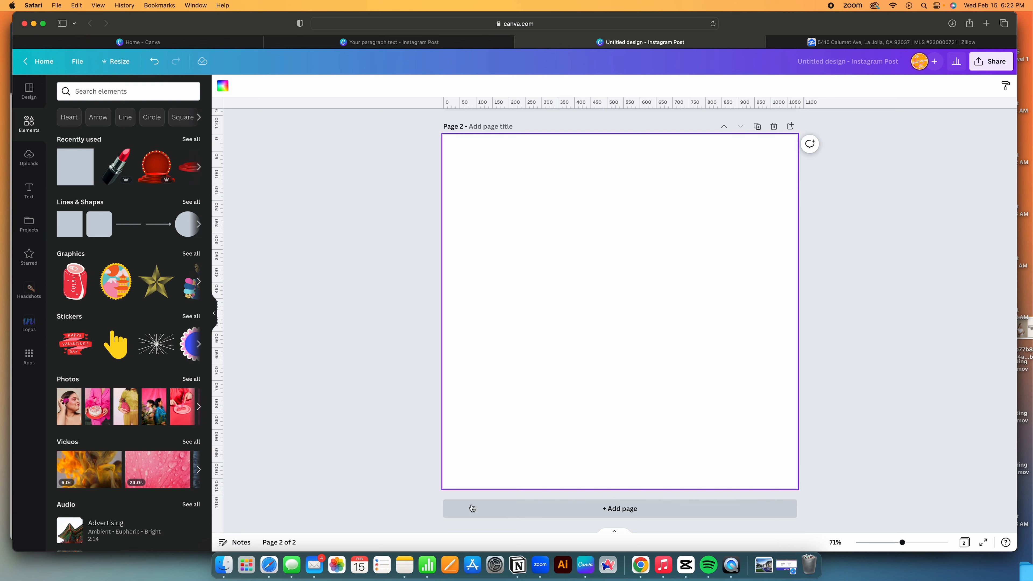
Add a 'FOR SALE' heading on page 2 in bold uppercase Canva Sans.
{"action": "left_click", "coordinate": [29, 188]}
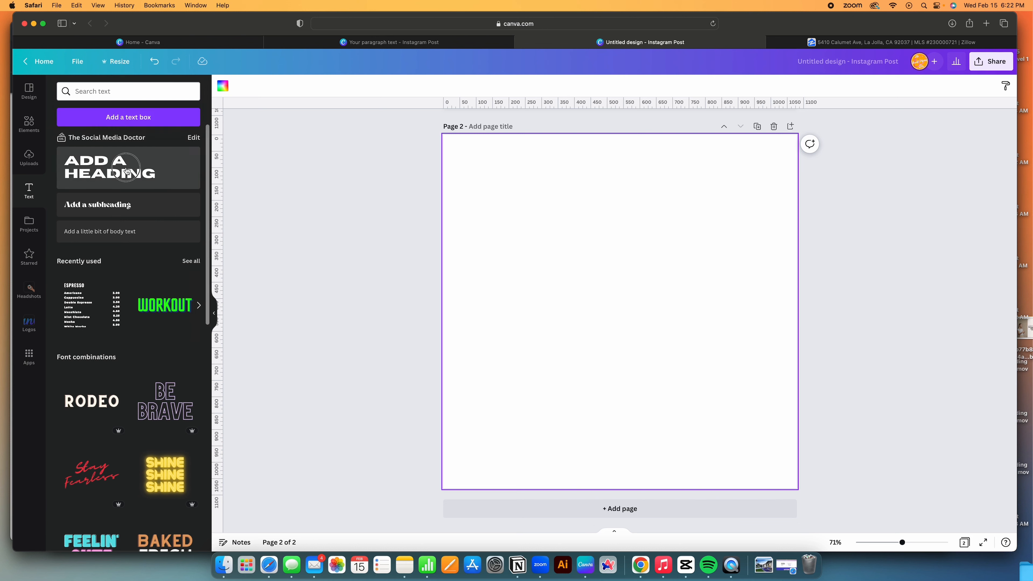
{"action": "left_click", "coordinate": [109, 168]}
{"action": "type", "text": "FOR SALE"}
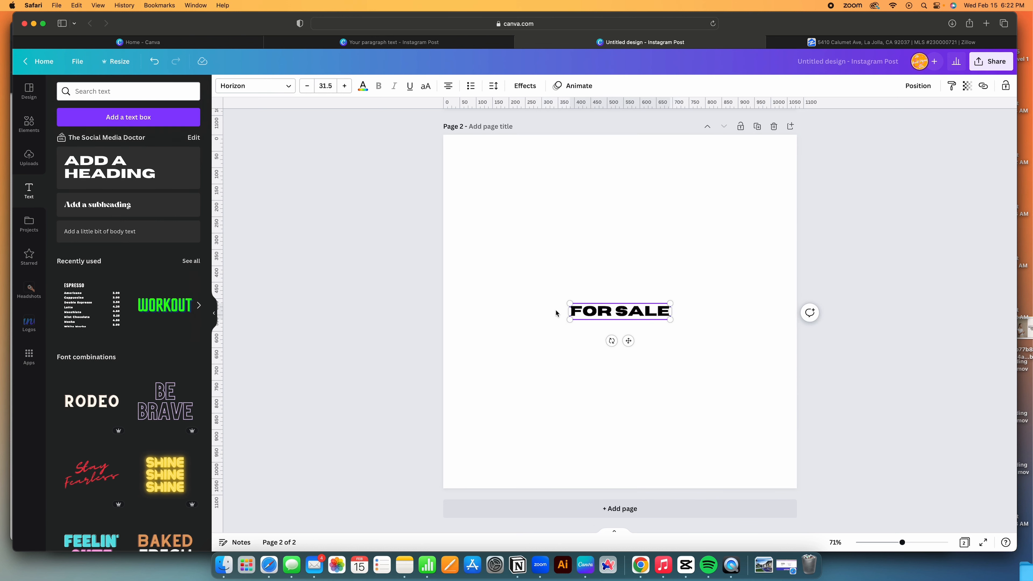
{"action": "left_click", "coordinate": [267, 86]}
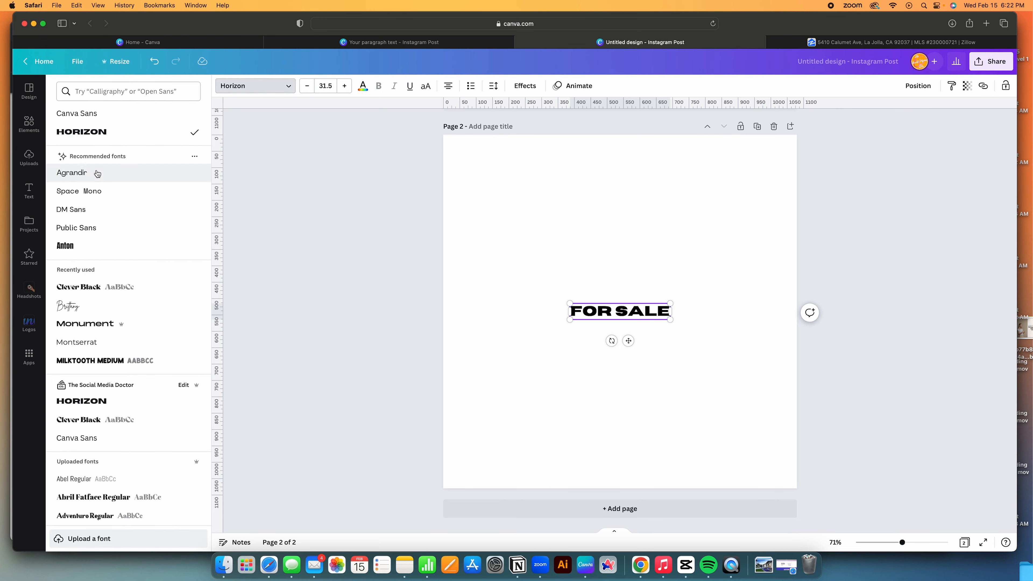
{"action": "left_click", "coordinate": [98, 116]}
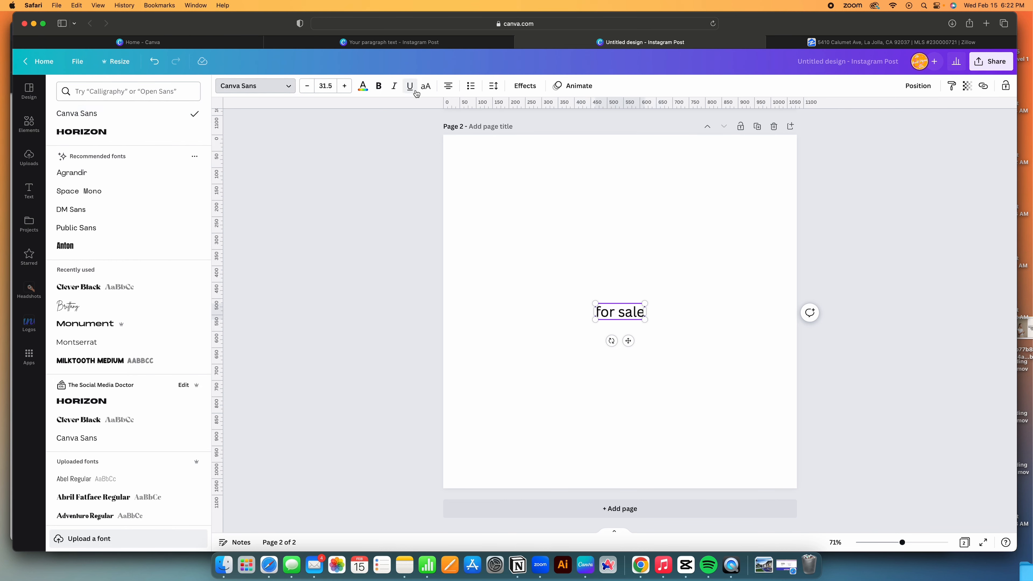
{"action": "left_click", "coordinate": [379, 90]}
{"action": "triple_click", "coordinate": [609, 306]}
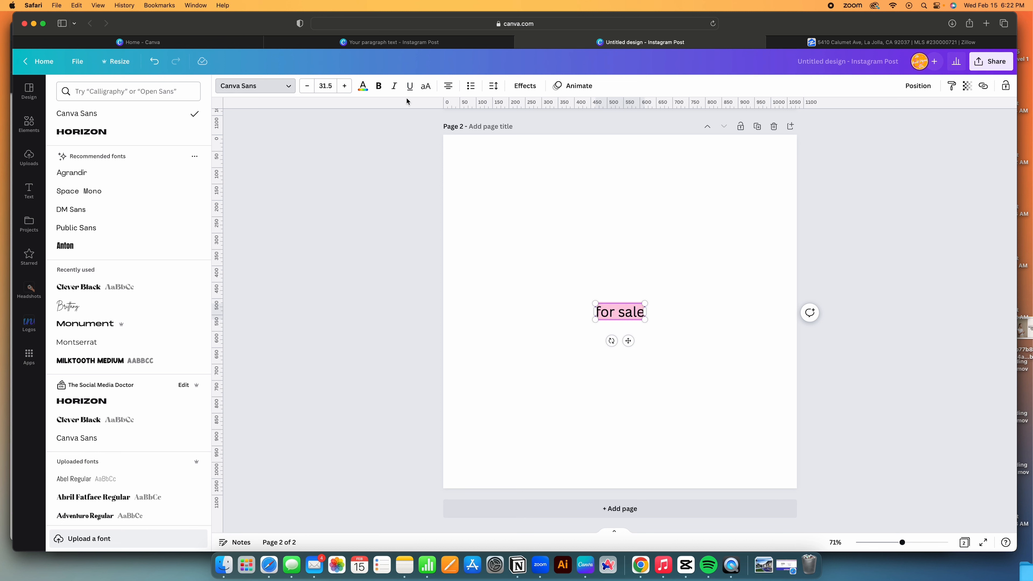
{"action": "left_click", "coordinate": [378, 85]}
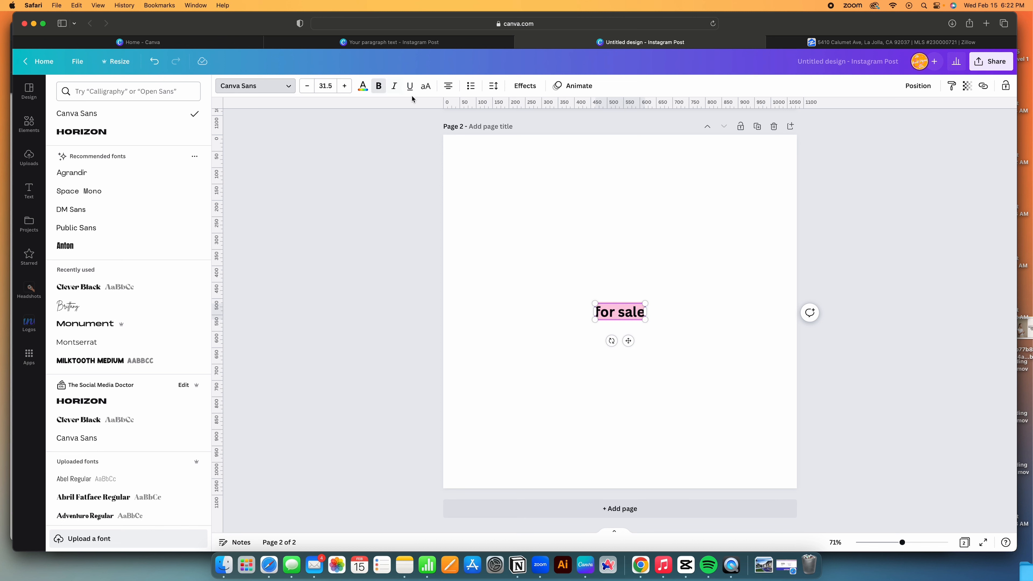
{"action": "left_click", "coordinate": [426, 86]}
Enlarge FOR SALE to size 144 and centre it horizontally.
{"action": "left_click_drag", "start_coordinate": [586, 304], "coordinate": [407, 260]}
{"action": "left_click", "coordinate": [571, 334]}
{"action": "left_click_drag", "start_coordinate": [573, 304], "coordinate": [663, 318]}
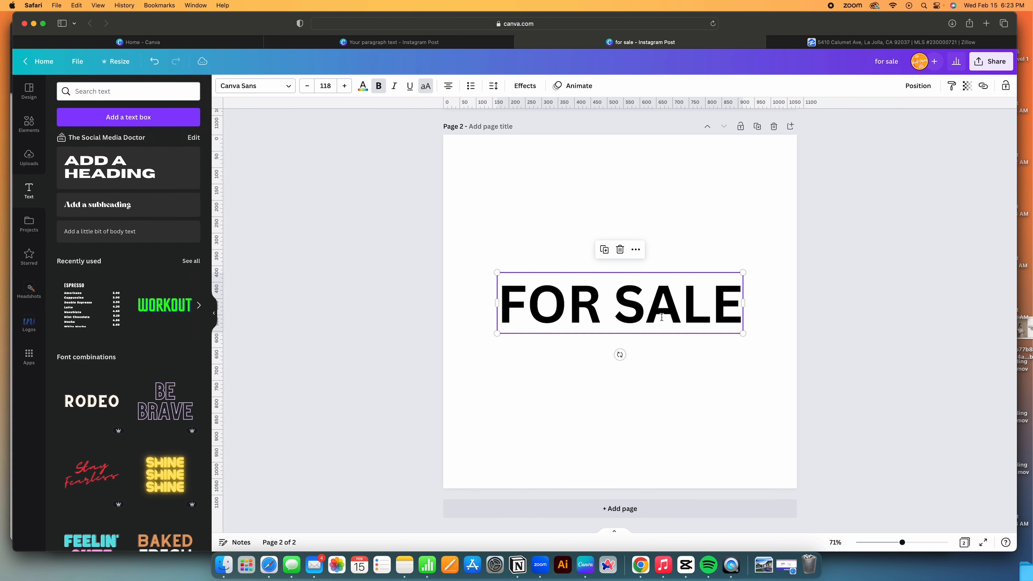
{"action": "left_click_drag", "start_coordinate": [497, 273], "coordinate": [457, 219]}
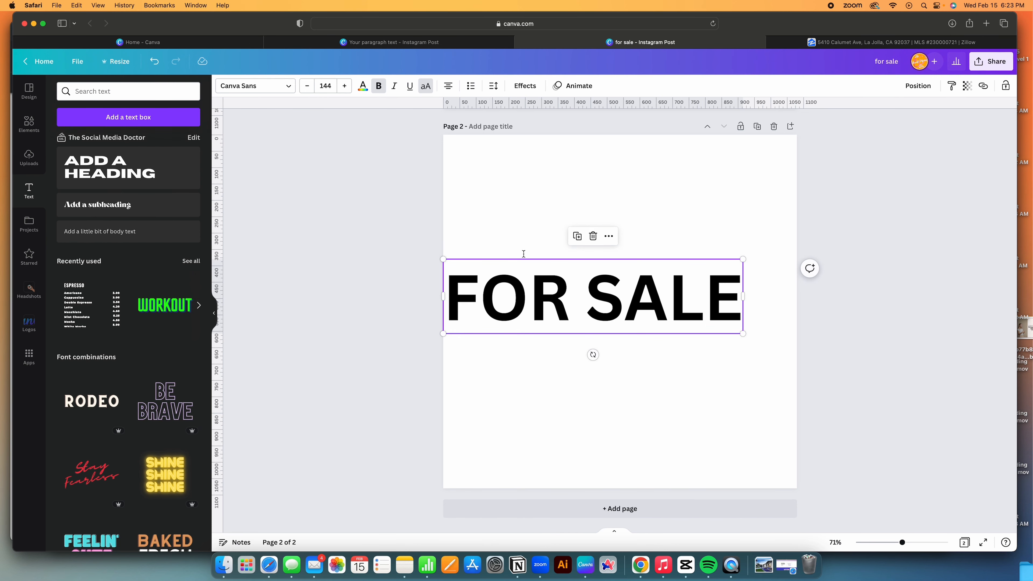
{"action": "left_click", "coordinate": [666, 371]}
{"action": "left_click_drag", "start_coordinate": [608, 310], "coordinate": [635, 323]}
Download only page 2 as a PNG, for sale.png.
{"action": "left_click", "coordinate": [769, 222]}
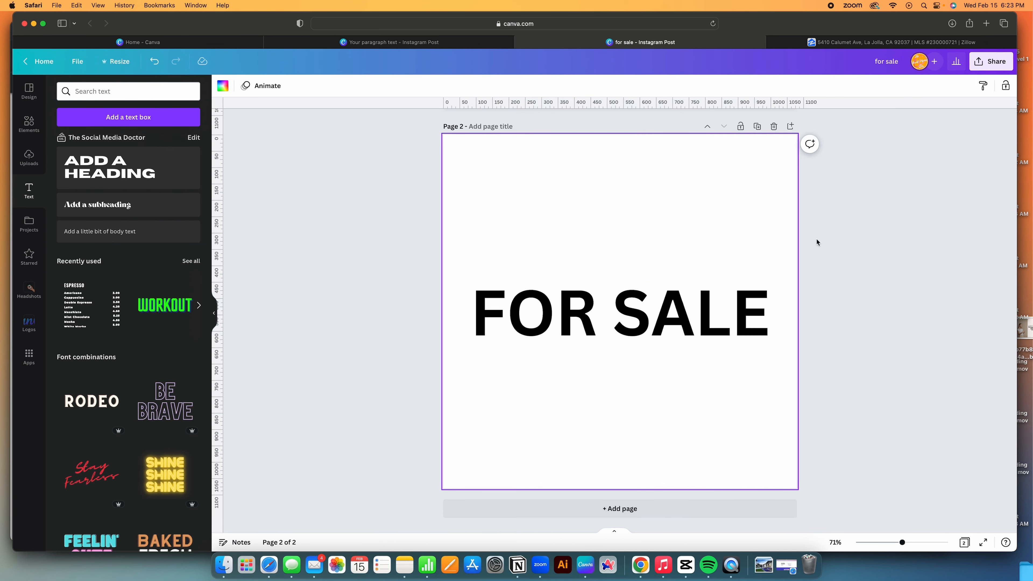
{"action": "left_click", "coordinate": [991, 61]}
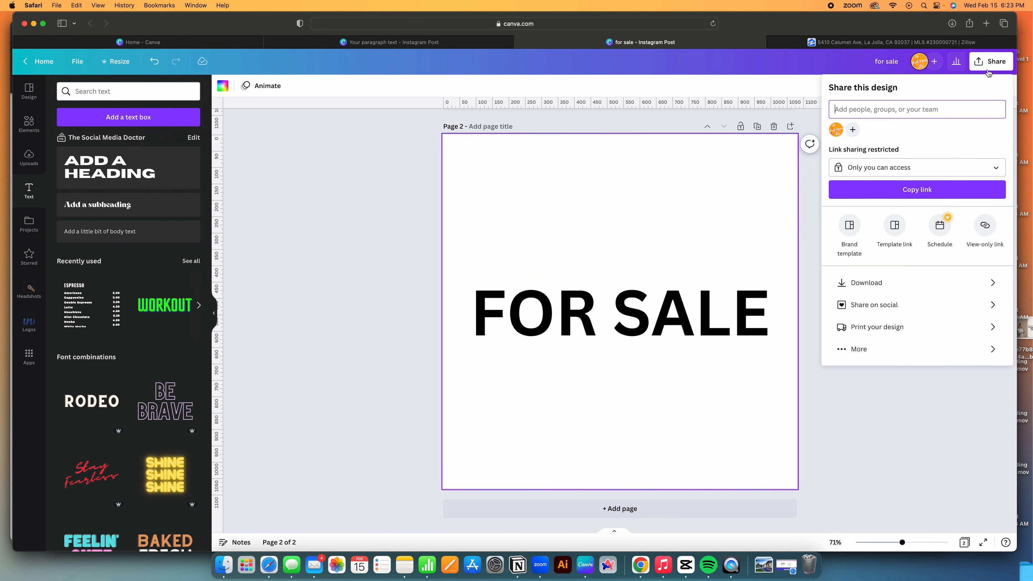
{"action": "left_click", "coordinate": [860, 283]}
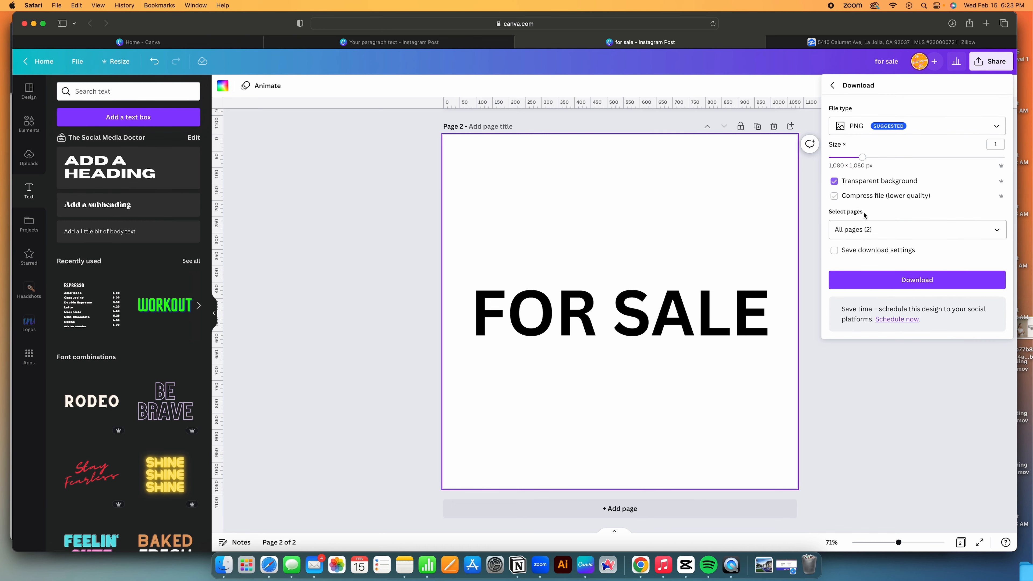
{"action": "left_click", "coordinate": [886, 231]}
{"action": "left_click", "coordinate": [871, 290]}
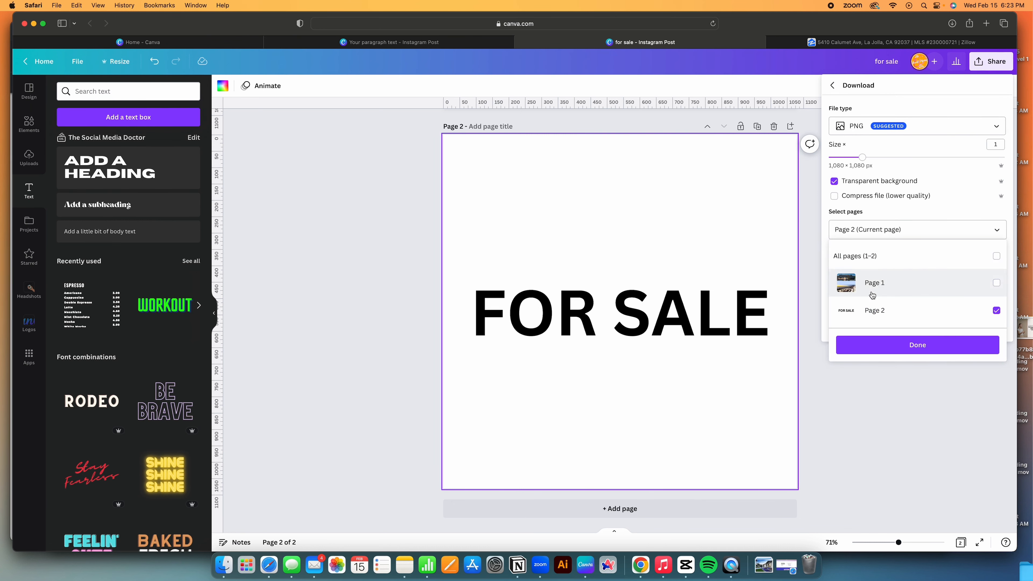
{"action": "left_click", "coordinate": [864, 339]}
{"action": "left_click", "coordinate": [861, 278]}
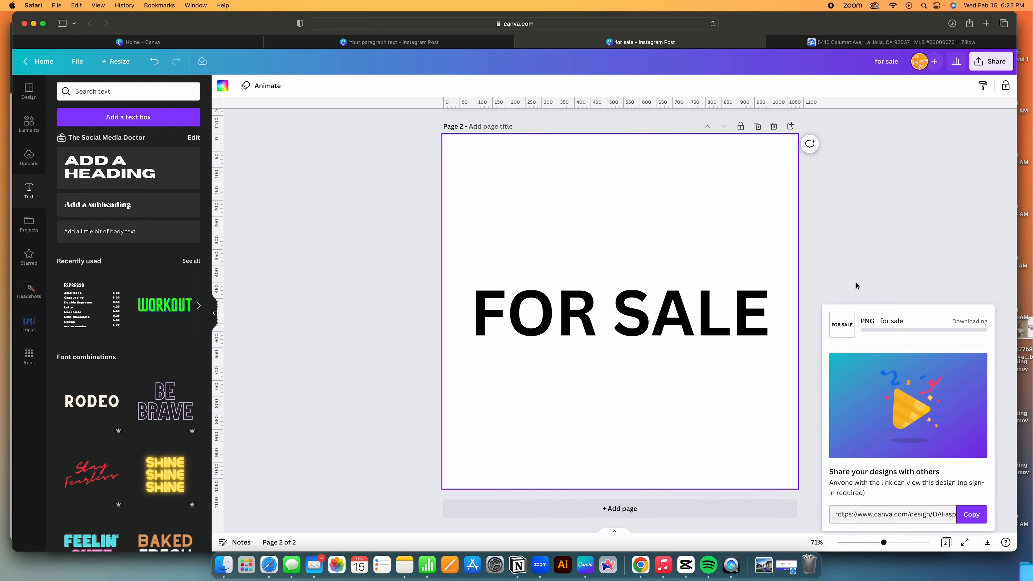
Close the download preview and open Canva's file upload picker.
{"action": "scroll", "coordinate": [473, 318], "scroll_direction": "up", "scroll_amount": 10}
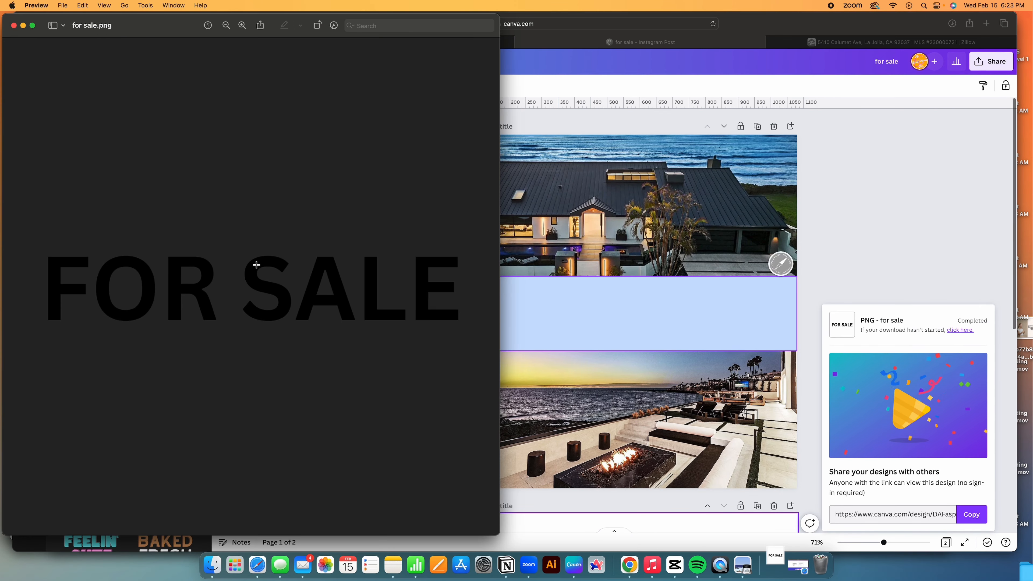
{"action": "left_click", "coordinate": [14, 25]}
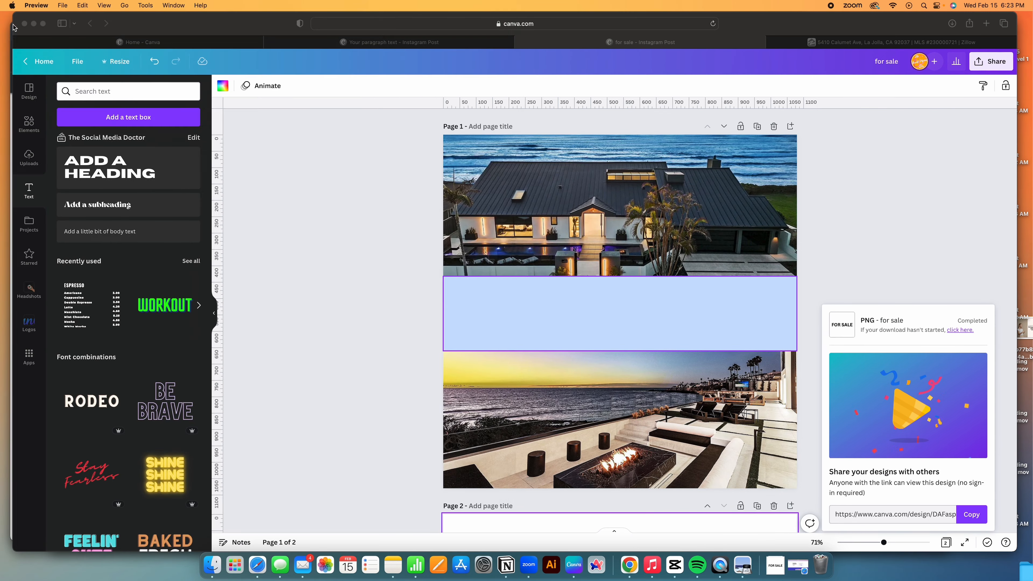
{"action": "left_click", "coordinate": [29, 157]}
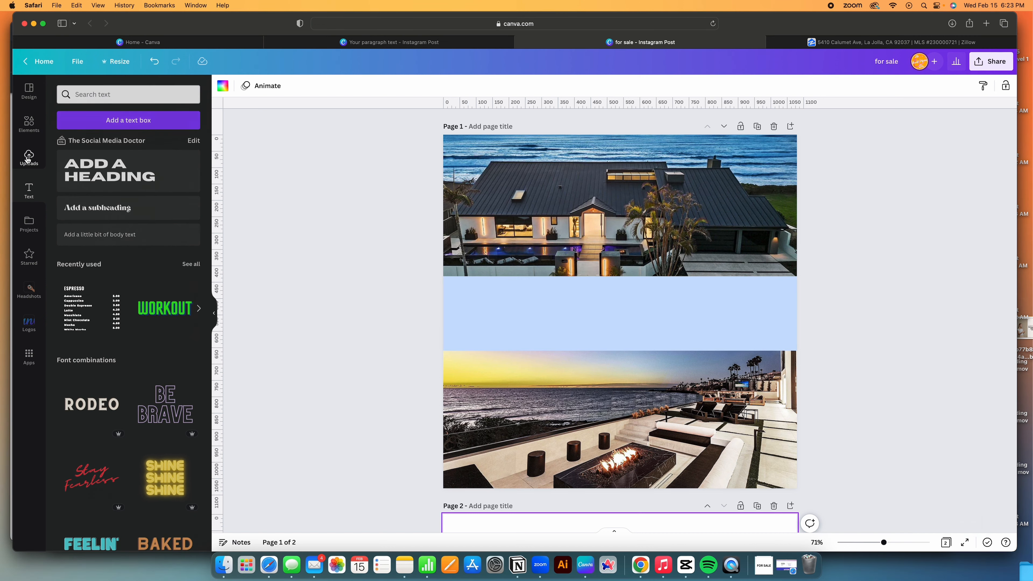
{"action": "left_click", "coordinate": [115, 116]}
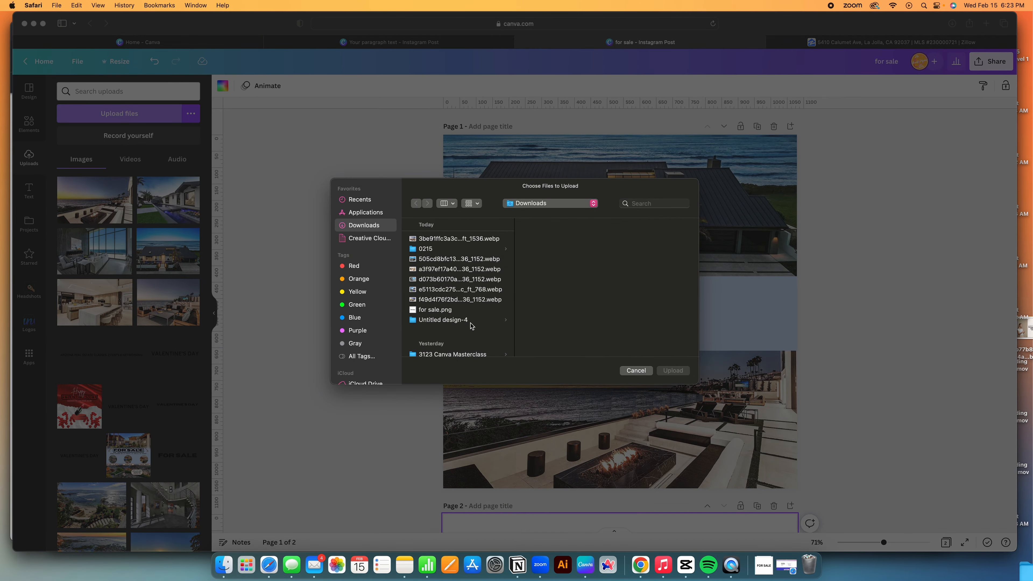
Upload for sale.png, delete page 2, and place the image cropped tightly around the text.
{"action": "double_click", "coordinate": [434, 310]}
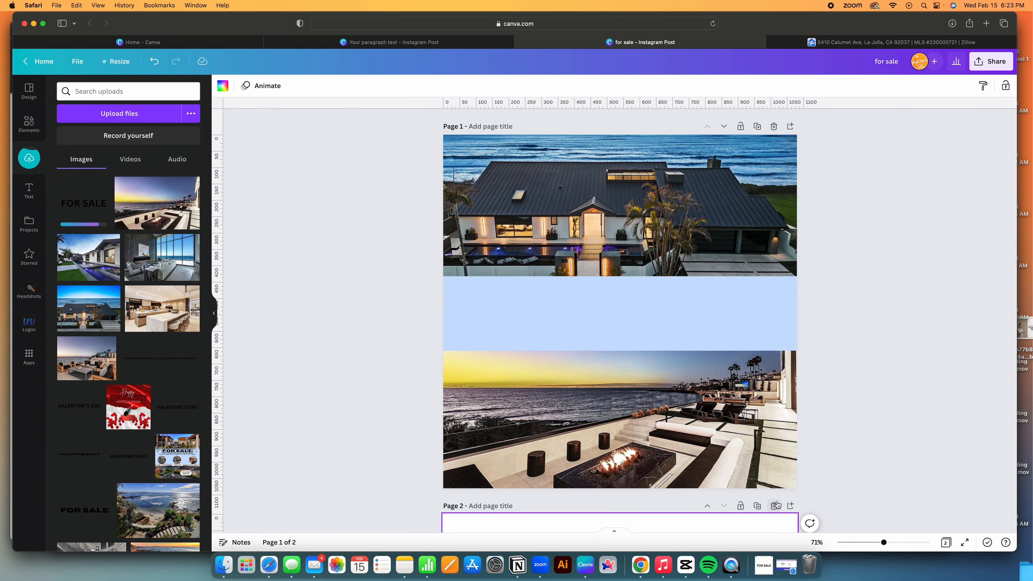
{"action": "left_click", "coordinate": [775, 505]}
{"action": "left_click", "coordinate": [83, 204]}
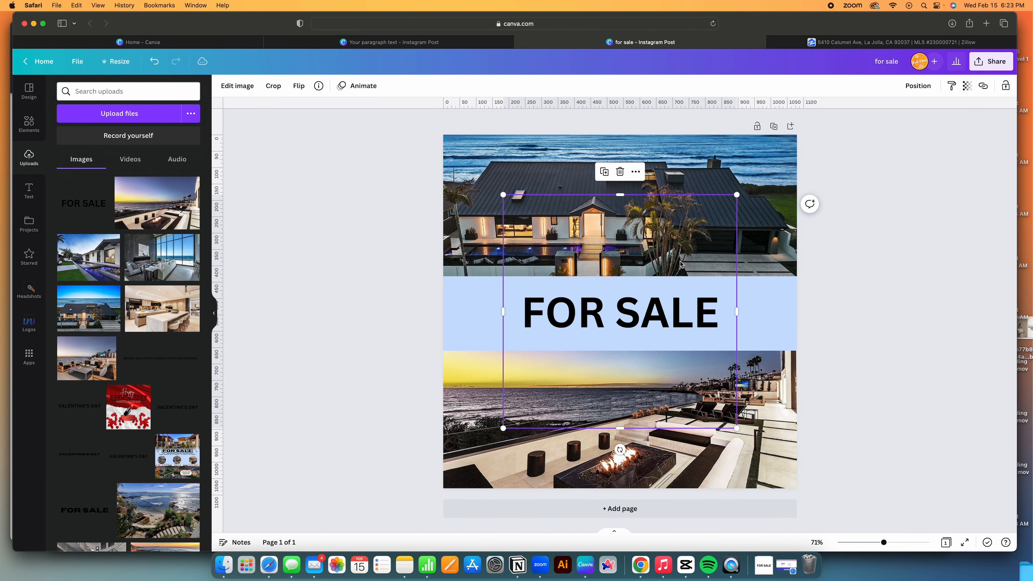
{"action": "left_click_drag", "start_coordinate": [618, 194], "coordinate": [618, 287]}
{"action": "left_click_drag", "start_coordinate": [619, 427], "coordinate": [618, 341]}
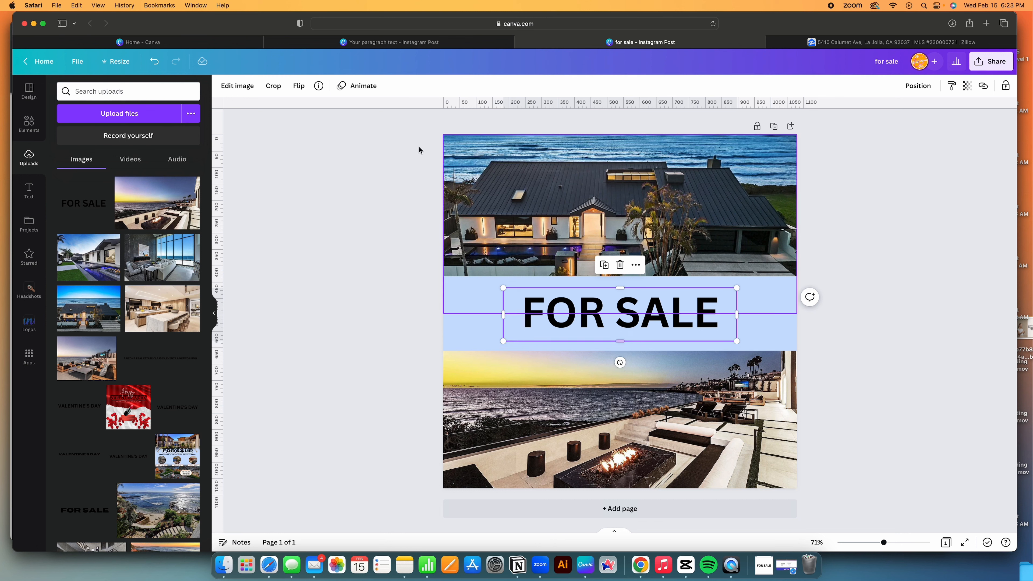
Give FOR SALE a light-blue glow shadow: transparency 100, blur 0, size 8.
{"action": "left_click", "coordinate": [238, 91]}
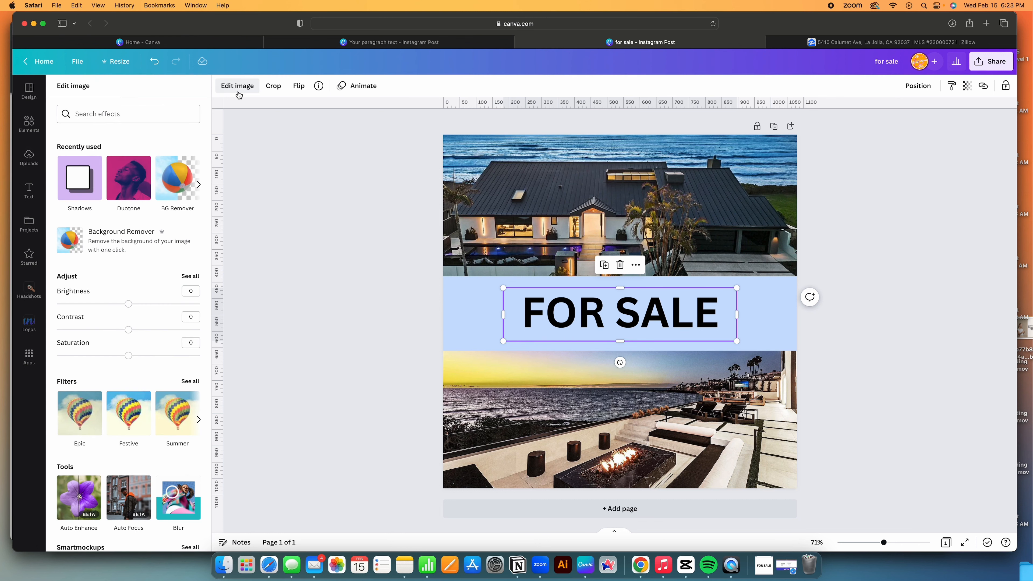
{"action": "left_click", "coordinate": [70, 183]}
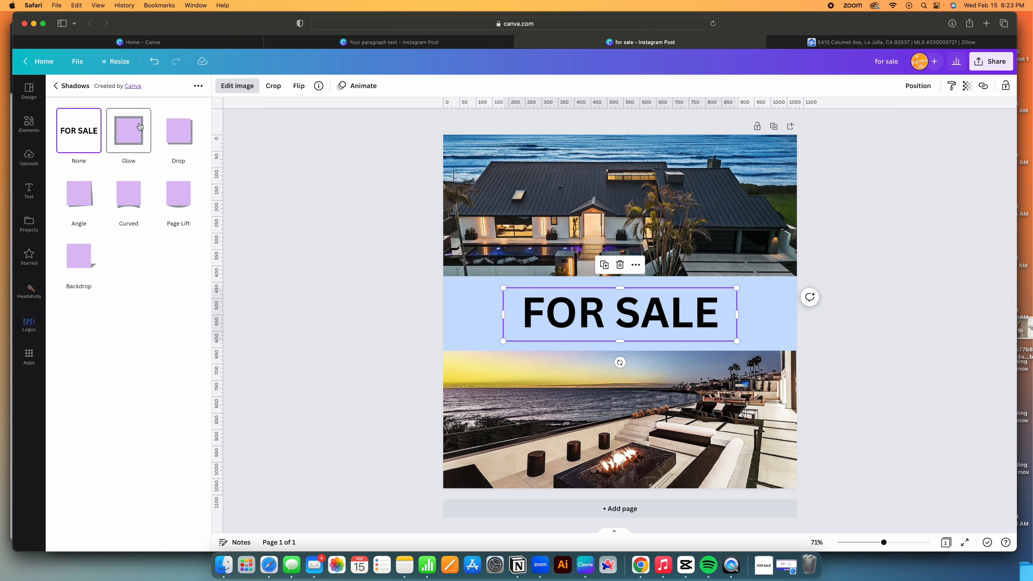
{"action": "left_click", "coordinate": [140, 127]}
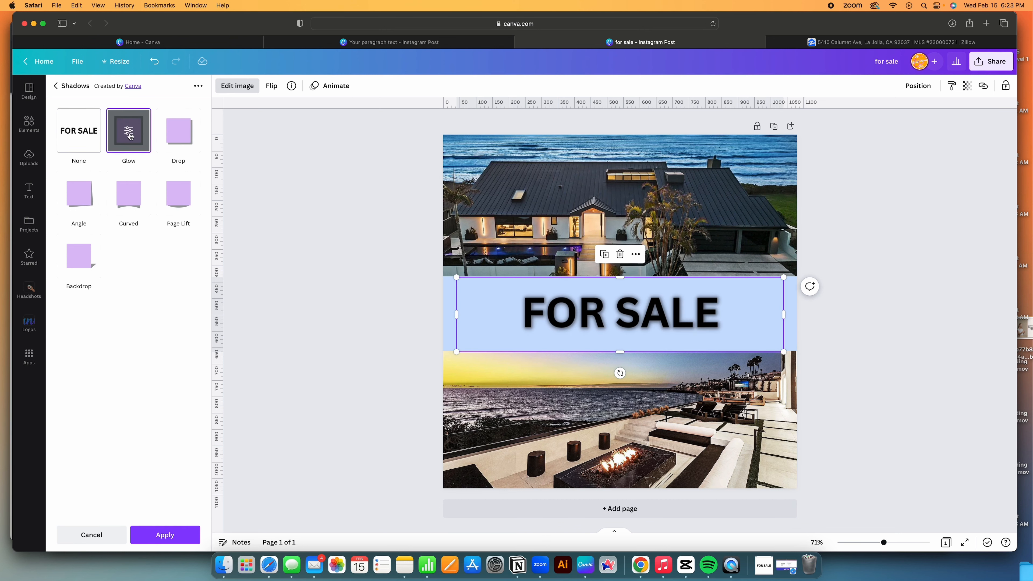
{"action": "left_click", "coordinate": [130, 135]}
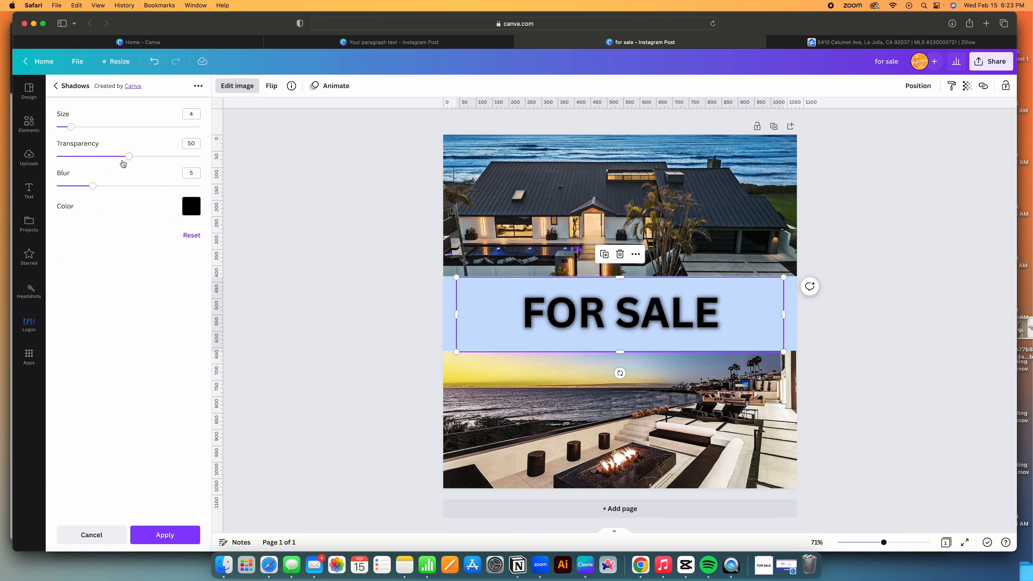
{"action": "left_click_drag", "start_coordinate": [128, 157], "coordinate": [242, 152]}
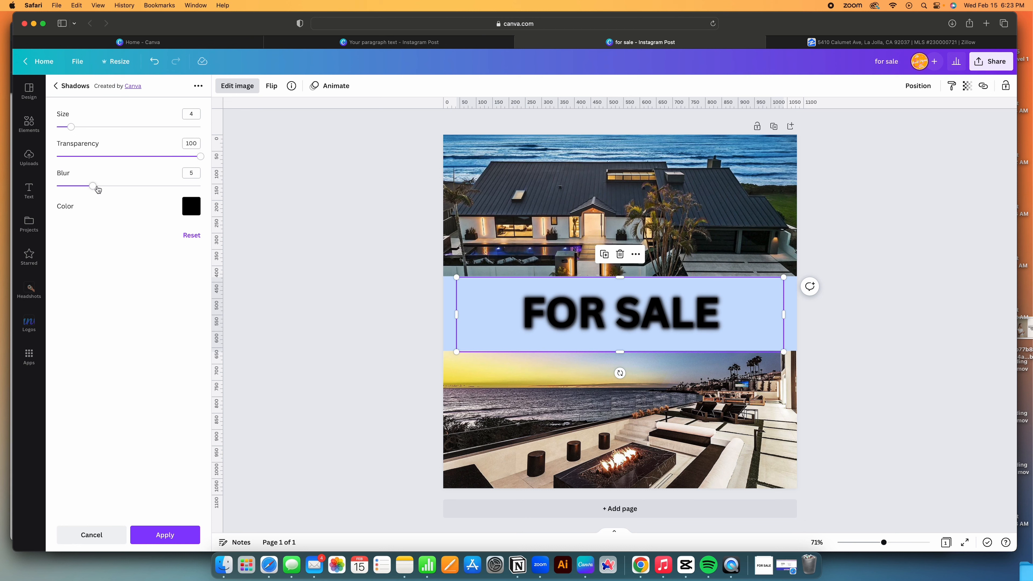
{"action": "left_click_drag", "start_coordinate": [96, 187], "coordinate": [57, 186]}
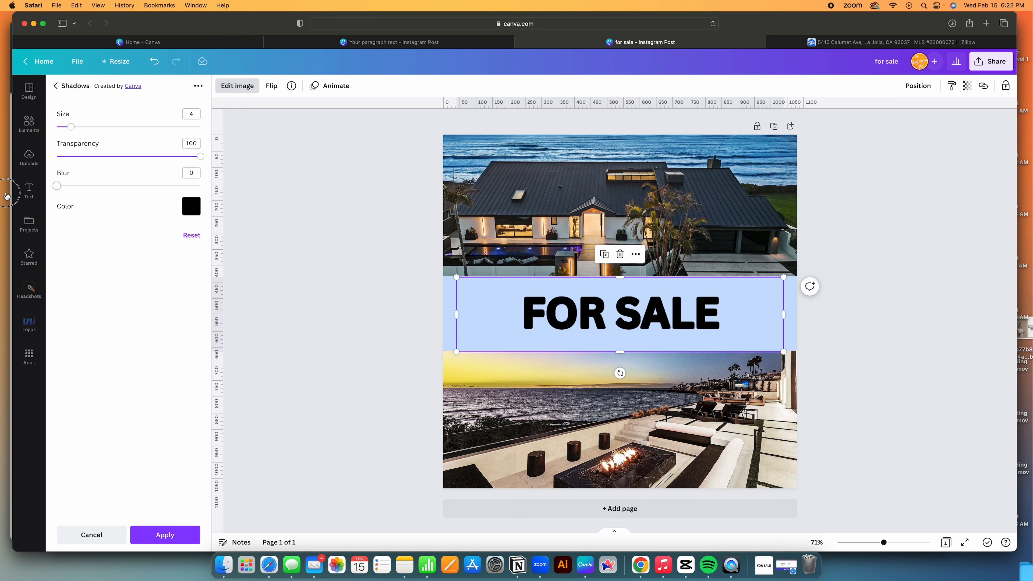
{"action": "left_click_drag", "start_coordinate": [76, 127], "coordinate": [100, 129]}
{"action": "left_click", "coordinate": [192, 207]}
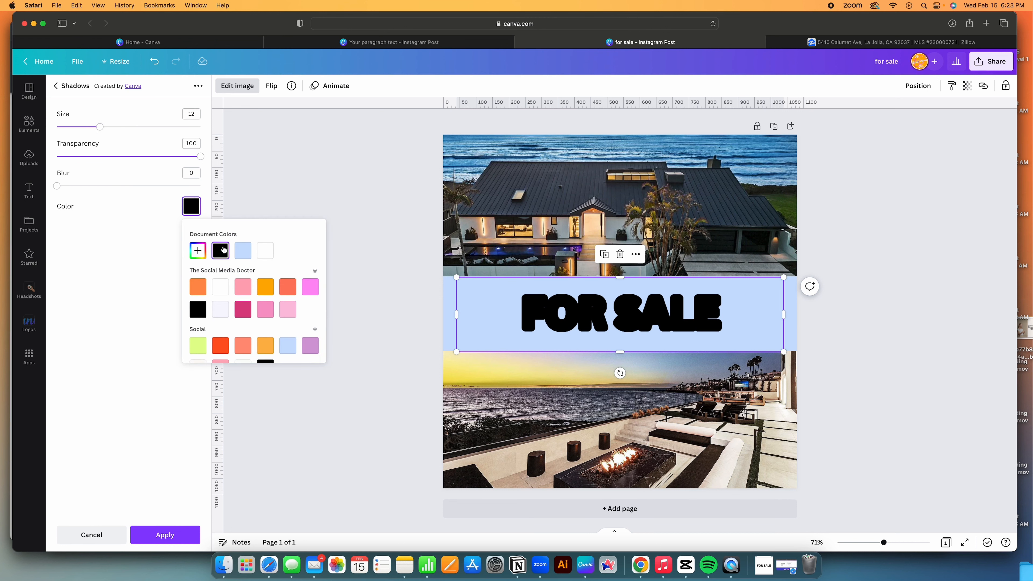
{"action": "left_click", "coordinate": [243, 250]}
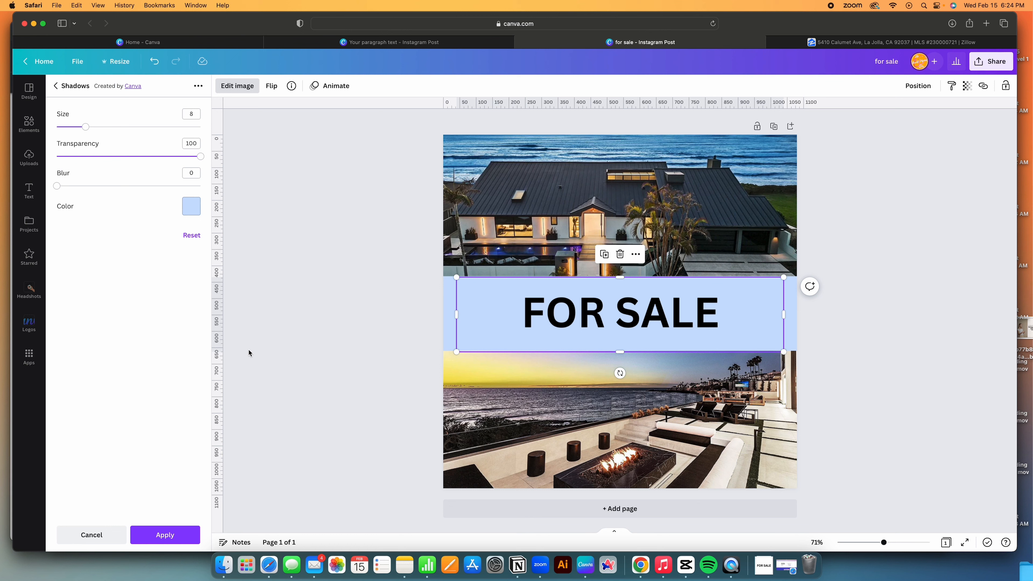
{"action": "left_click", "coordinate": [162, 536]}
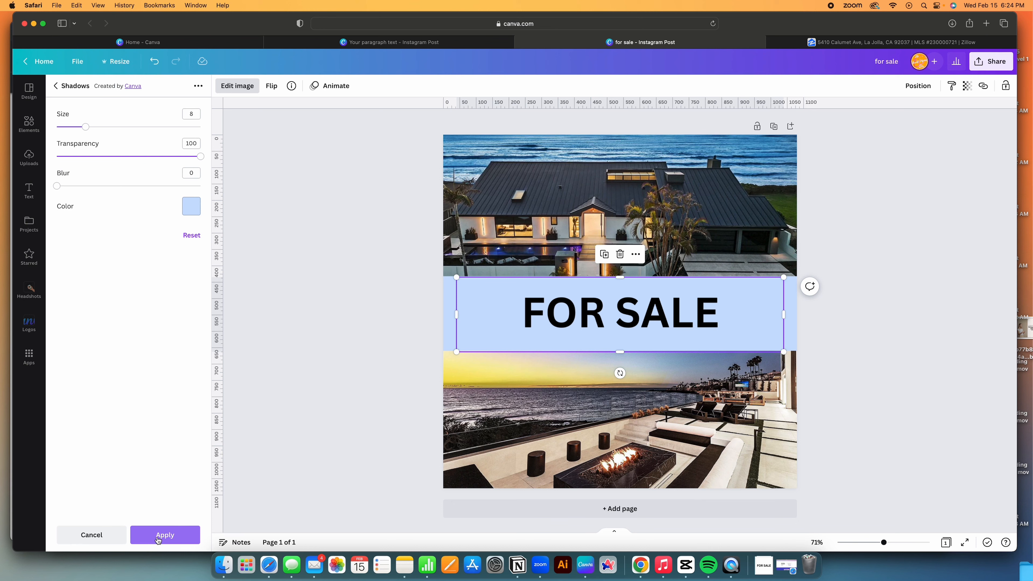
Add a black glow outline to FOR SALE with blur 3, transparency 100, size 10.
{"action": "left_click", "coordinate": [357, 331]}
{"action": "left_click", "coordinate": [616, 319]}
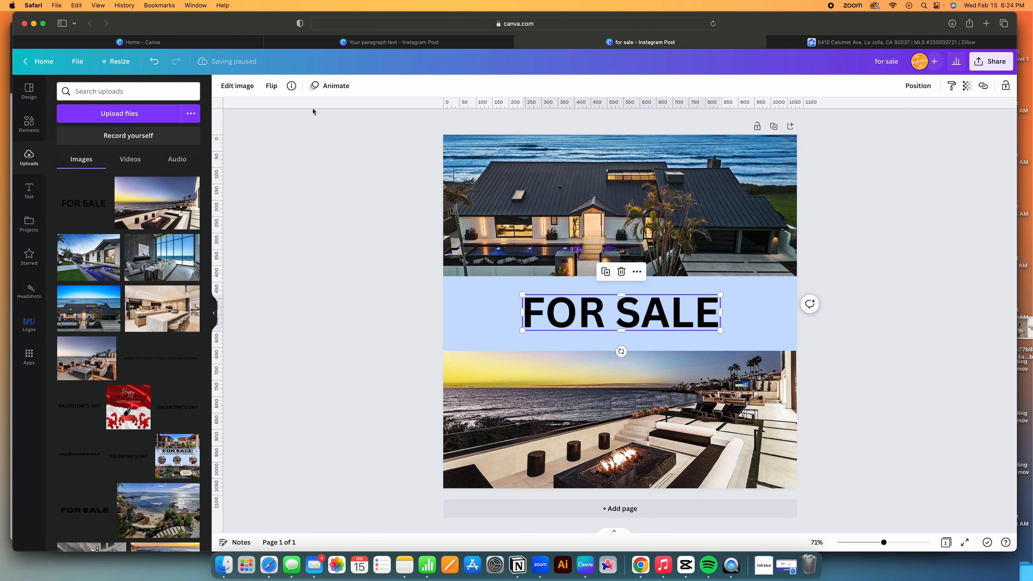
{"action": "left_click", "coordinate": [237, 86]}
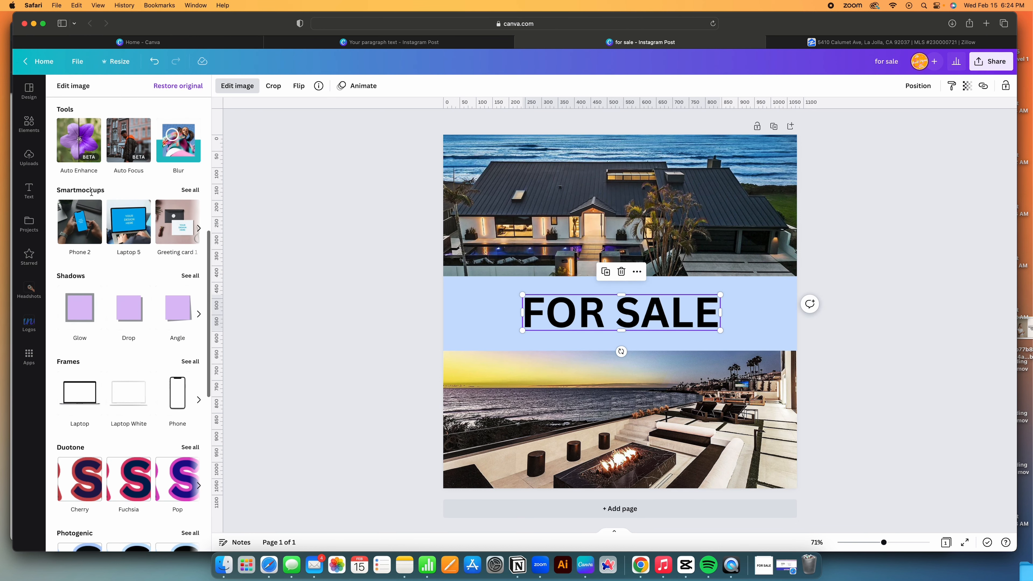
{"action": "left_click", "coordinate": [77, 311]}
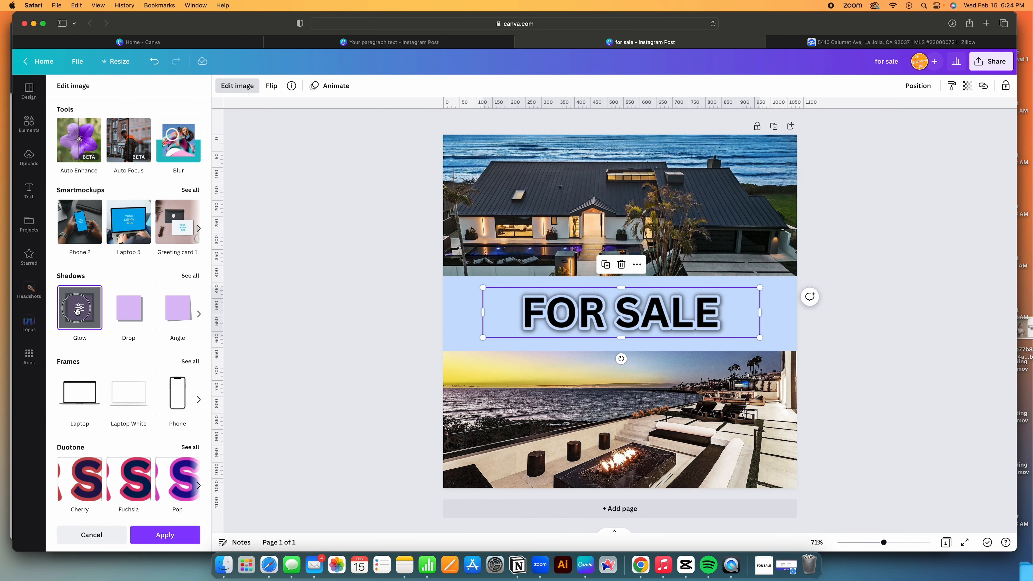
{"action": "left_click_drag", "start_coordinate": [93, 185], "coordinate": [38, 190]}
{"action": "left_click_drag", "start_coordinate": [148, 157], "coordinate": [199, 156]}
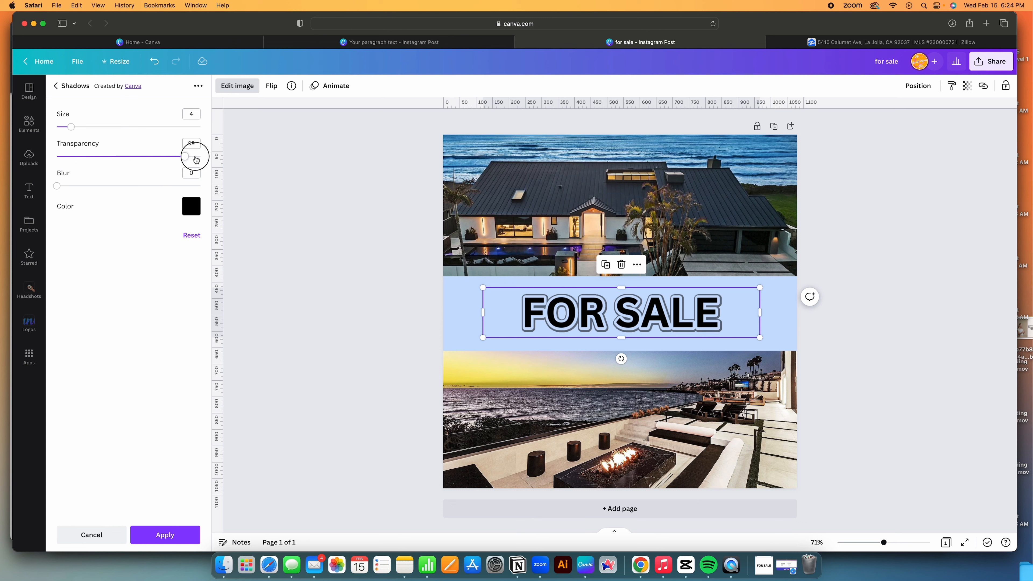
{"action": "left_click_drag", "start_coordinate": [71, 126], "coordinate": [94, 128]}
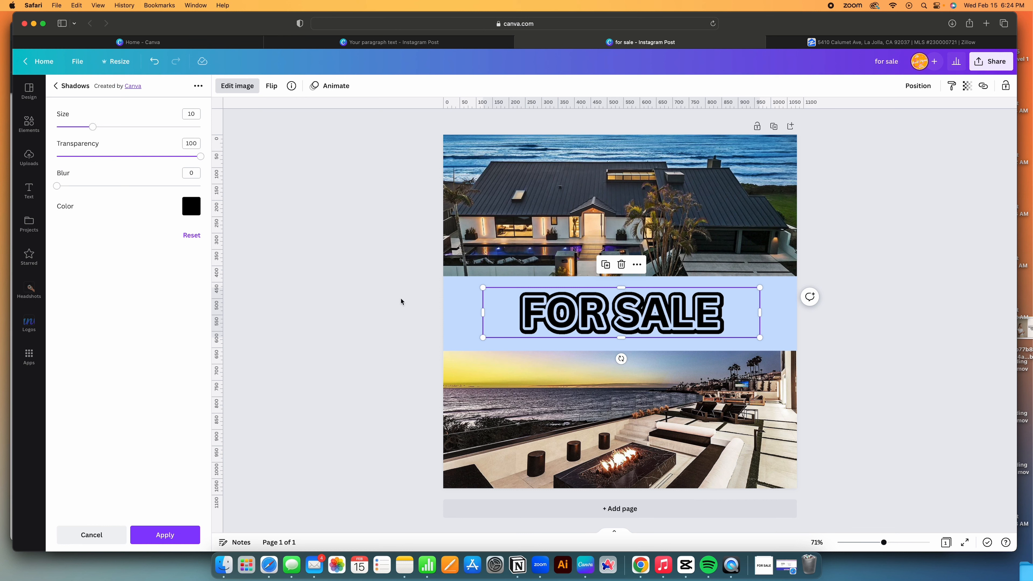
{"action": "left_click", "coordinate": [164, 534]}
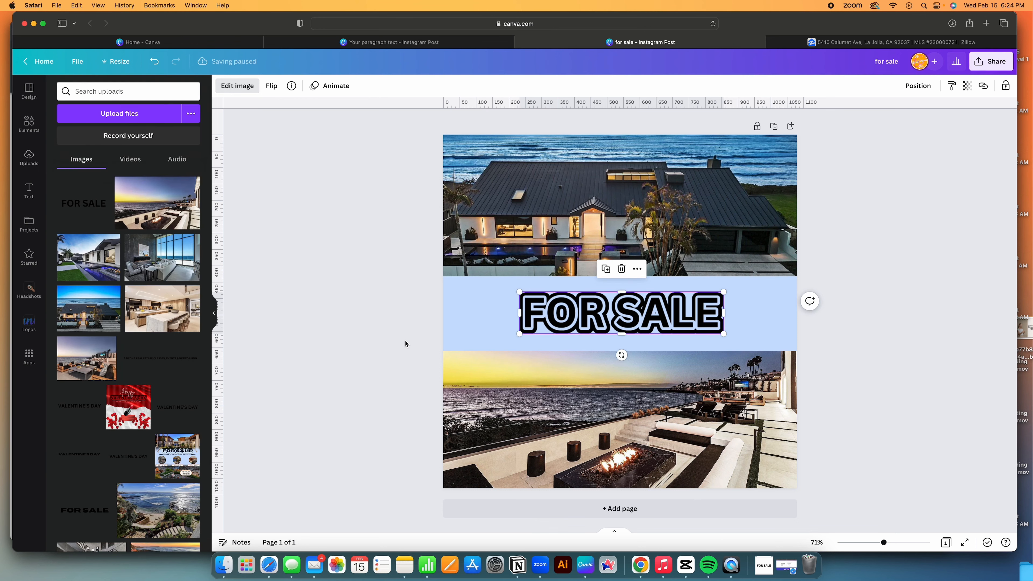
{"action": "left_click", "coordinate": [405, 340]}
Move the FOR SALE image down onto the lower sunset photo.
{"action": "left_click_drag", "start_coordinate": [651, 306], "coordinate": [649, 450]}
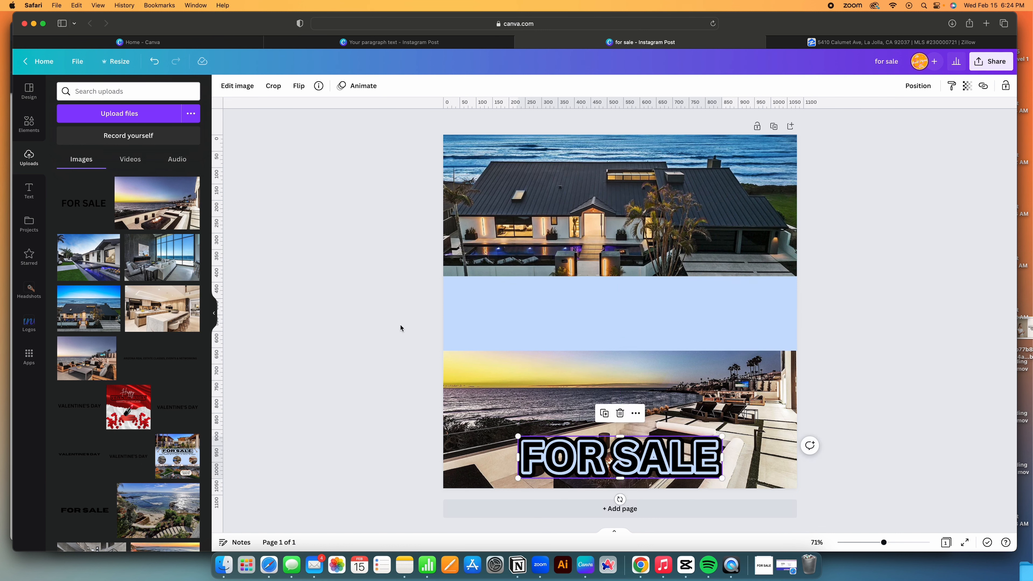
{"action": "left_click", "coordinate": [505, 302]}
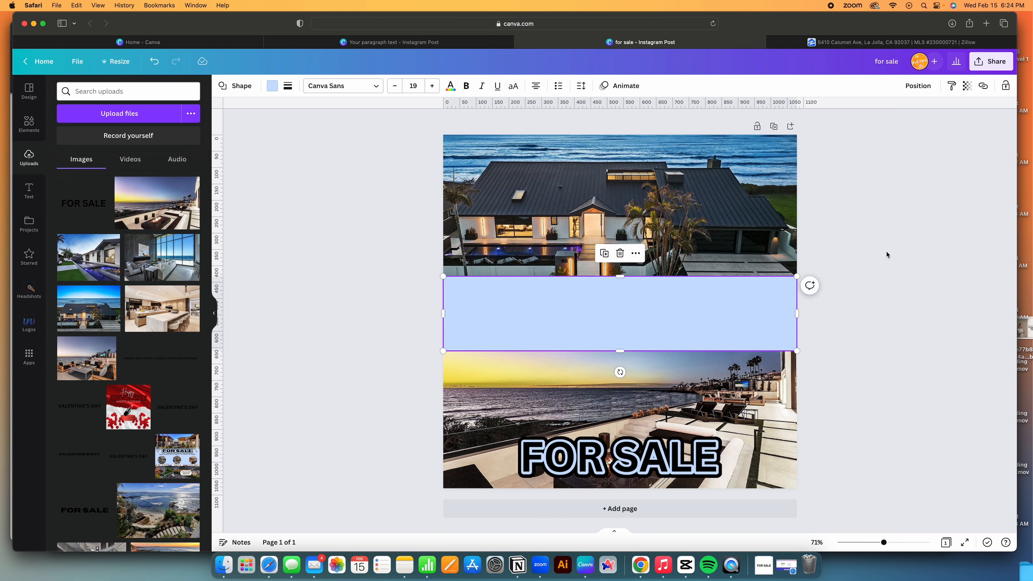
{"action": "left_click", "coordinate": [1001, 101]}
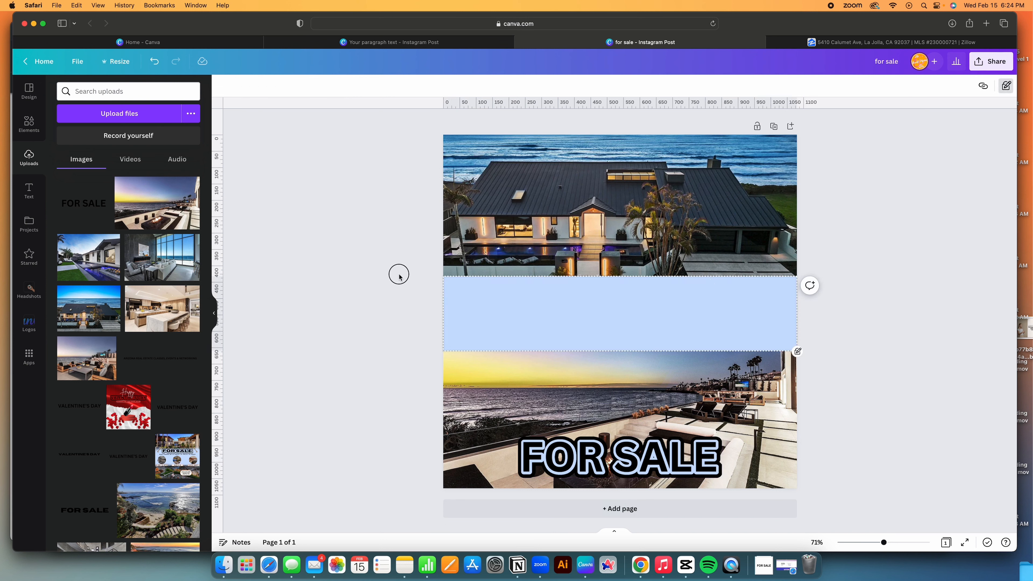
Search Elements for 'blur' and place the orange blur graphic at the band's left edge.
{"action": "left_click", "coordinate": [25, 127]}
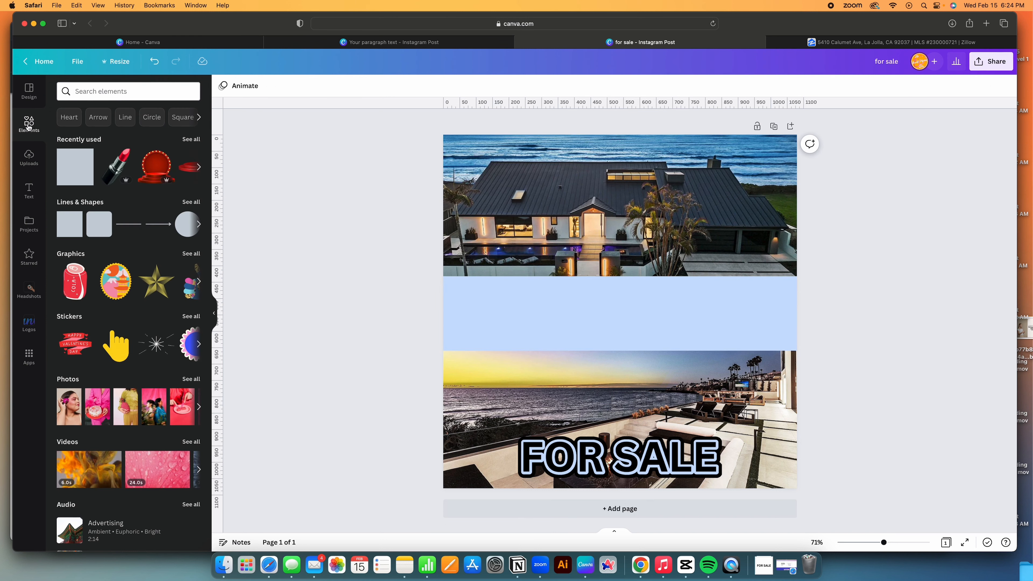
{"action": "left_click", "coordinate": [118, 92]}
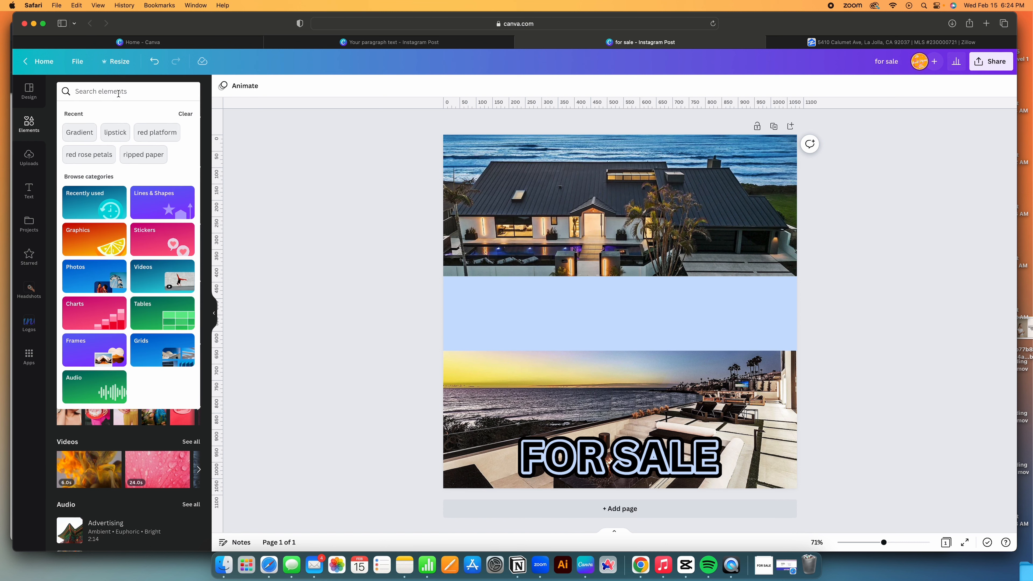
{"action": "type", "text": "blur"}
{"action": "left_click", "coordinate": [95, 131]}
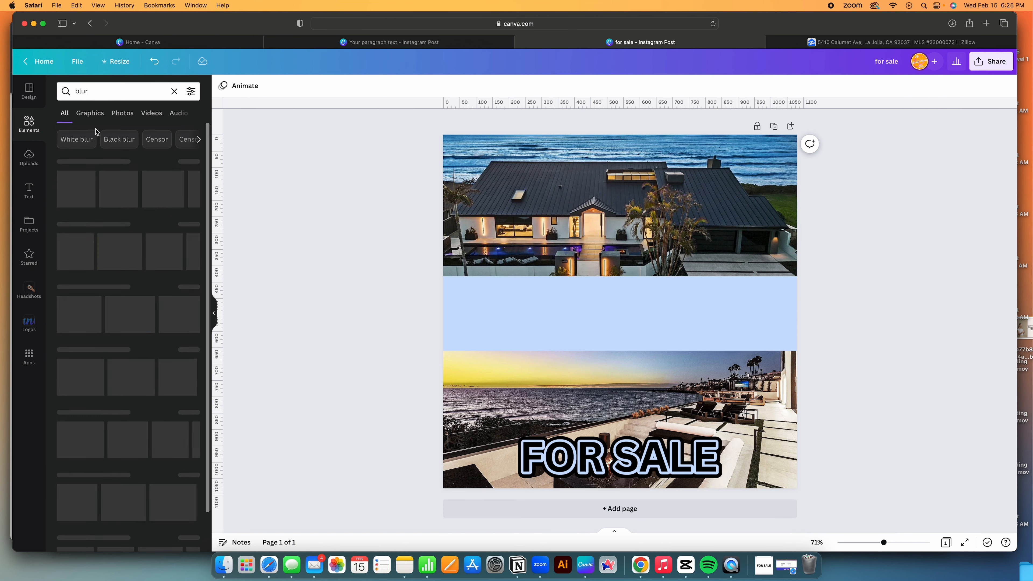
{"action": "left_click", "coordinate": [150, 196]}
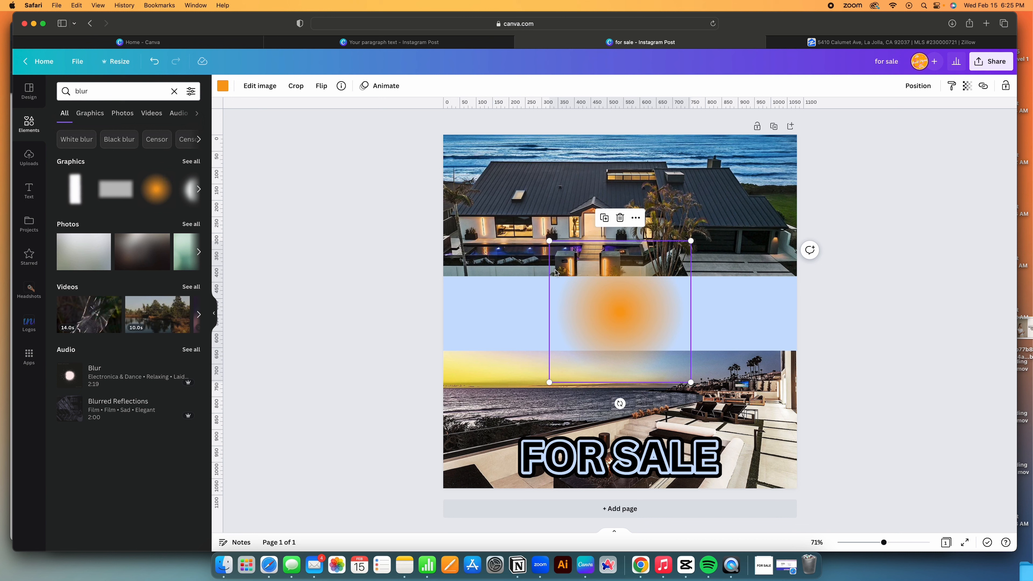
{"action": "left_click_drag", "start_coordinate": [588, 304], "coordinate": [455, 281]}
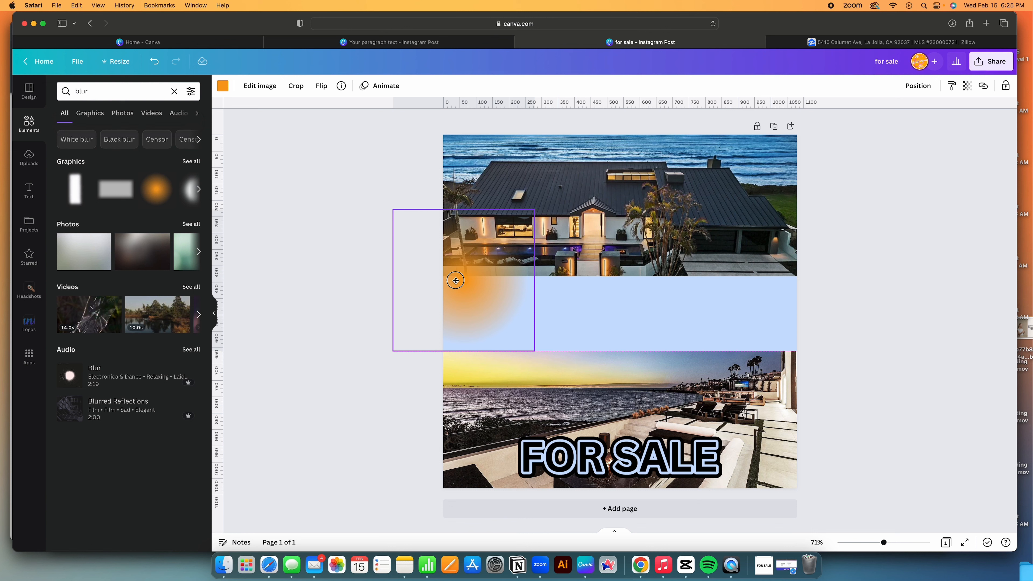
{"action": "left_click_drag", "start_coordinate": [455, 281], "coordinate": [458, 282]}
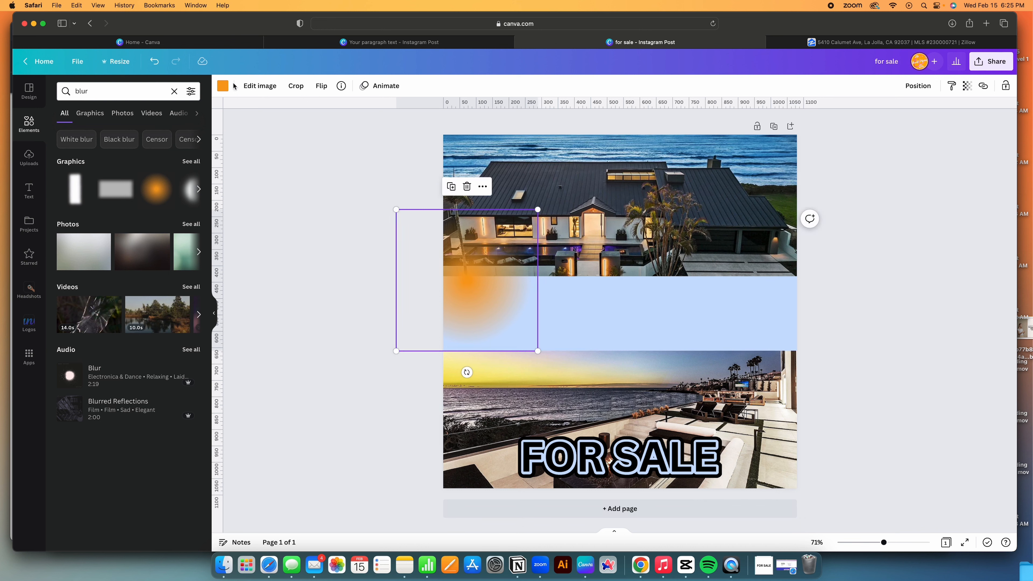
Recolour the blur graphic light blue to match the band and add an aligned copy.
{"action": "left_click", "coordinate": [223, 86]}
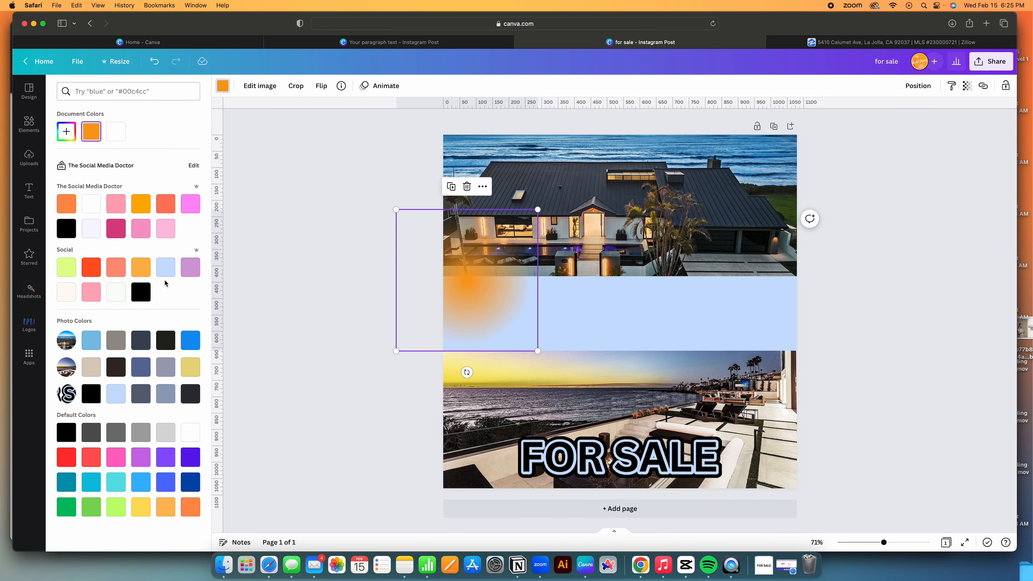
{"action": "left_click", "coordinate": [166, 272]}
{"action": "left_click", "coordinate": [453, 187]}
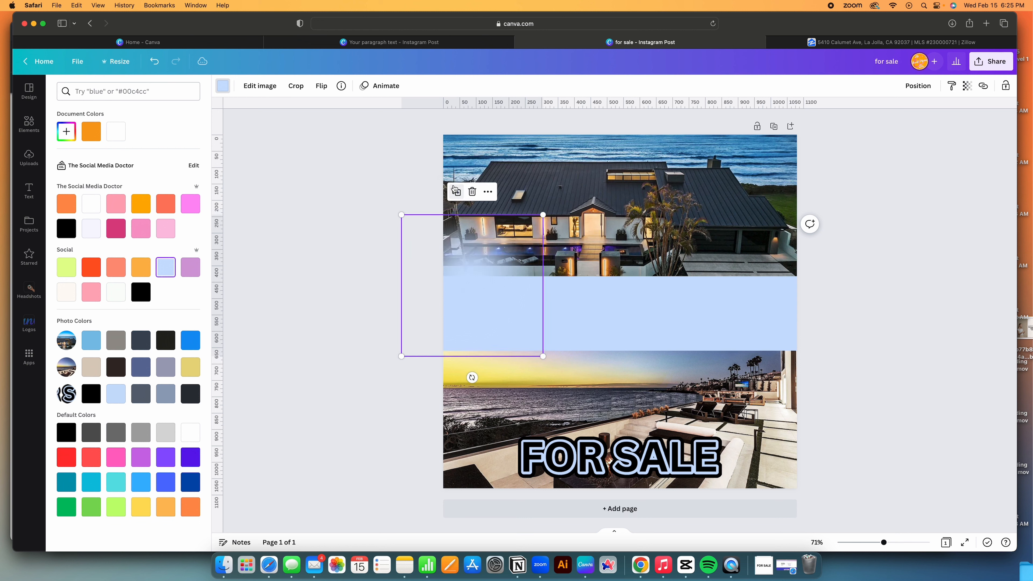
{"action": "left_click_drag", "start_coordinate": [493, 270], "coordinate": [489, 251]}
Duplicate the light-blue blur repeatedly into a row spanning the full page width.
{"action": "left_click", "coordinate": [459, 186]}
{"action": "left_click", "coordinate": [470, 188]}
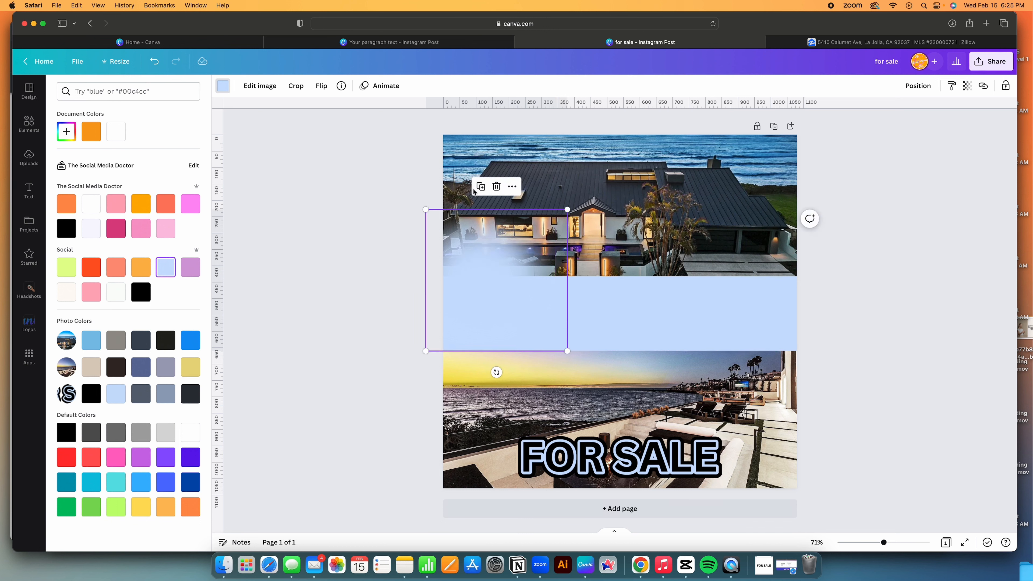
{"action": "left_click", "coordinate": [482, 189]}
{"action": "left_click", "coordinate": [494, 188]}
{"action": "left_click", "coordinate": [505, 188]}
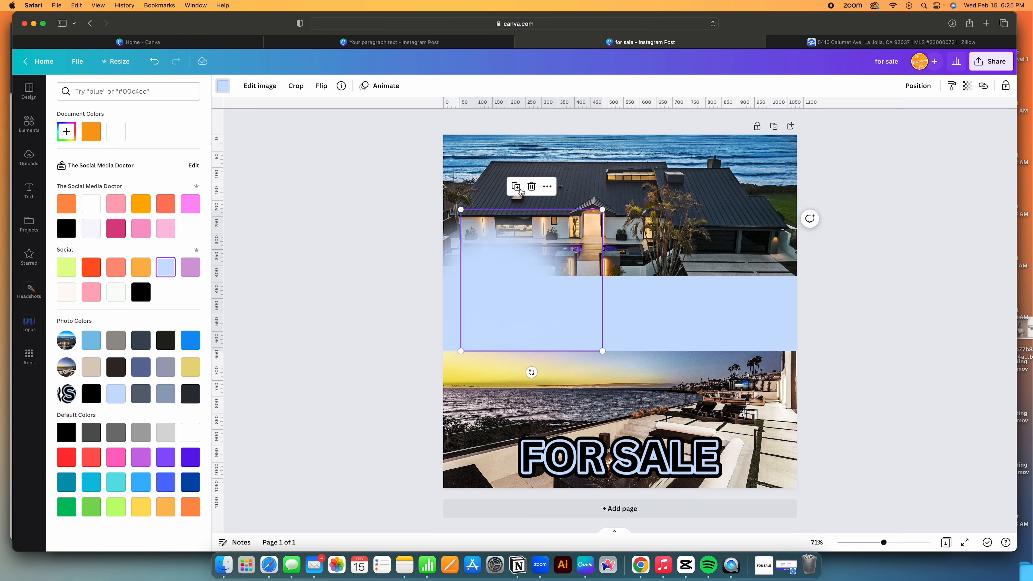
{"action": "left_click", "coordinate": [516, 188]}
{"action": "left_click", "coordinate": [527, 188]}
{"action": "left_click", "coordinate": [539, 188]}
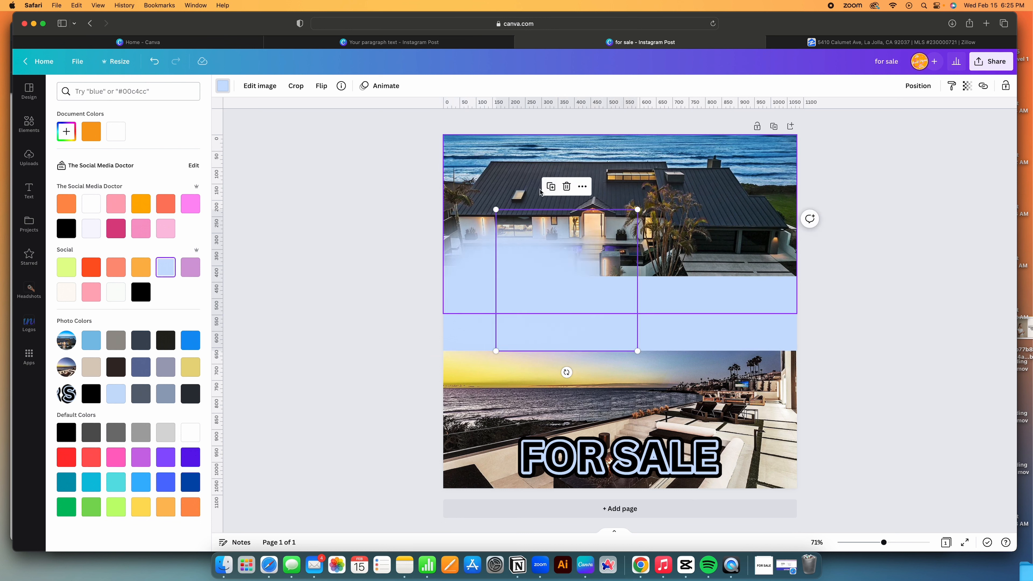
{"action": "left_click", "coordinate": [551, 188]}
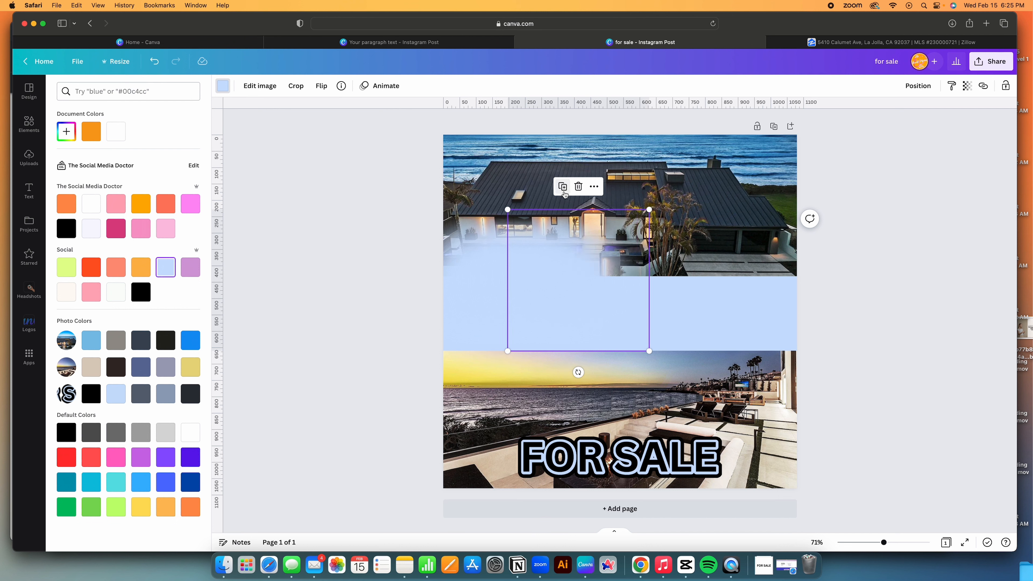
{"action": "left_click", "coordinate": [564, 188]}
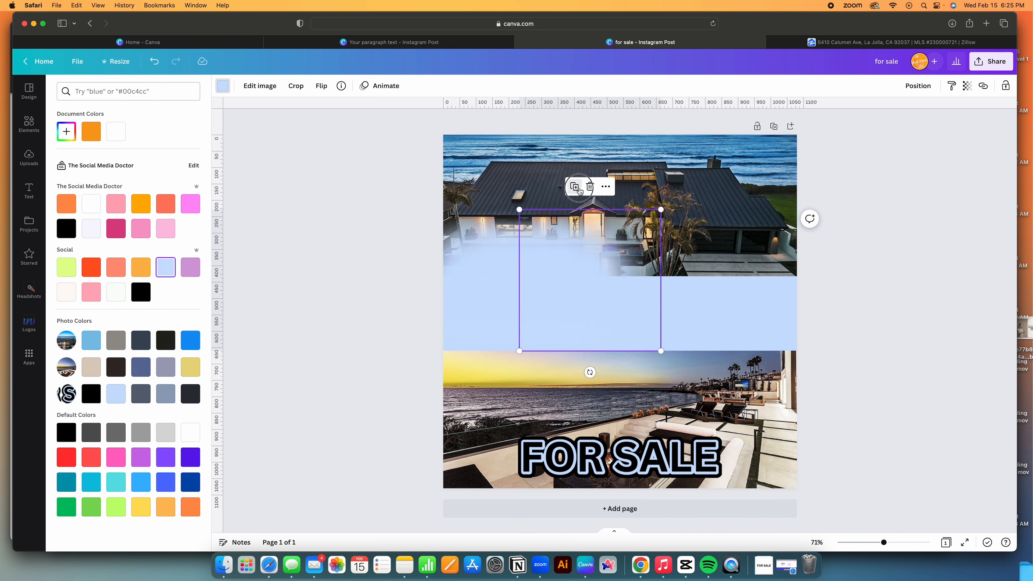
{"action": "left_click", "coordinate": [575, 188]}
{"action": "left_click", "coordinate": [586, 188]}
{"action": "left_click", "coordinate": [597, 188]}
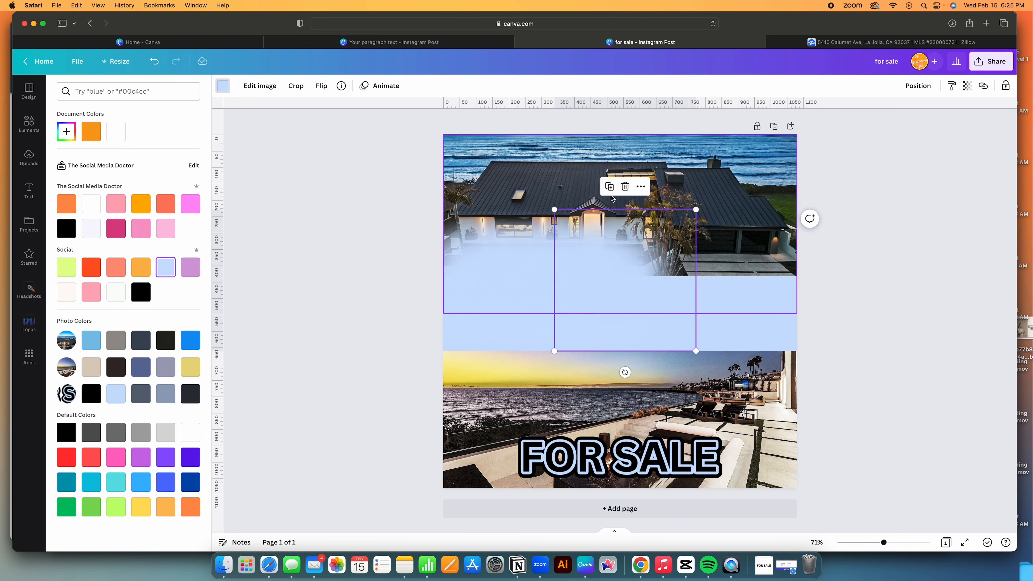
{"action": "left_click", "coordinate": [609, 188]}
{"action": "left_click", "coordinate": [621, 188]}
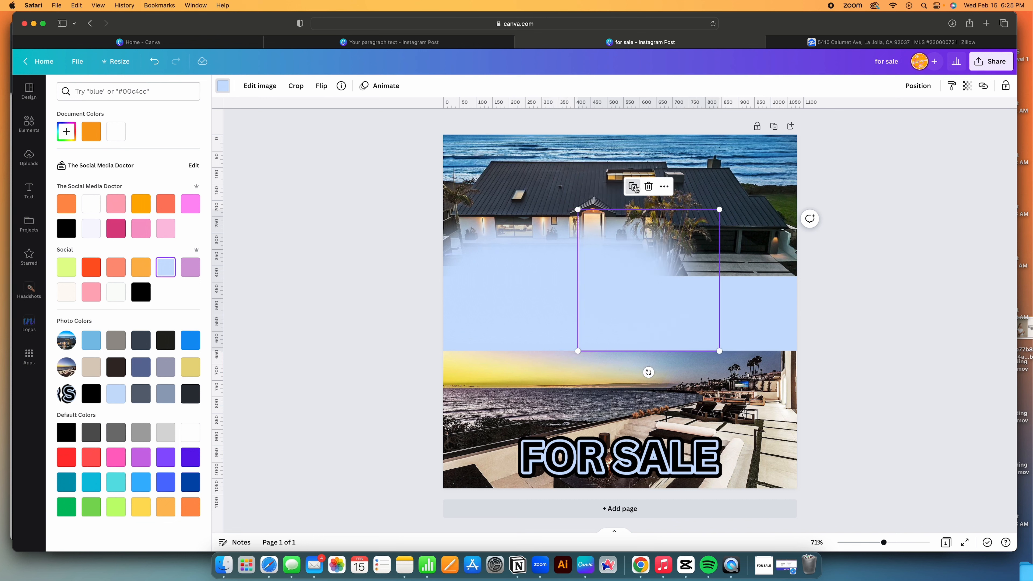
{"action": "left_click", "coordinate": [633, 188]}
{"action": "left_click", "coordinate": [644, 187]}
{"action": "left_click", "coordinate": [656, 188]}
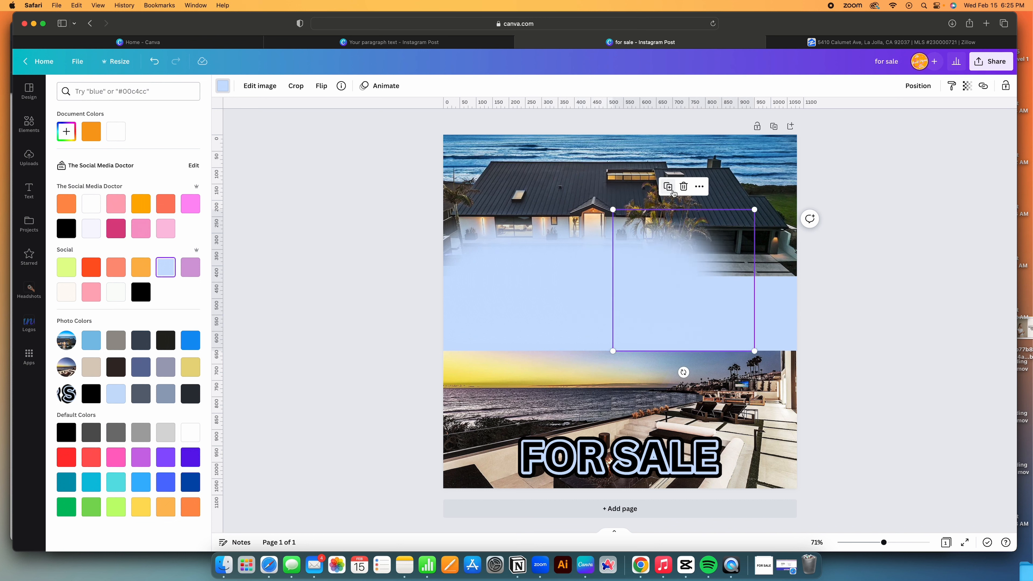
{"action": "left_click", "coordinate": [668, 187]}
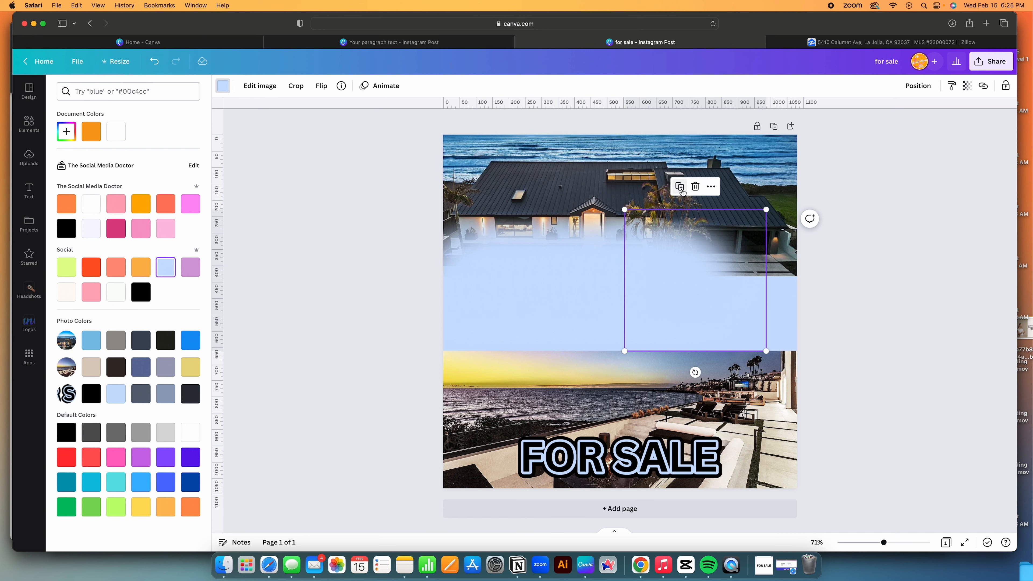
{"action": "left_click", "coordinate": [681, 189]}
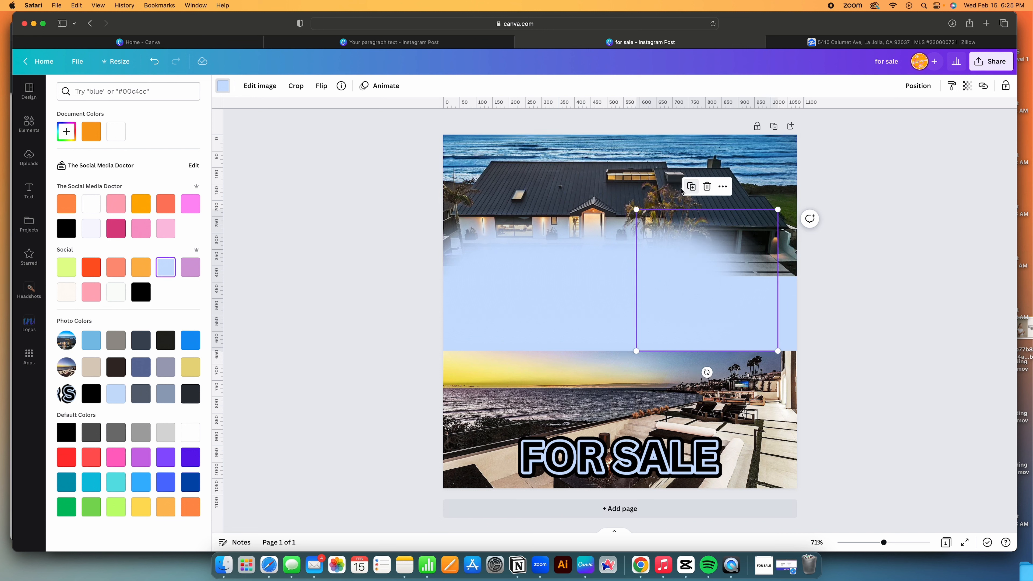
{"action": "left_click", "coordinate": [691, 189]}
{"action": "left_click", "coordinate": [701, 189]}
{"action": "left_click", "coordinate": [715, 189]}
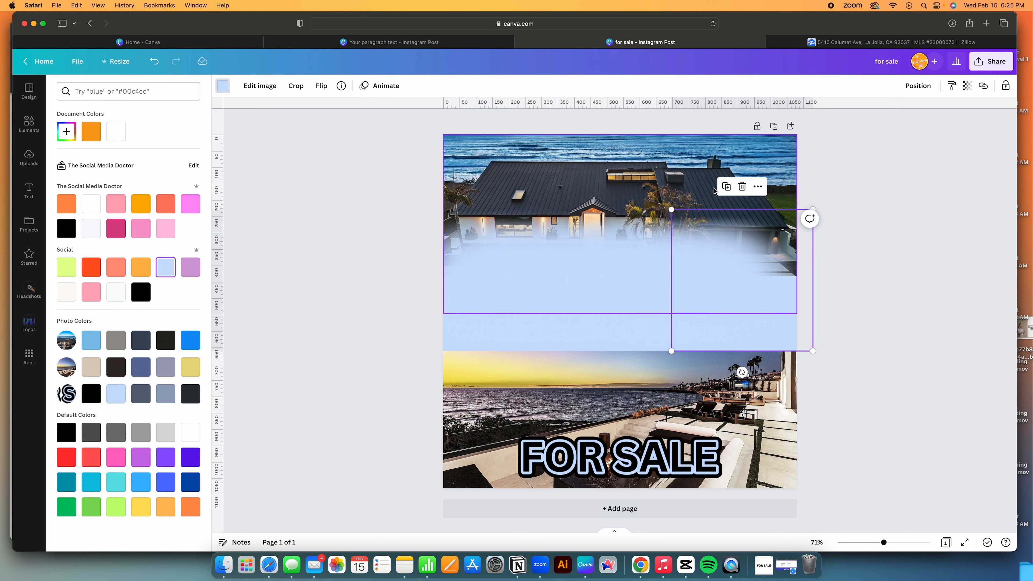
{"action": "left_click", "coordinate": [728, 190]}
{"action": "left_click", "coordinate": [737, 189]}
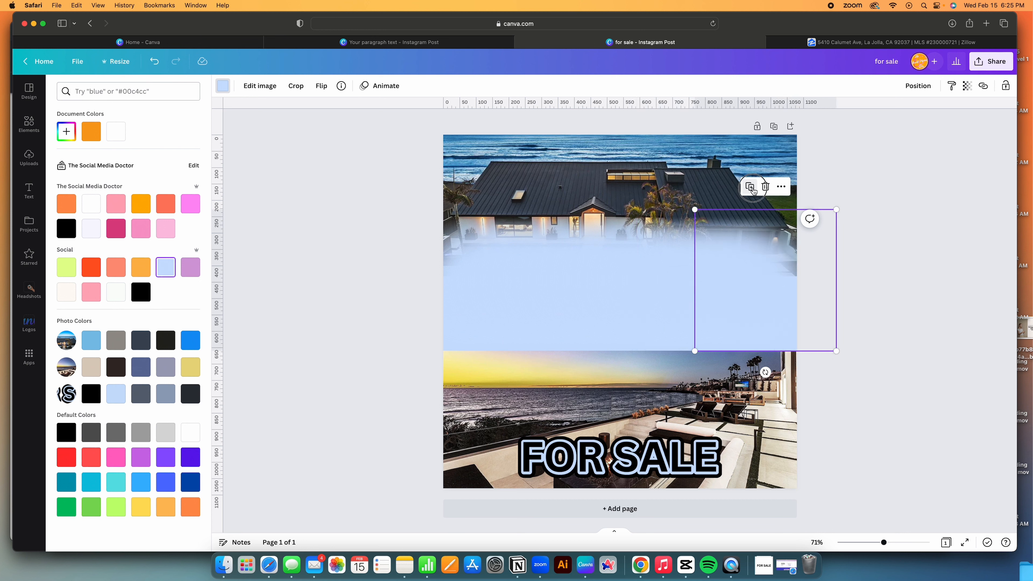
{"action": "left_click", "coordinate": [749, 190]}
{"action": "left_click", "coordinate": [761, 191]}
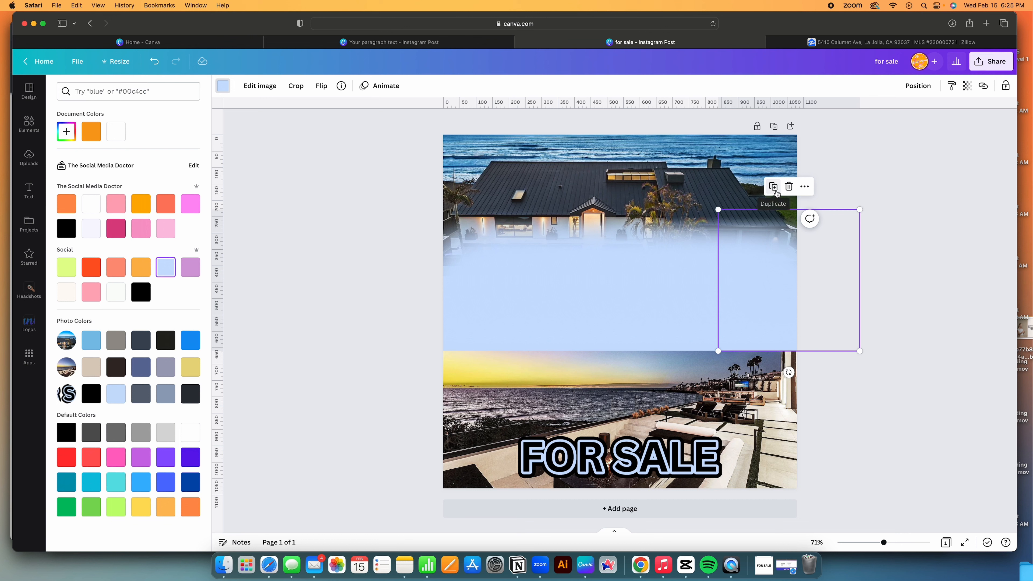
{"action": "left_click", "coordinate": [774, 188]}
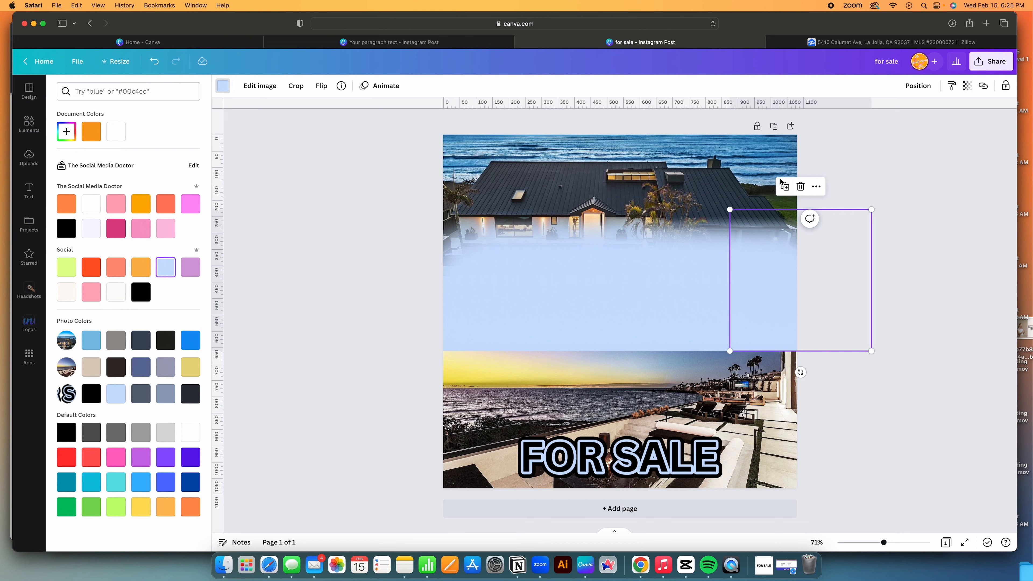
{"action": "left_click", "coordinate": [785, 187]}
{"action": "left_click_drag", "start_coordinate": [775, 264], "coordinate": [450, 265]}
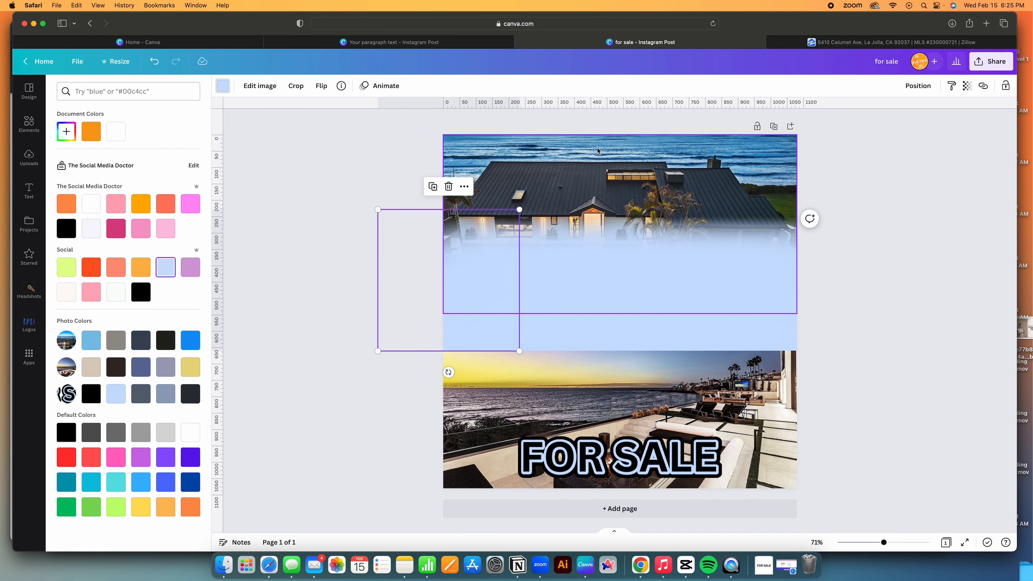
Lock the lower sunset photo and select the whole row of blur copies.
{"action": "left_click", "coordinate": [612, 155]}
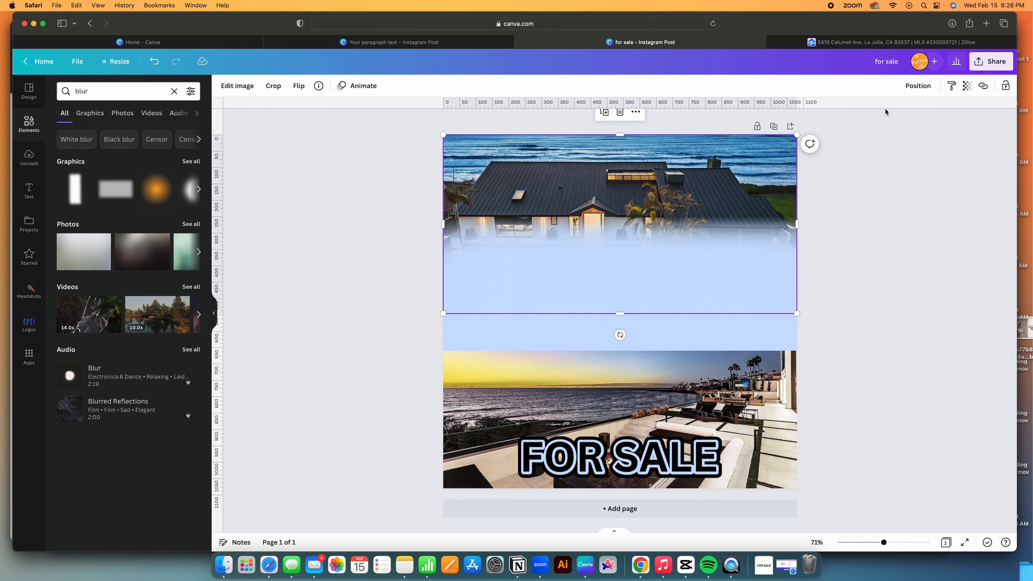
{"action": "left_click", "coordinate": [693, 431]}
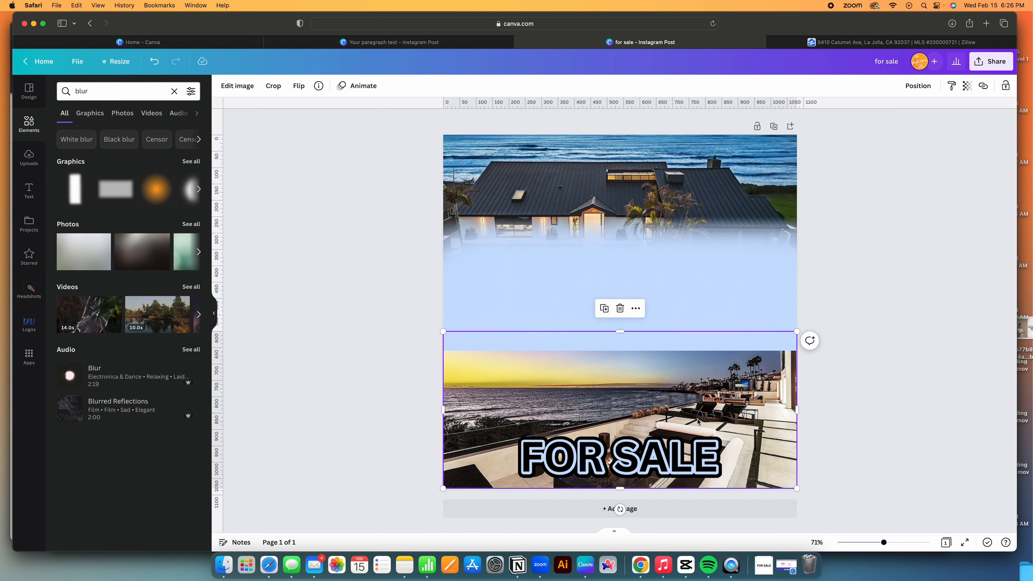
{"action": "left_click", "coordinate": [1006, 85]}
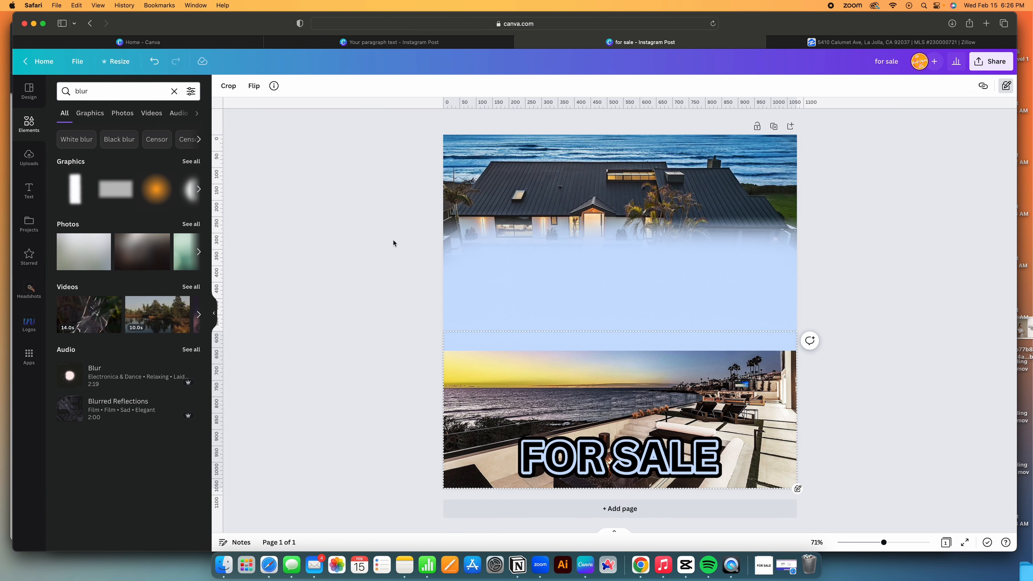
{"action": "left_click_drag", "start_coordinate": [393, 243], "coordinate": [888, 269]}
Group the blur copies into one element and shift the group down slightly.
{"action": "left_click", "coordinate": [904, 86]}
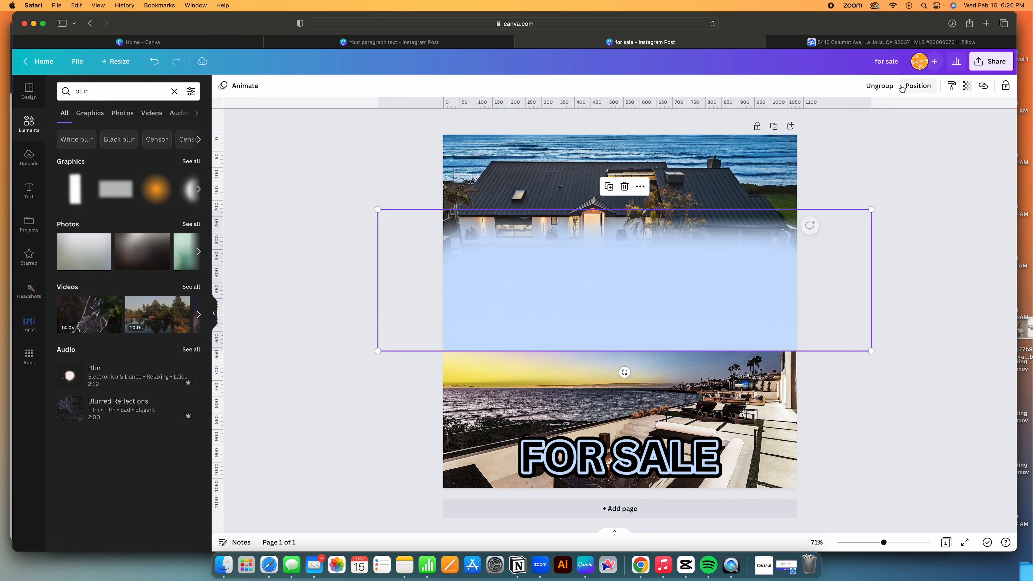
{"action": "left_click_drag", "start_coordinate": [572, 277], "coordinate": [566, 303]}
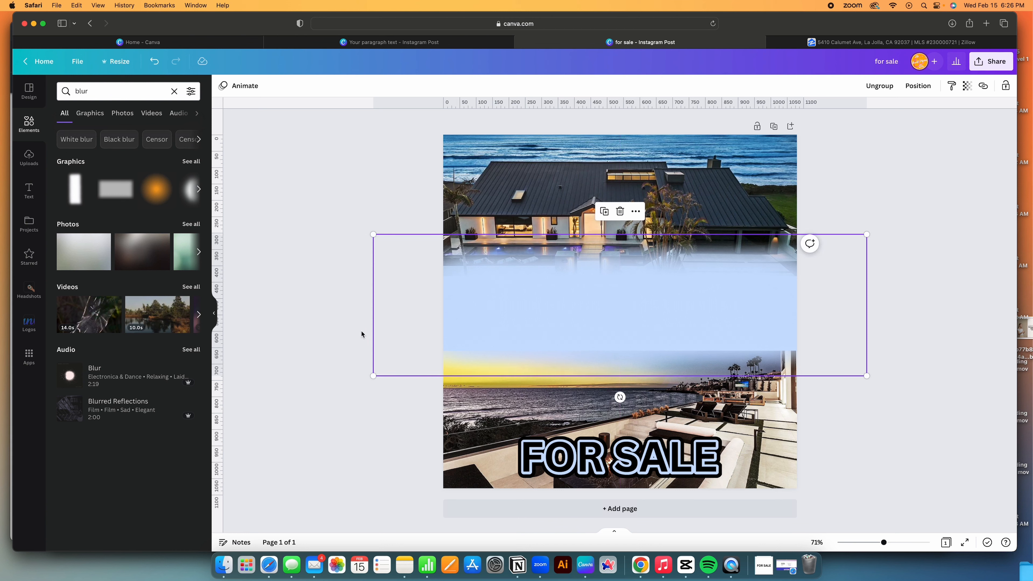
{"action": "left_click", "coordinate": [614, 282]}
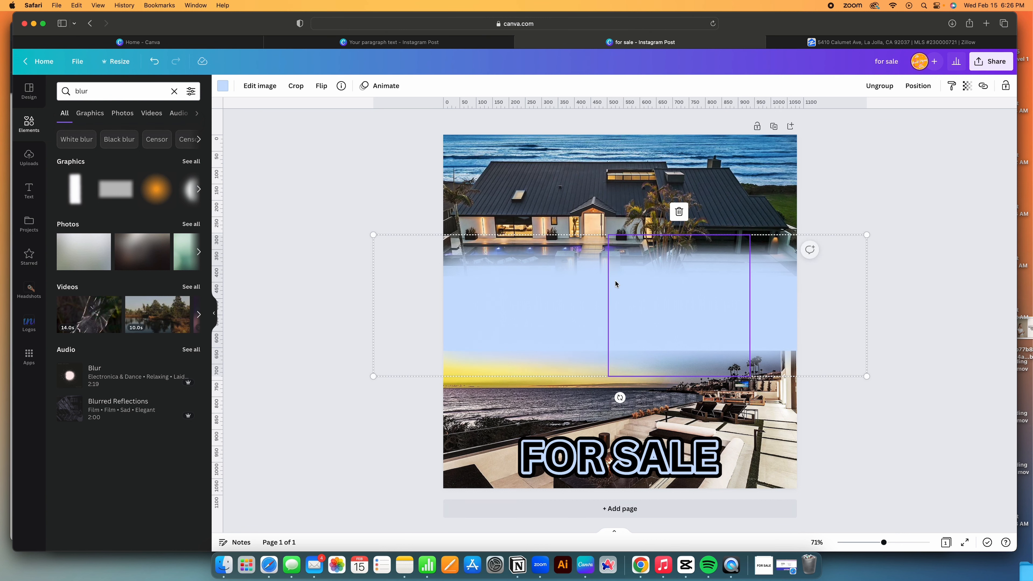
{"action": "left_click", "coordinate": [351, 243]}
{"action": "left_click_drag", "start_coordinate": [322, 295], "coordinate": [896, 304]}
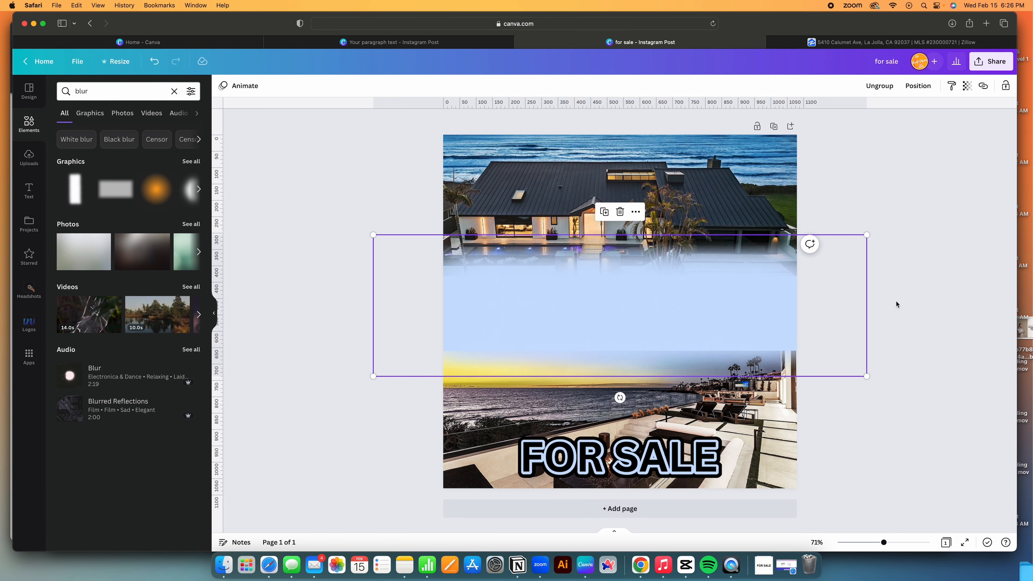
Duplicate the blur group and position the copy over the sunset photo's top edge.
{"action": "left_click", "coordinate": [605, 212]}
{"action": "mouse_move", "coordinate": [618, 265]}
{"action": "left_mouse_down"}
{"action": "mouse_move", "coordinate": [623, 293]}
{"action": "mouse_move", "coordinate": [622, 234]}
{"action": "mouse_move", "coordinate": [627, 265]}
{"action": "mouse_move", "coordinate": [627, 253]}
{"action": "left_mouse_up"}
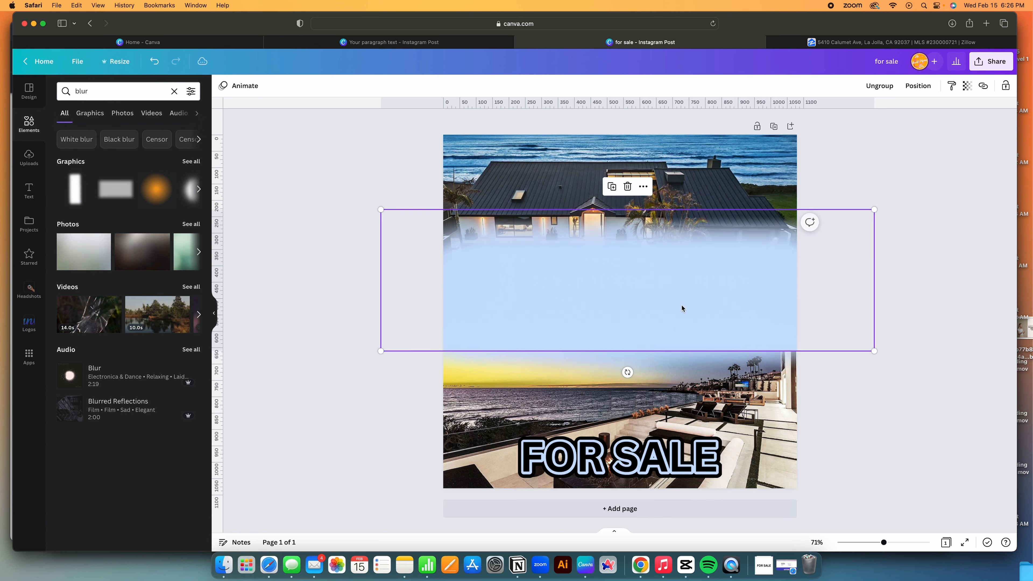
{"action": "left_click_drag", "start_coordinate": [795, 296], "coordinate": [795, 279]}
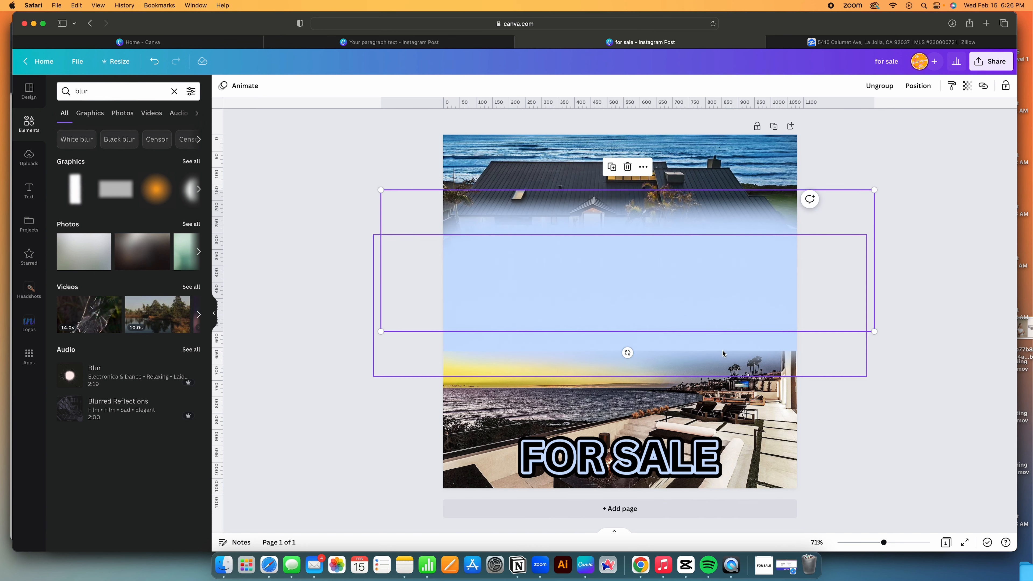
{"action": "left_click_drag", "start_coordinate": [869, 221], "coordinate": [871, 266]}
{"action": "left_click", "coordinate": [933, 279]}
{"action": "left_click", "coordinate": [562, 286]}
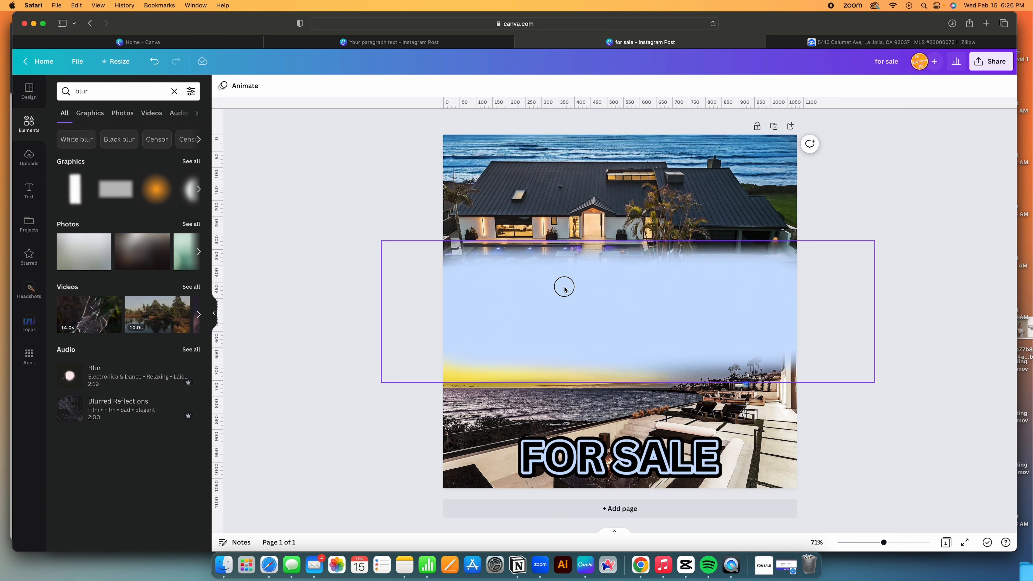
{"action": "left_click", "coordinate": [555, 293]}
{"action": "left_click_drag", "start_coordinate": [551, 294], "coordinate": [552, 291]}
{"action": "left_click", "coordinate": [884, 285]}
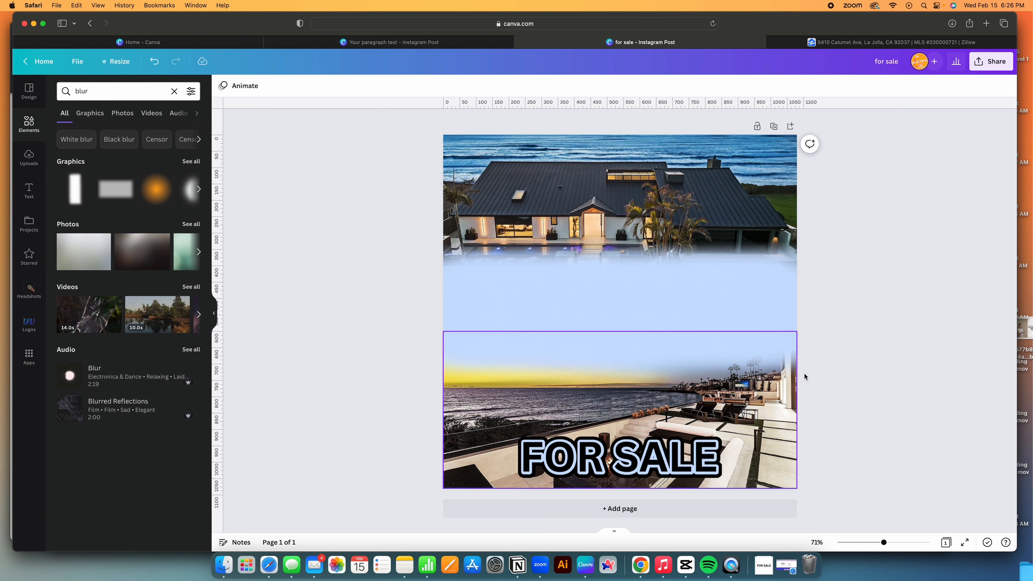
{"action": "left_click", "coordinate": [646, 453]}
Move FOR SALE up into the light-blue band and bring it forward above the blur.
{"action": "left_click_drag", "start_coordinate": [645, 454], "coordinate": [644, 278]}
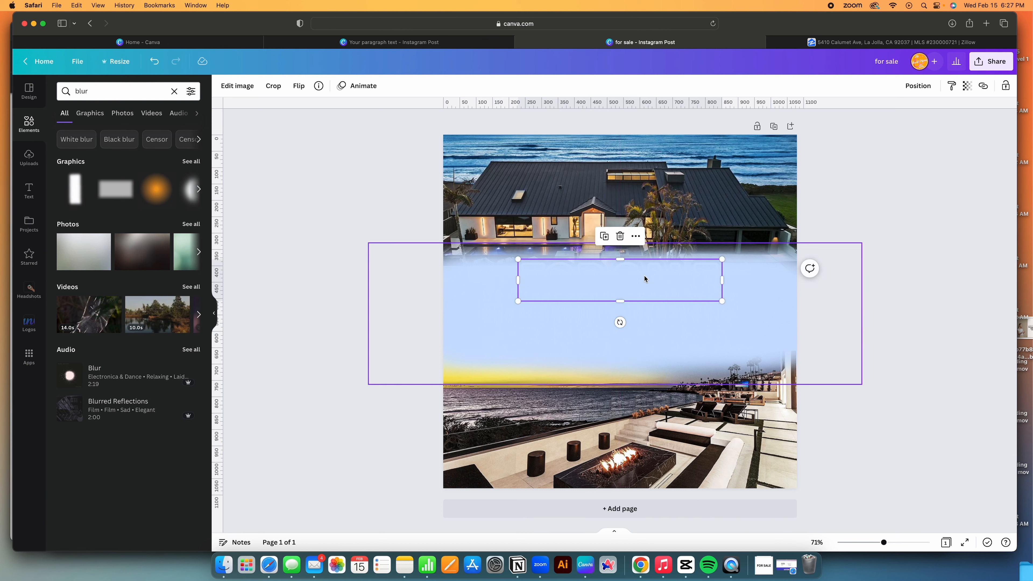
{"action": "right_click", "coordinate": [644, 279]}
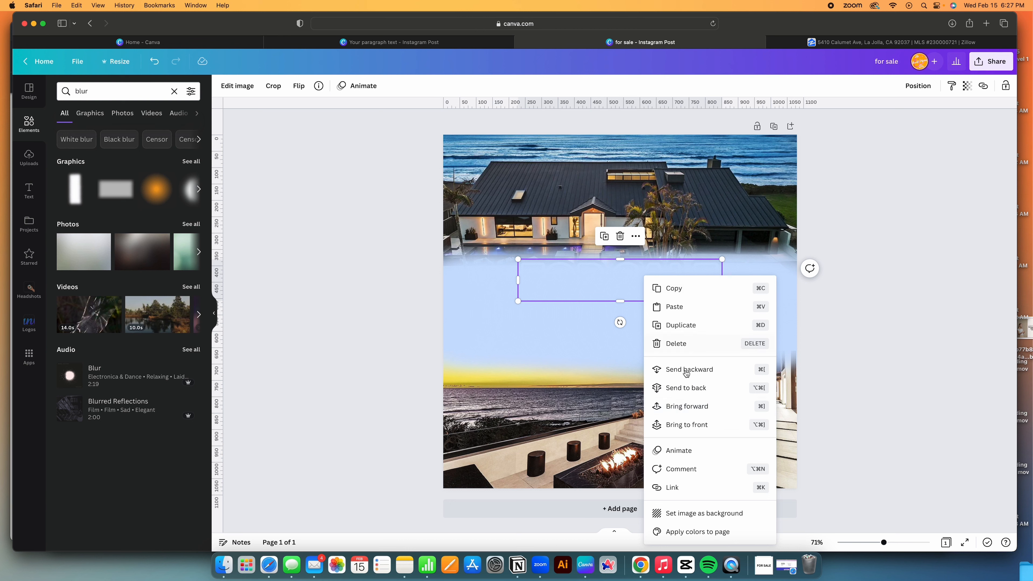
{"action": "left_click", "coordinate": [757, 413]}
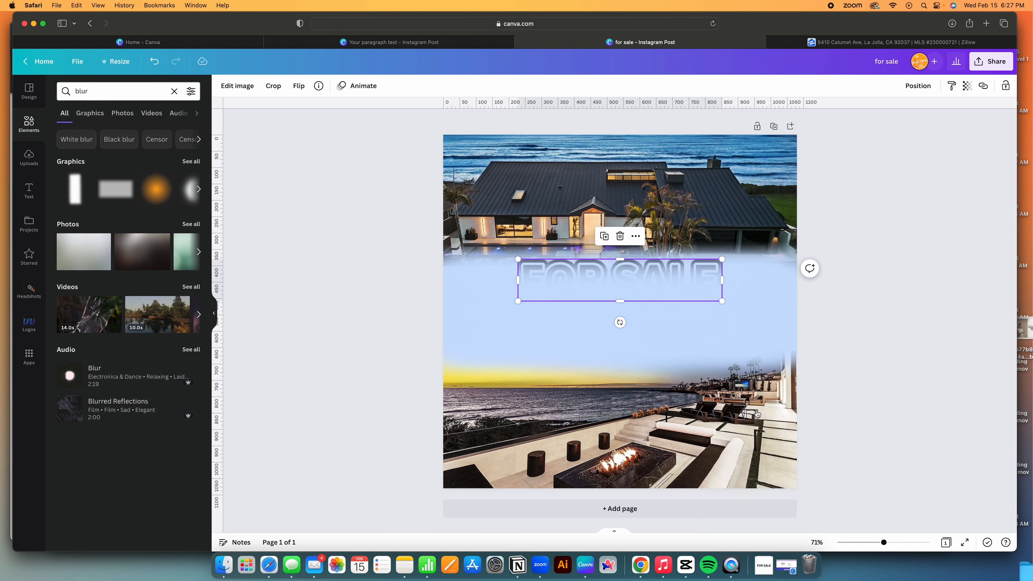
{"action": "key", "text": "super+bracketright"}
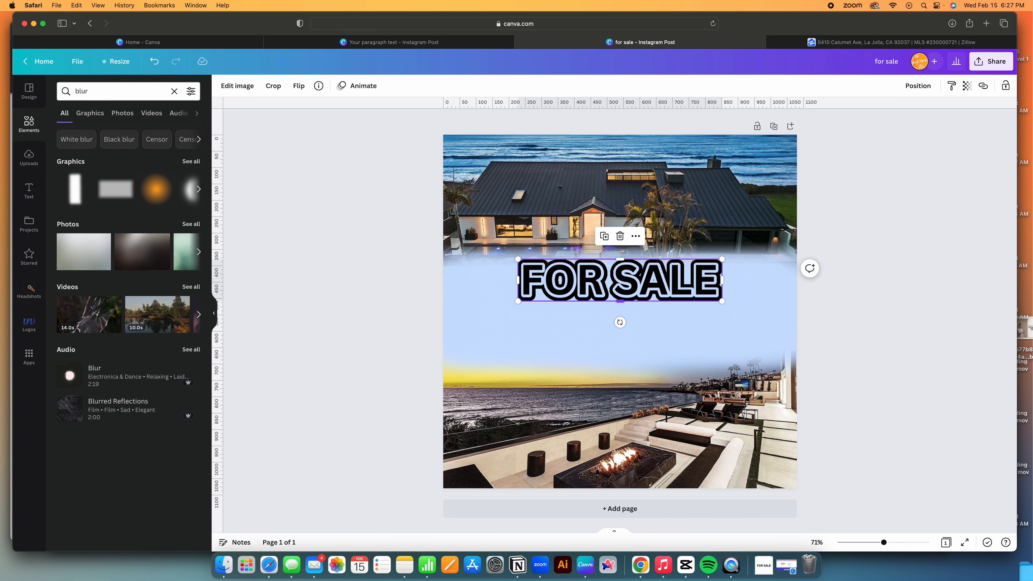
{"action": "left_click", "coordinate": [900, 274]}
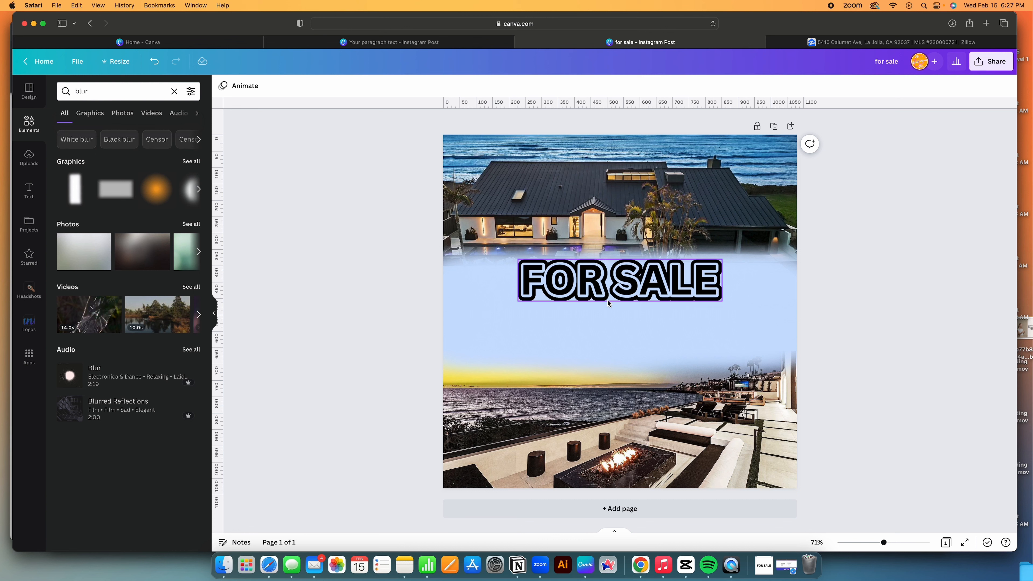
Nudge FOR SALE so it sits centred in the band.
{"action": "left_click", "coordinate": [611, 280]}
{"action": "mouse_move", "coordinate": [611, 280]}
{"action": "left_mouse_down"}
{"action": "mouse_move", "coordinate": [623, 279]}
{"action": "mouse_move", "coordinate": [609, 280]}
{"action": "left_mouse_up"}
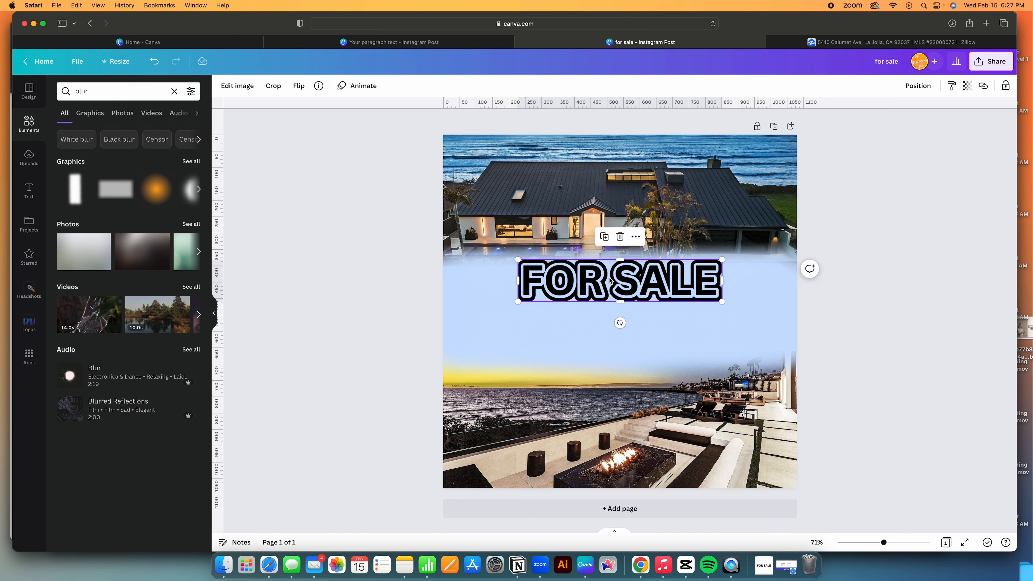
{"action": "left_click", "coordinate": [389, 258]}
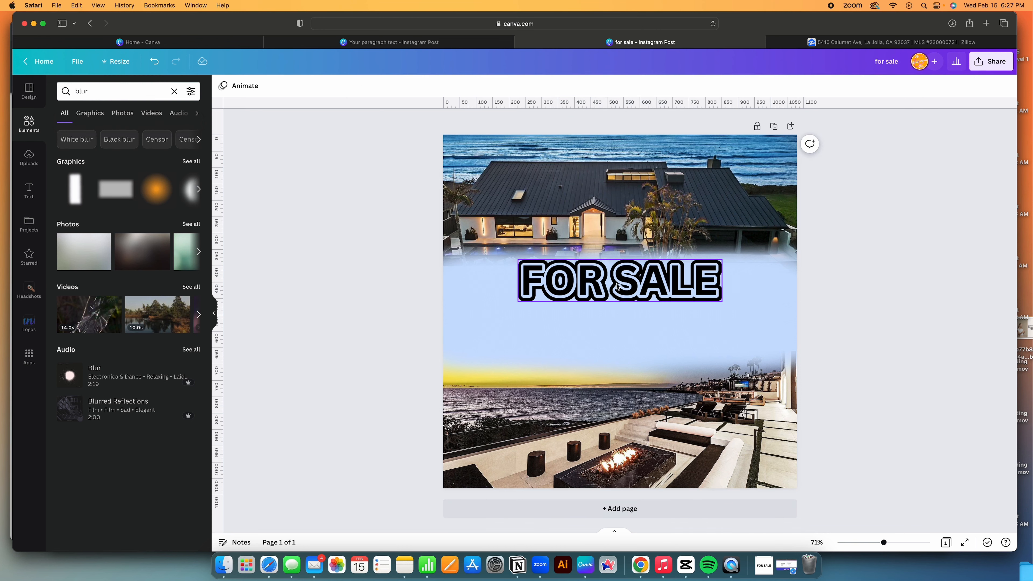
{"action": "left_click_drag", "start_coordinate": [615, 288], "coordinate": [615, 284]}
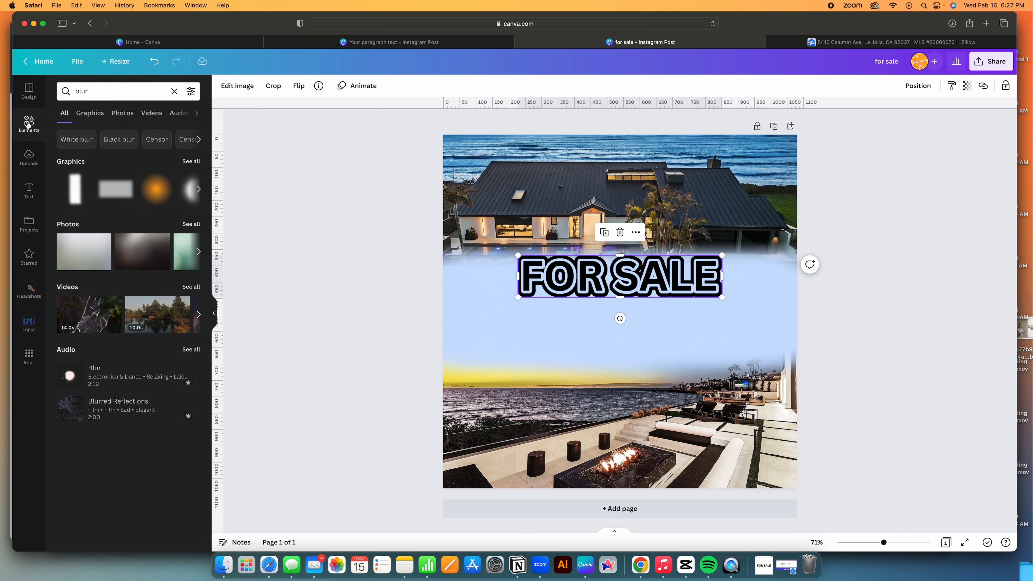
Add a text box with the pasted property address in uppercase.
{"action": "left_click", "coordinate": [21, 195]}
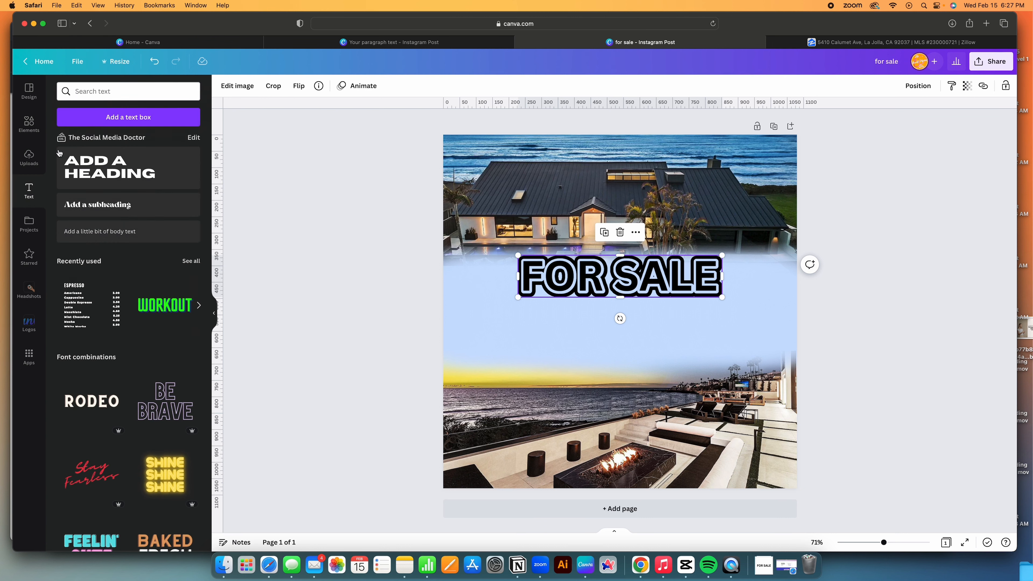
{"action": "left_click", "coordinate": [117, 122]}
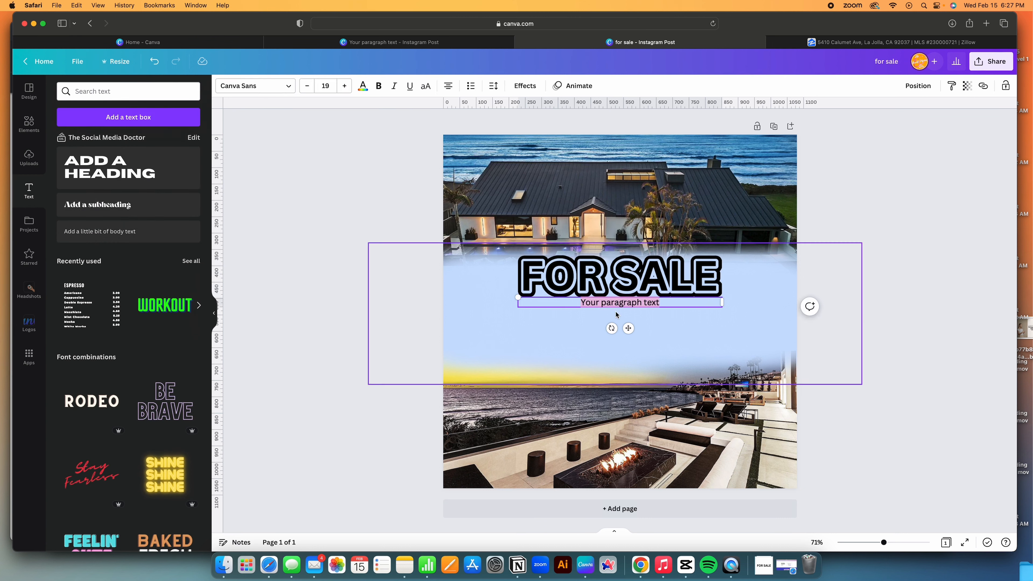
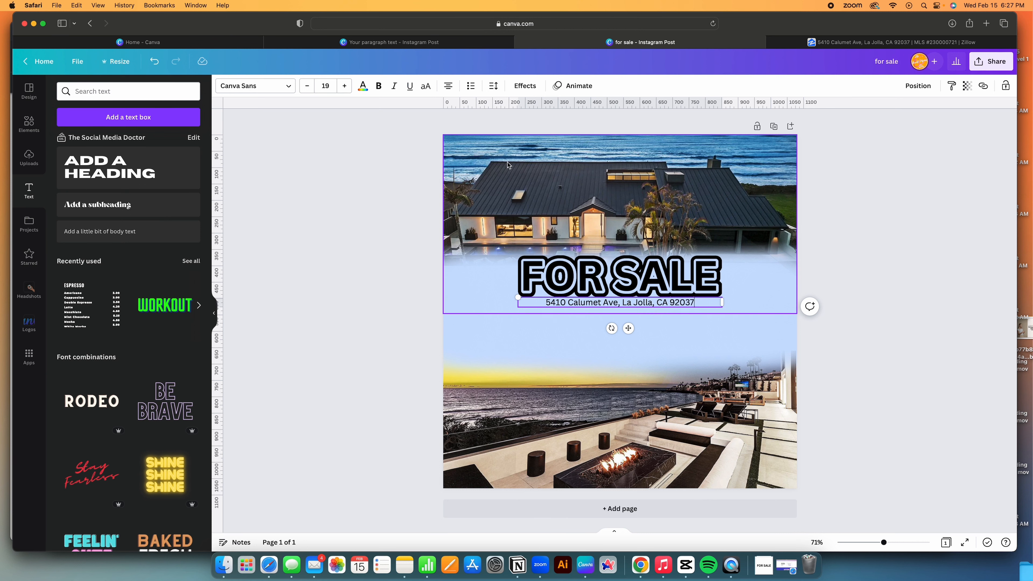
{"action": "left_click", "coordinate": [425, 86]}
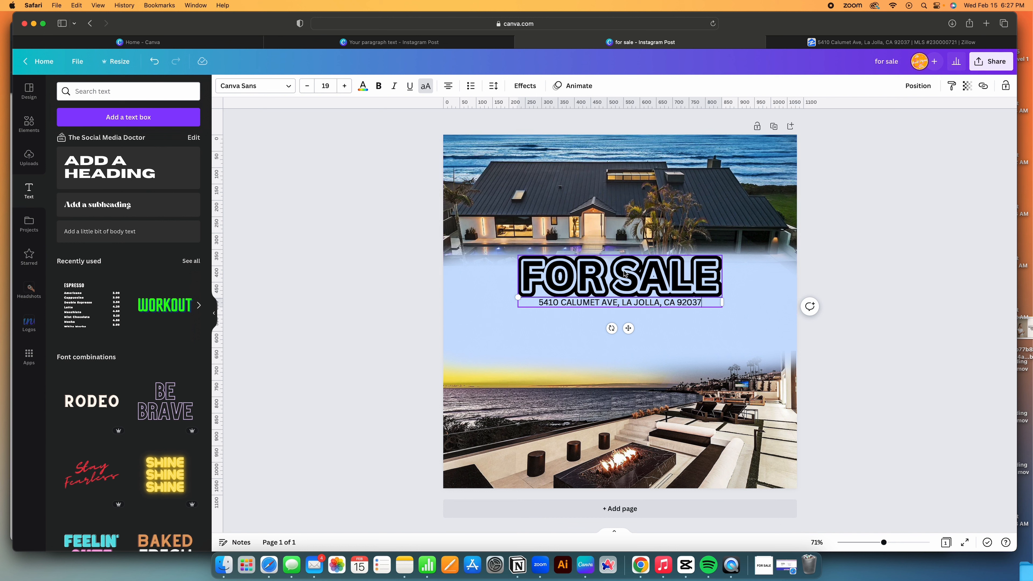
Shrink the address text to size 19 and place it under FOR SALE.
{"action": "mouse_move", "coordinate": [521, 298]}
{"action": "left_mouse_down"}
{"action": "mouse_move", "coordinate": [440, 287]}
{"action": "mouse_move", "coordinate": [559, 302]}
{"action": "mouse_move", "coordinate": [499, 291]}
{"action": "mouse_move", "coordinate": [518, 297]}
{"action": "left_mouse_up"}
{"action": "left_click_drag", "start_coordinate": [629, 328], "coordinate": [624, 332]}
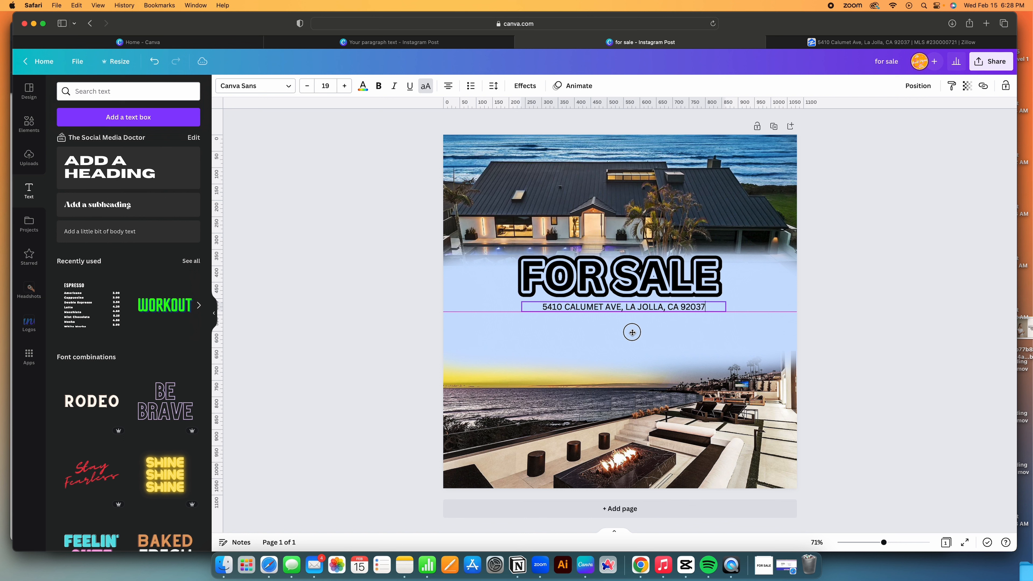
{"action": "left_click_drag", "start_coordinate": [624, 332], "coordinate": [624, 333]}
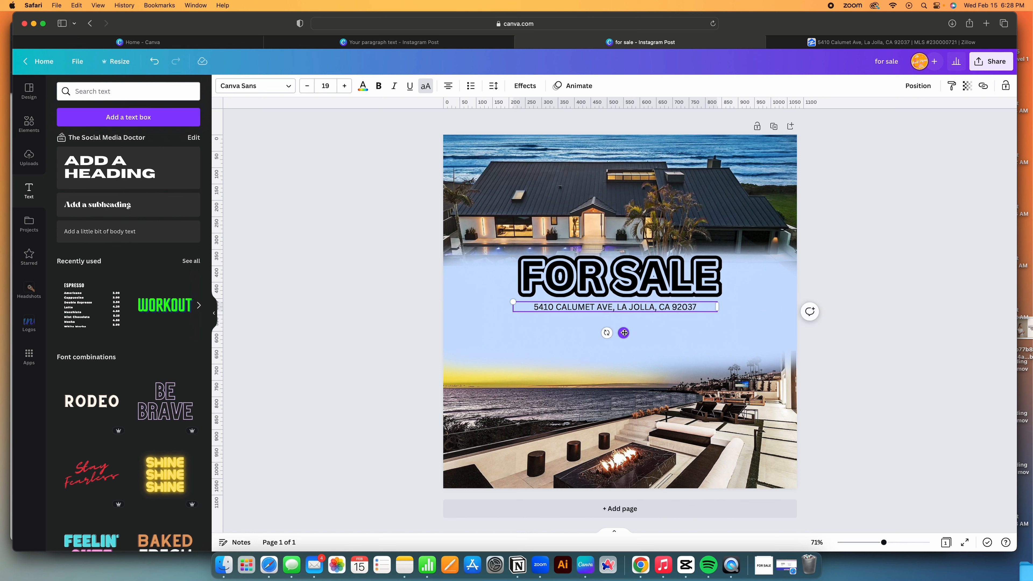
Adjust the address letter spacing and box width so it fits one line, centred under FOR SALE.
{"action": "left_click", "coordinate": [499, 85]}
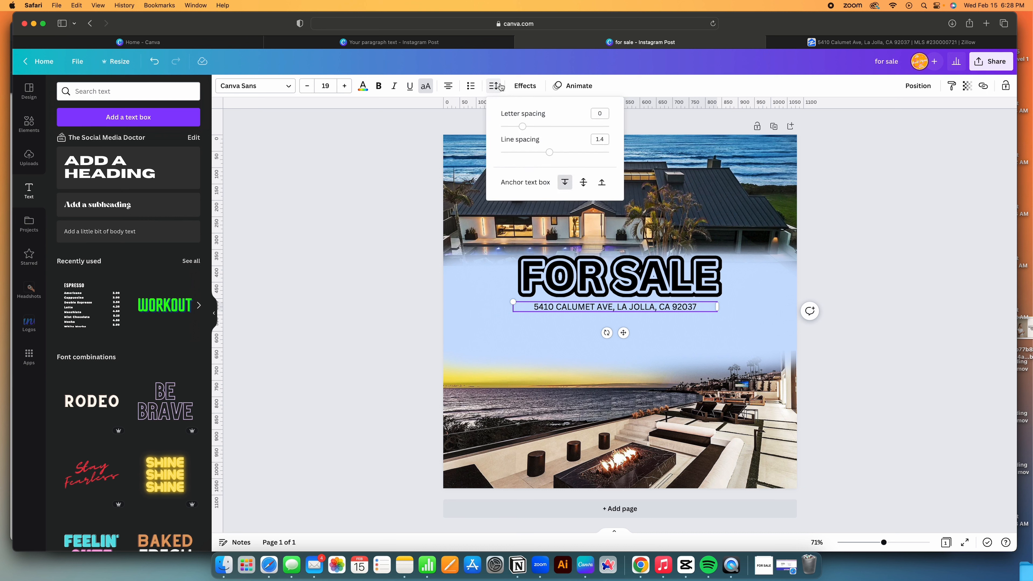
{"action": "left_click_drag", "start_coordinate": [550, 153], "coordinate": [554, 126]}
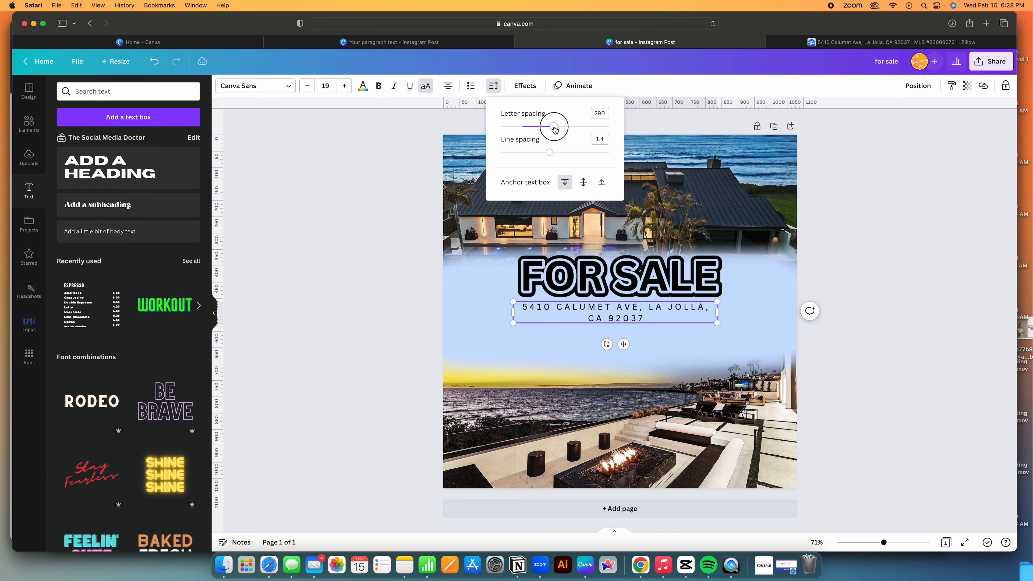
{"action": "left_click_drag", "start_coordinate": [717, 313], "coordinate": [797, 311]}
{"action": "left_click", "coordinate": [493, 86]}
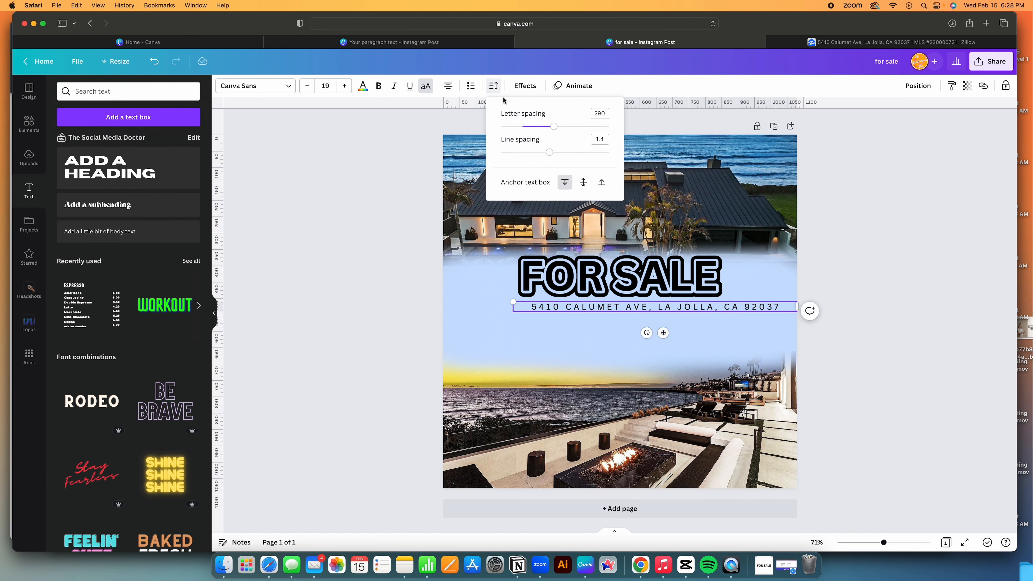
{"action": "left_click_drag", "start_coordinate": [551, 134], "coordinate": [577, 132]}
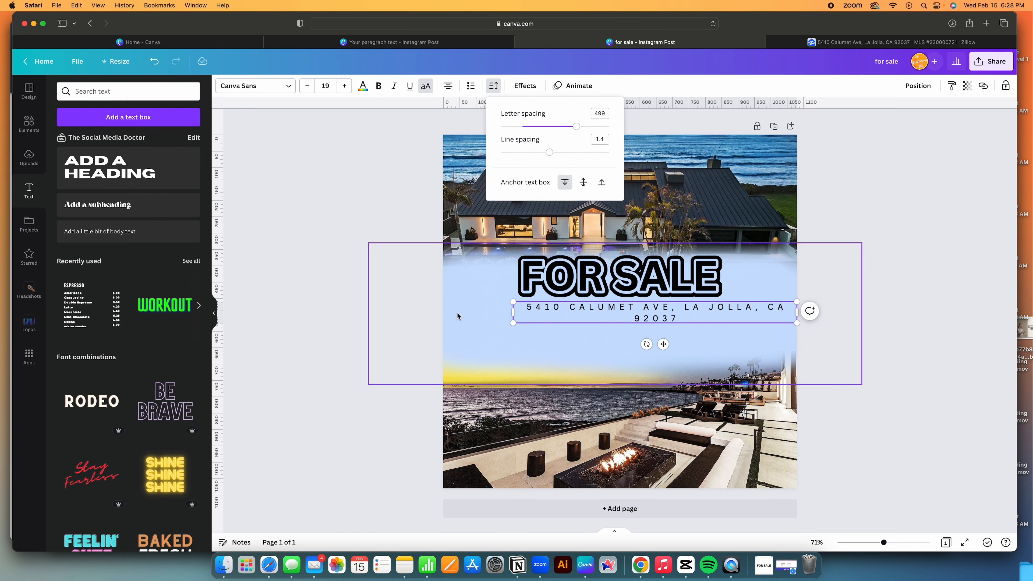
{"action": "mouse_move", "coordinate": [512, 312]}
{"action": "left_mouse_down"}
{"action": "mouse_move", "coordinate": [463, 305]}
{"action": "mouse_move", "coordinate": [496, 305]}
{"action": "left_mouse_up"}
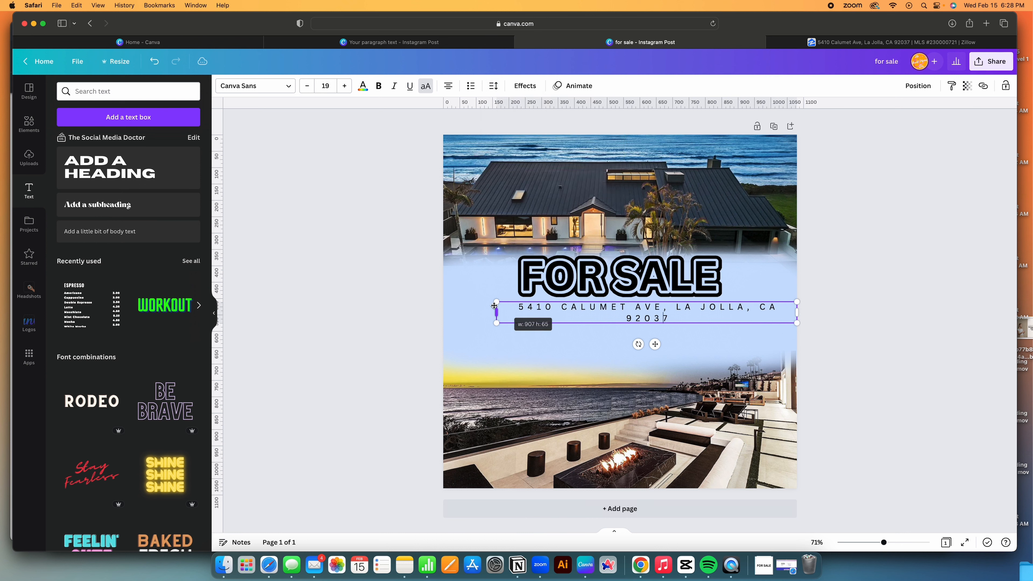
{"action": "left_click", "coordinate": [494, 85]}
{"action": "left_click_drag", "start_coordinate": [563, 129], "coordinate": [548, 124]}
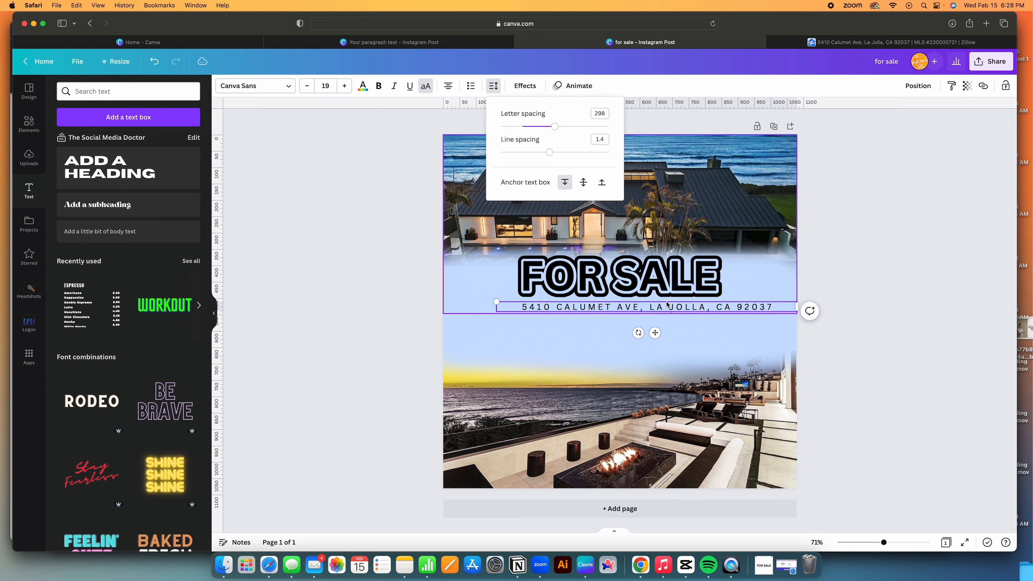
{"action": "left_click_drag", "start_coordinate": [650, 333], "coordinate": [638, 295]}
Make the address text bold.
{"action": "left_click", "coordinate": [626, 319]}
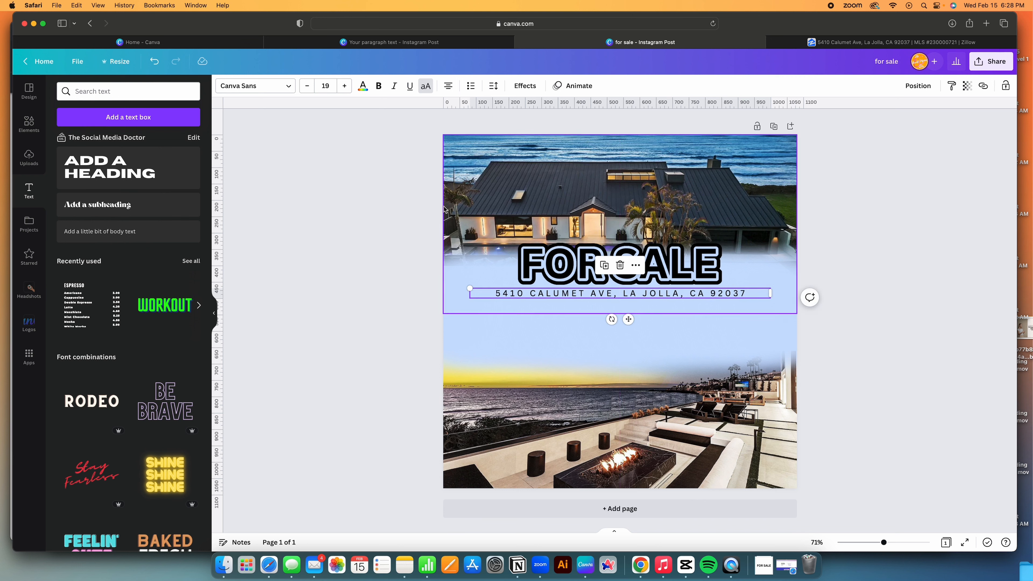
{"action": "left_click", "coordinate": [377, 86]}
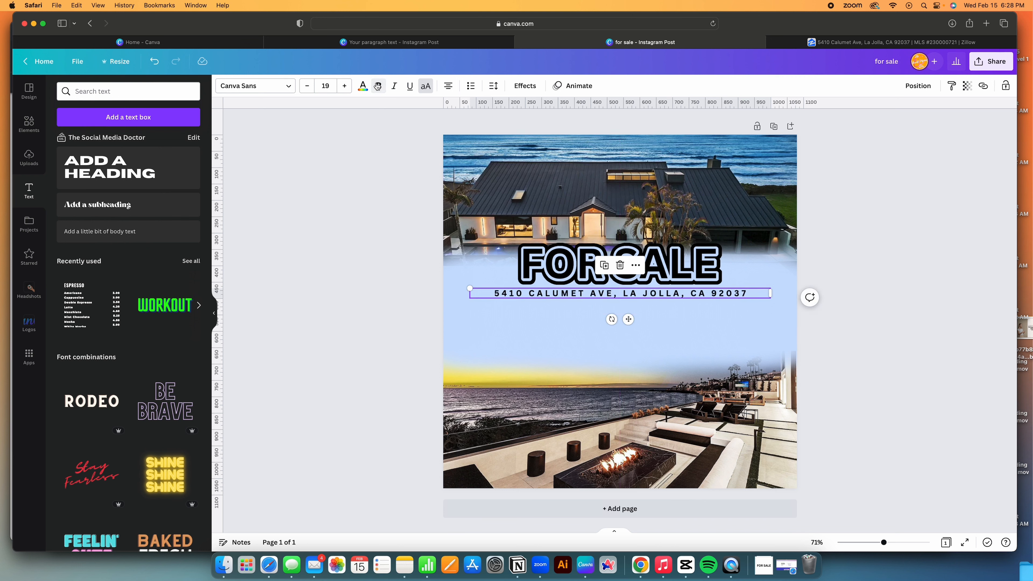
{"action": "left_click", "coordinate": [350, 287]}
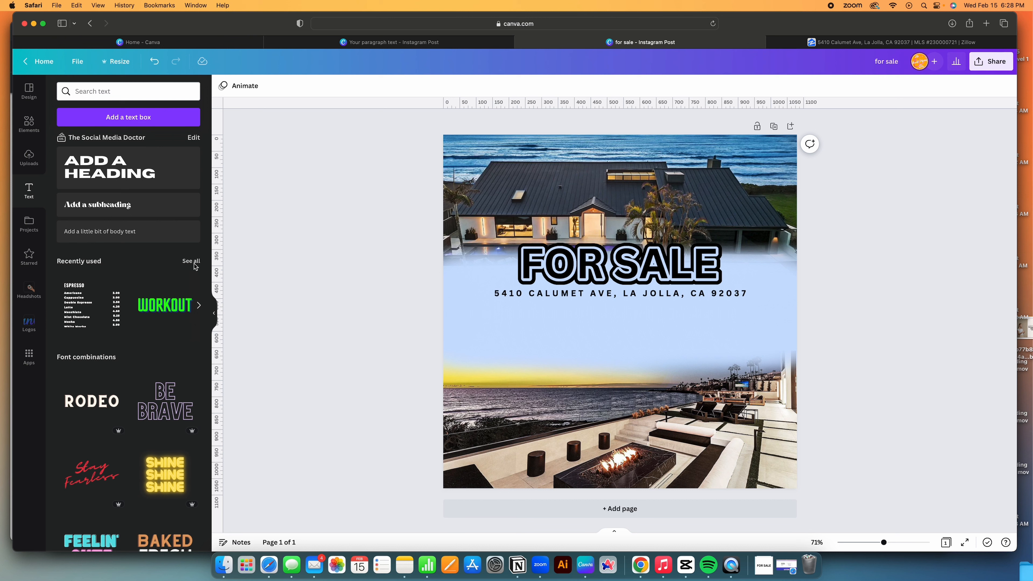
Add a circle photo frame from Elements and resize it to 185 by 185.
{"action": "left_click", "coordinate": [26, 127]}
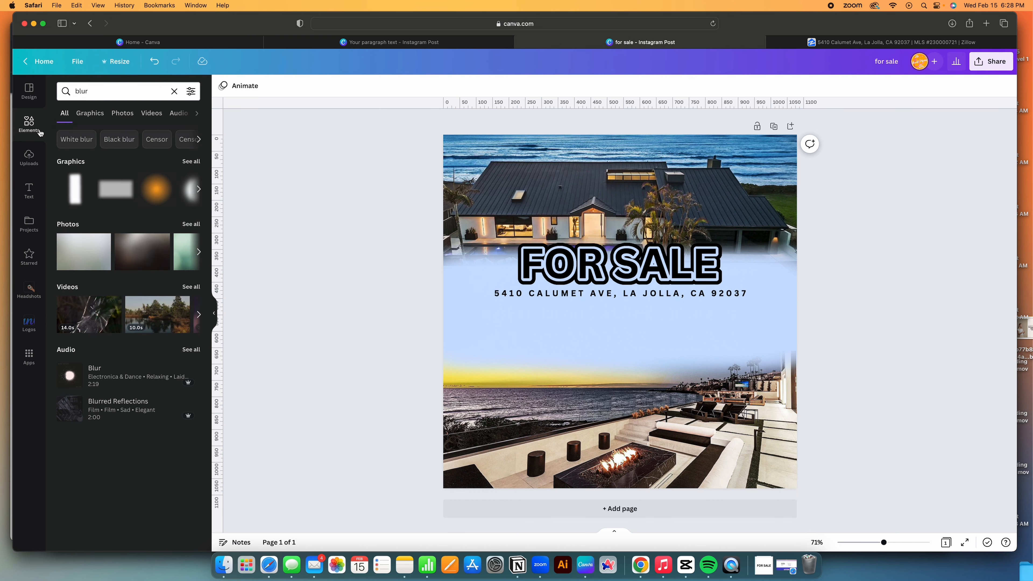
{"action": "left_click", "coordinate": [175, 92]}
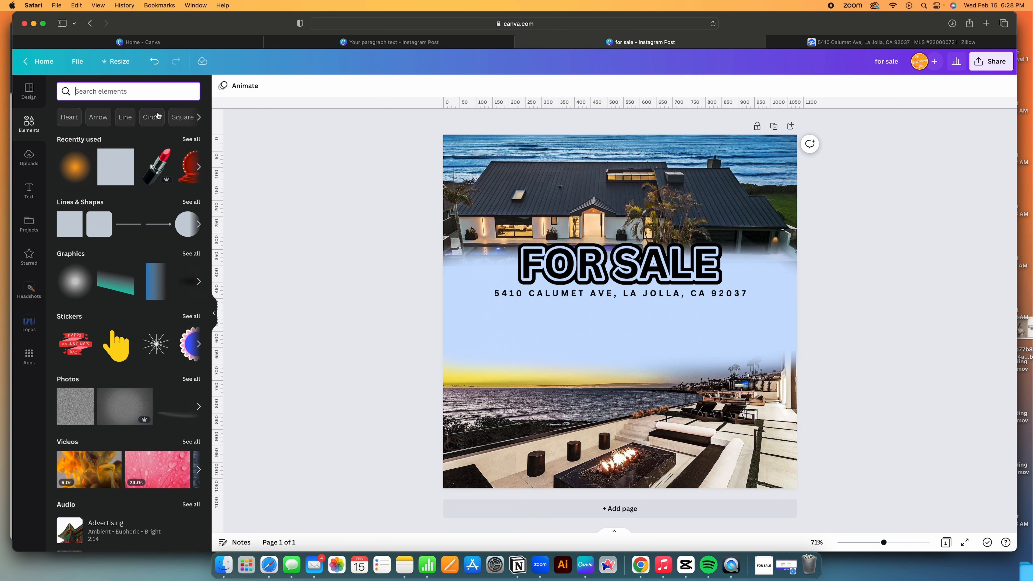
{"action": "scroll", "coordinate": [84, 447], "scroll_direction": "down", "scroll_amount": 6}
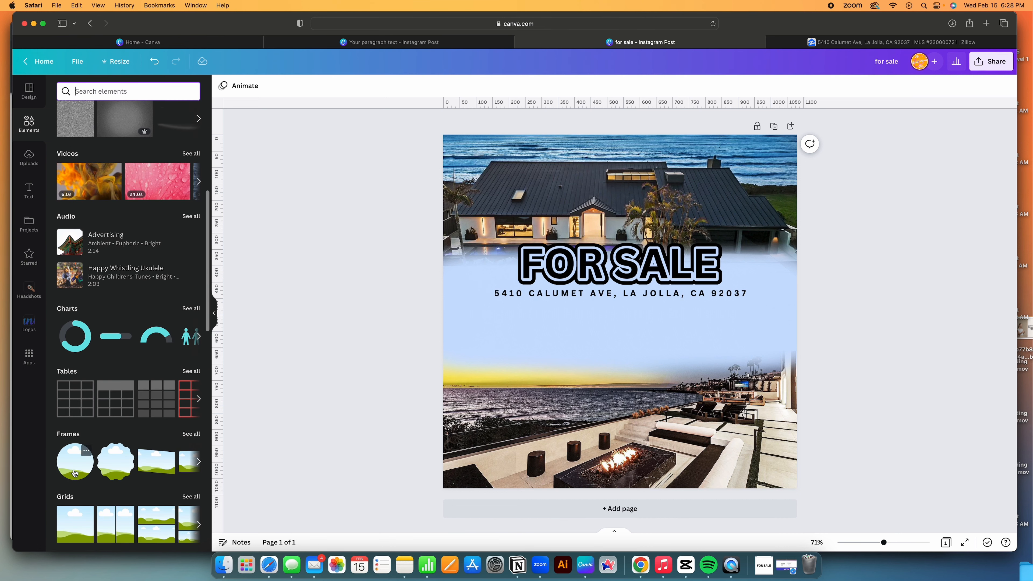
{"action": "left_click", "coordinate": [75, 472]}
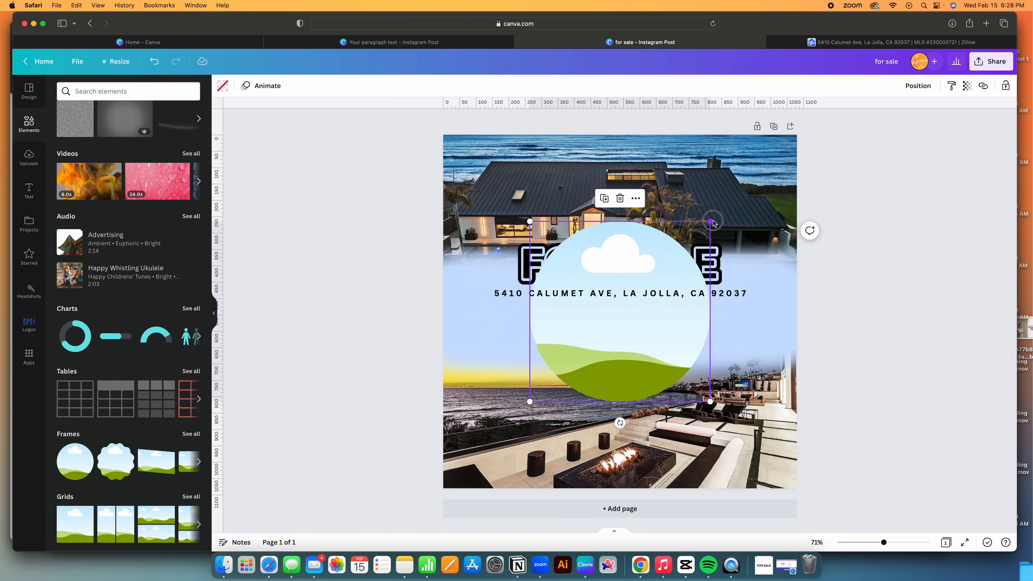
{"action": "left_click_drag", "start_coordinate": [710, 221], "coordinate": [548, 321]}
Make two copies of the circle and space the three frames evenly in a row.
{"action": "left_click_drag", "start_coordinate": [541, 358], "coordinate": [631, 353]}
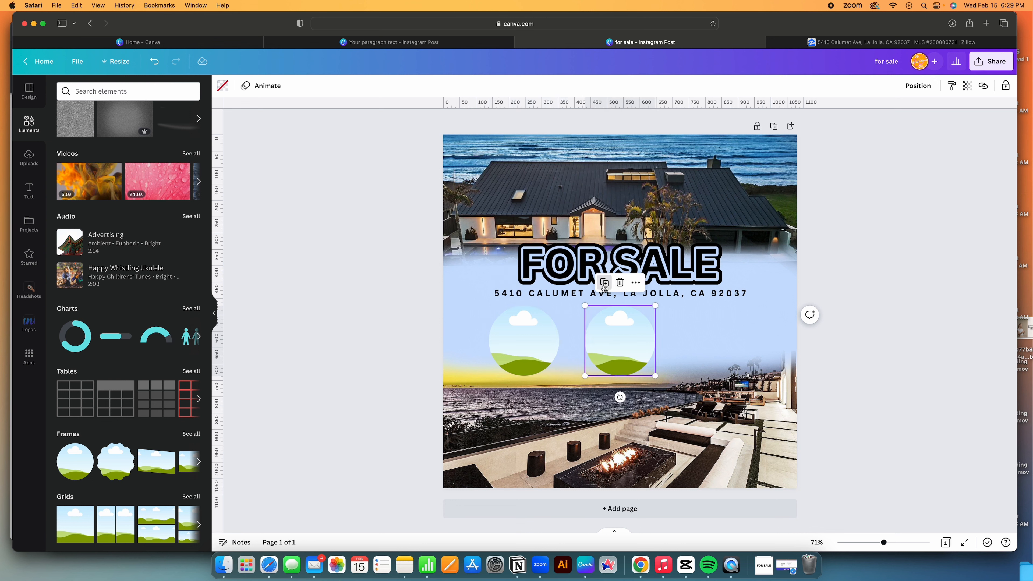
{"action": "left_click", "coordinate": [605, 283]}
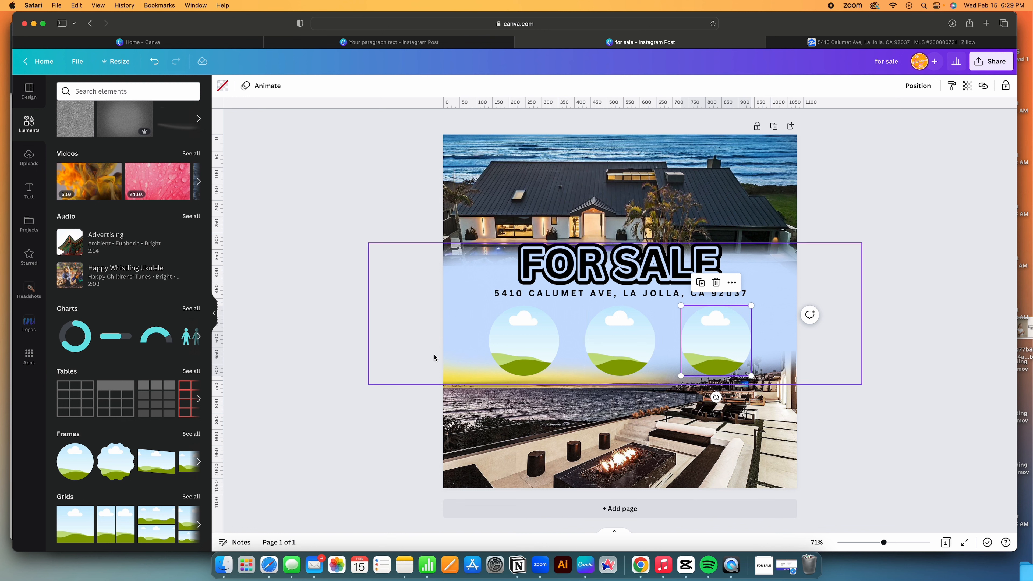
{"action": "left_click", "coordinate": [356, 412]}
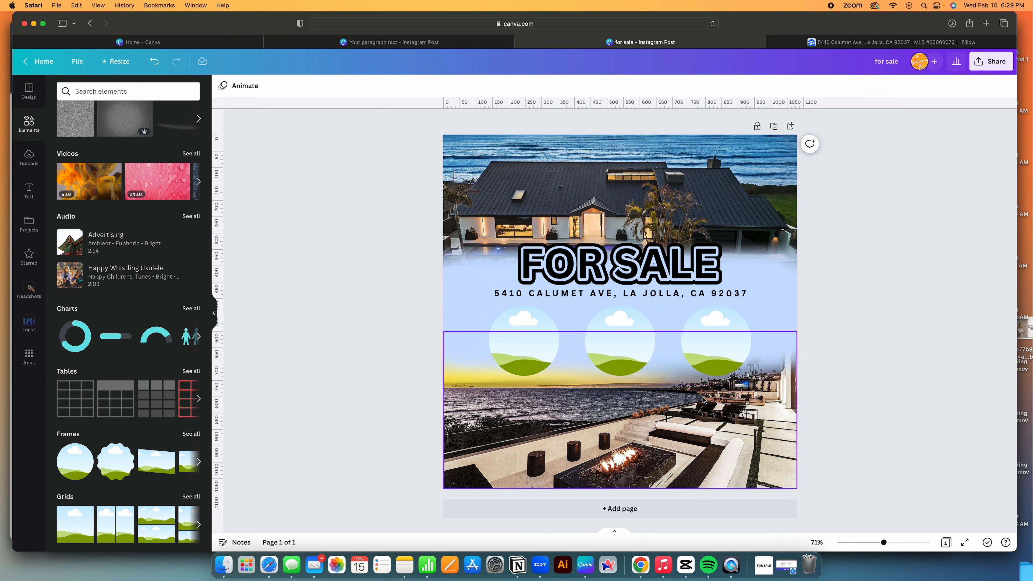
{"action": "left_click", "coordinate": [720, 371]}
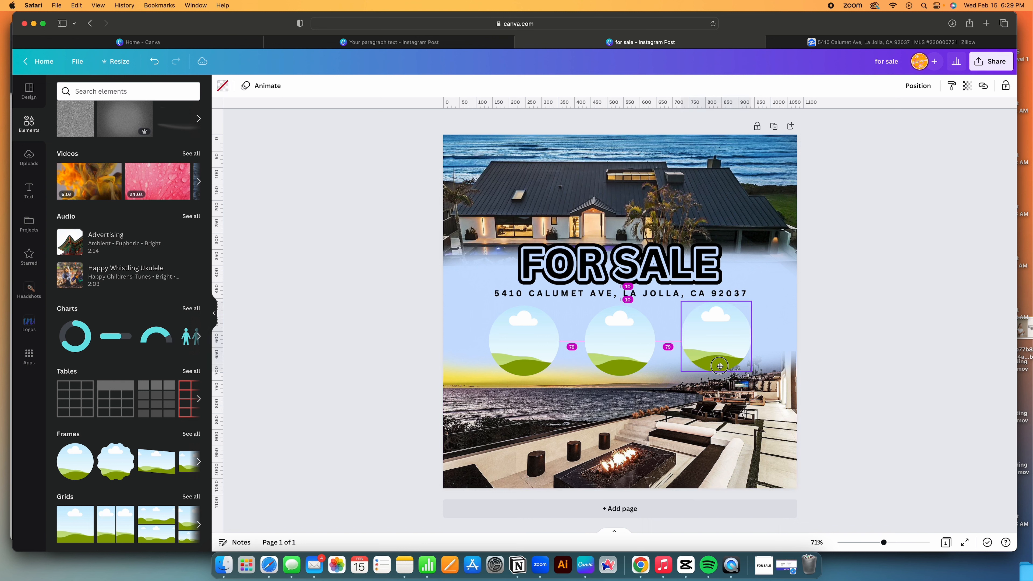
{"action": "mouse_move", "coordinate": [719, 372]}
{"action": "left_mouse_down"}
{"action": "mouse_move", "coordinate": [720, 363]}
{"action": "mouse_move", "coordinate": [722, 374]}
{"action": "left_mouse_up"}
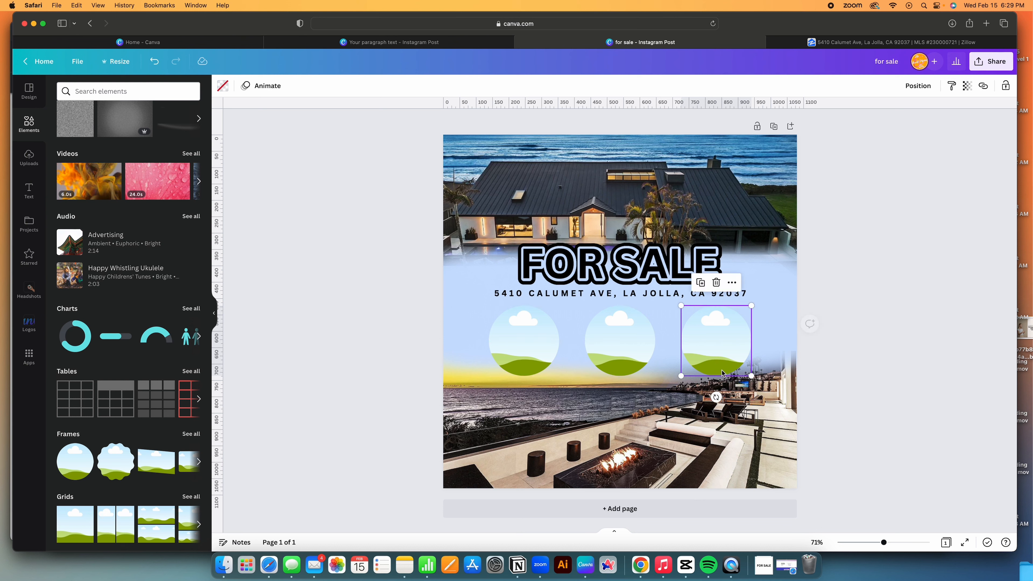
{"action": "left_click", "coordinate": [25, 160]}
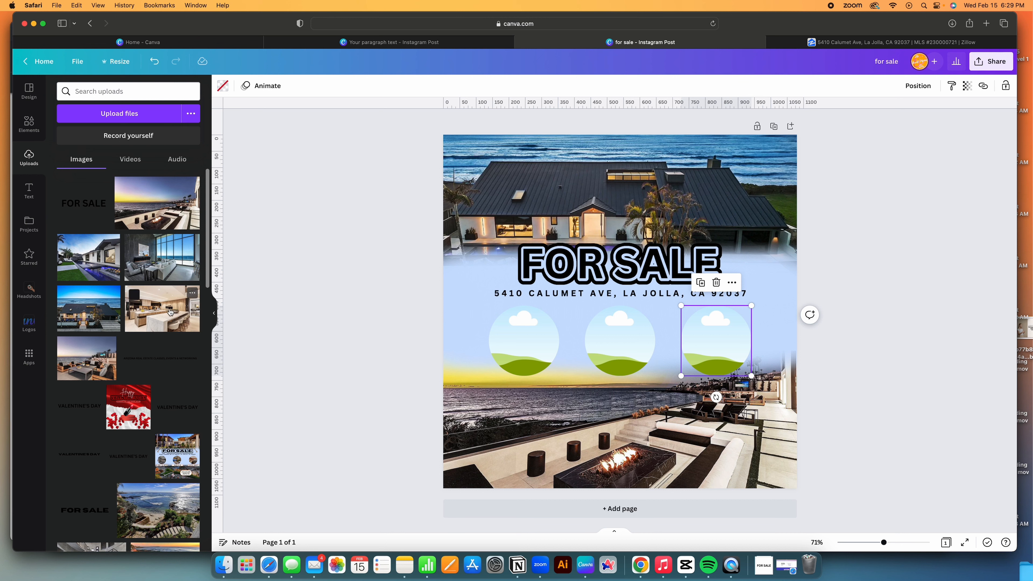
Fill the left, middle and right circles with the living-room, kitchen and pool-house photos.
{"action": "left_click_drag", "start_coordinate": [170, 311], "coordinate": [618, 341]}
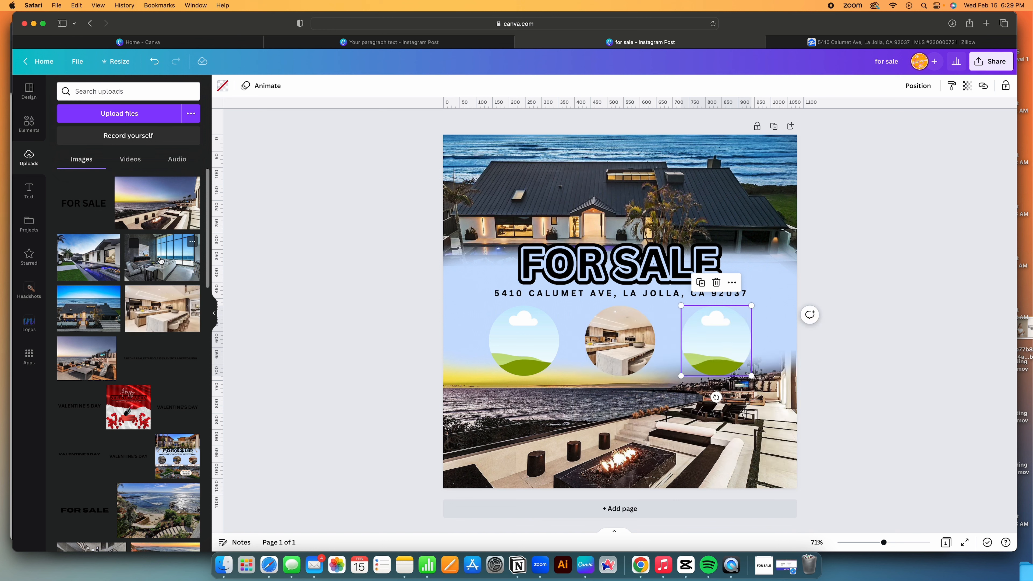
{"action": "left_click_drag", "start_coordinate": [160, 260], "coordinate": [507, 328]}
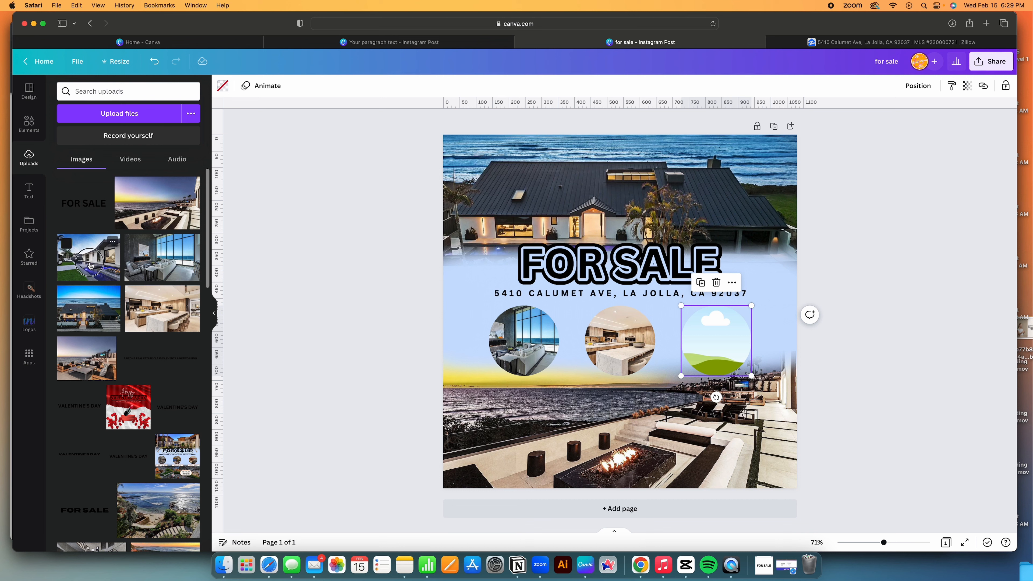
{"action": "left_click_drag", "start_coordinate": [90, 265], "coordinate": [715, 342]}
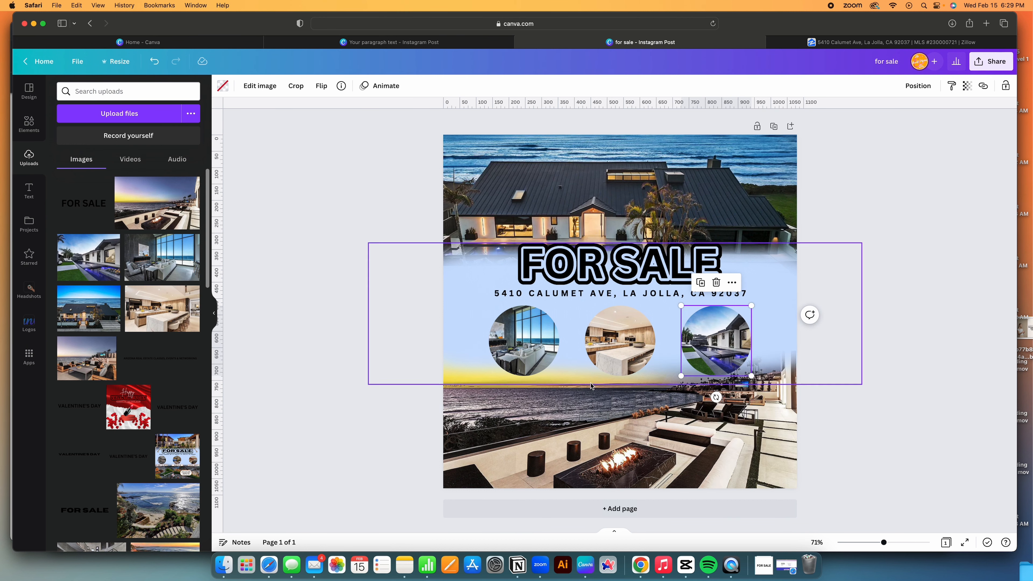
{"action": "left_click", "coordinate": [333, 393]}
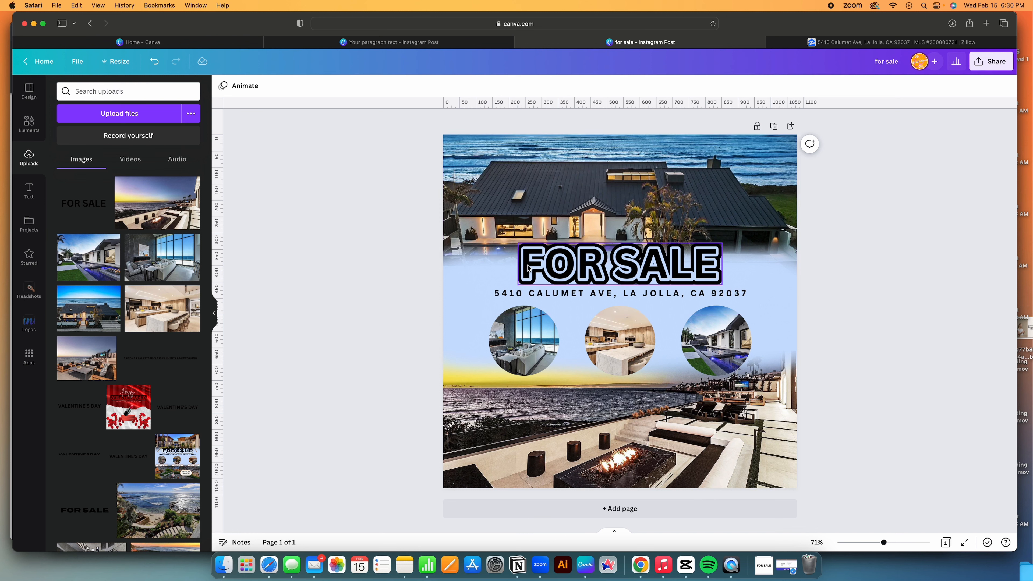
Add a square shape and squash it into a thin bar below the left circle.
{"action": "left_click", "coordinate": [29, 124]}
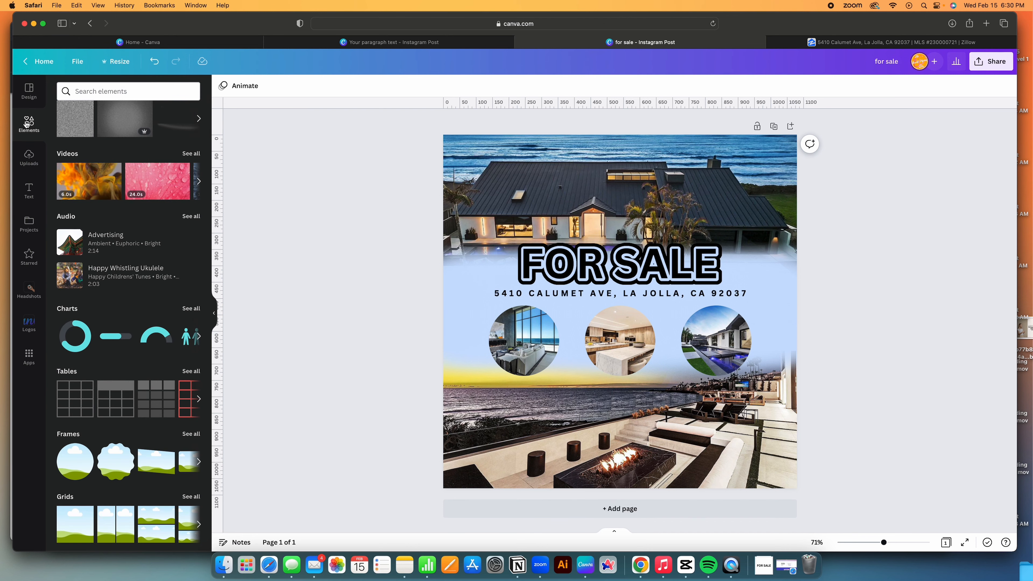
{"action": "scroll", "coordinate": [158, 271], "scroll_direction": "up", "scroll_amount": 7}
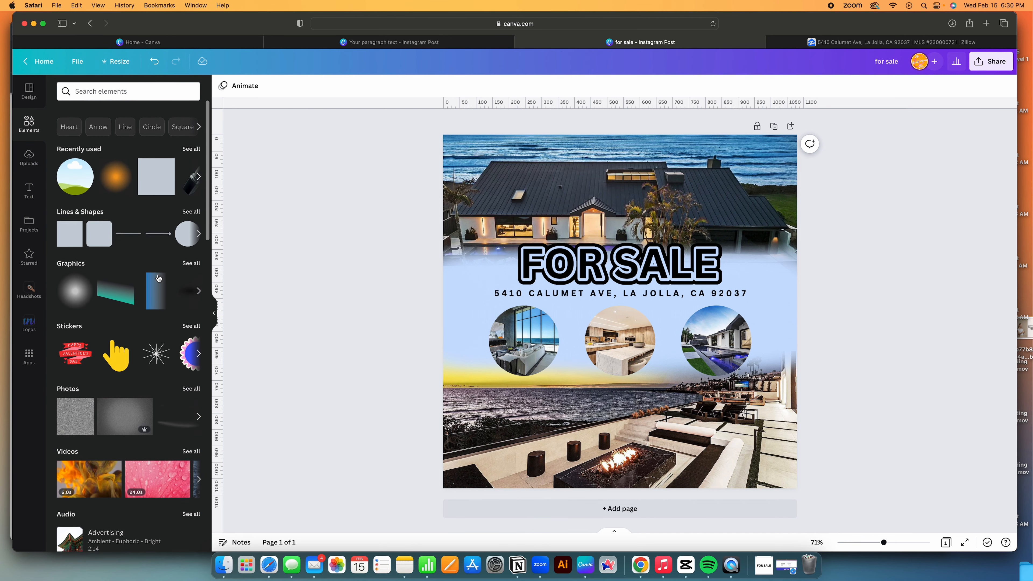
{"action": "left_click", "coordinate": [69, 228]}
{"action": "left_click_drag", "start_coordinate": [620, 255], "coordinate": [621, 351]}
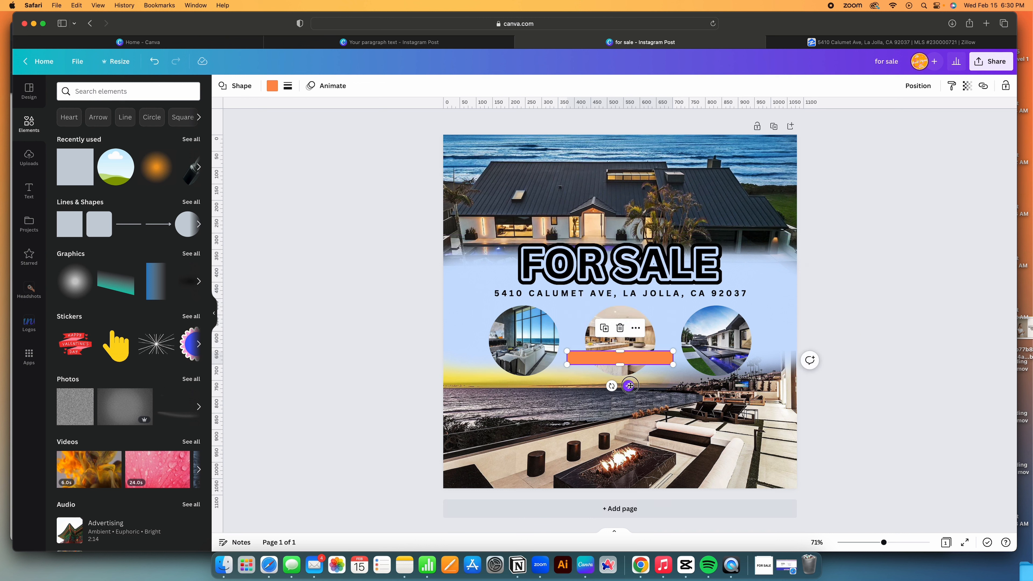
{"action": "left_click_drag", "start_coordinate": [630, 385], "coordinate": [523, 377]}
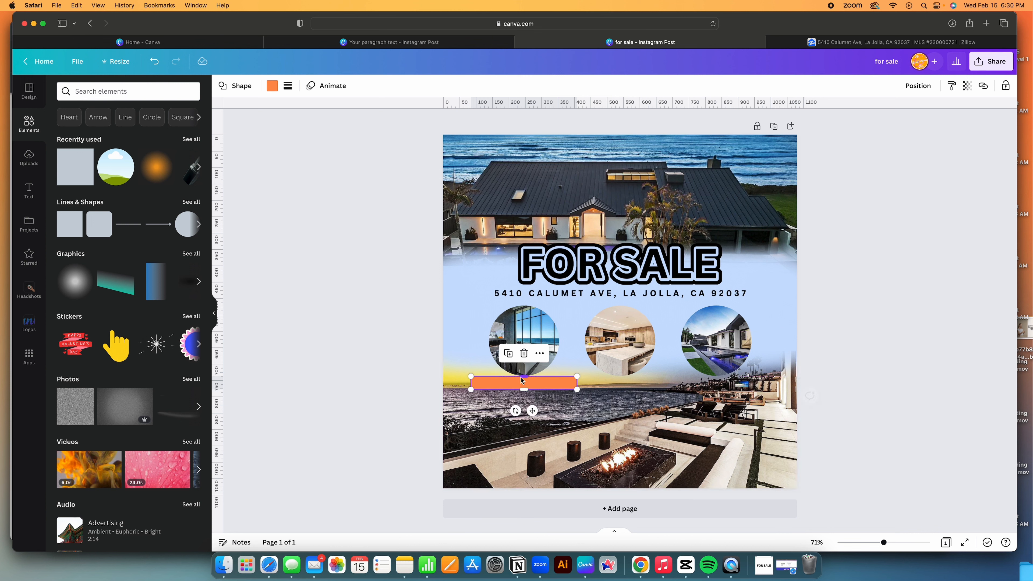
Round the bar's corners to 100 and give it a thin weight-3 outline.
{"action": "left_click", "coordinate": [288, 87]}
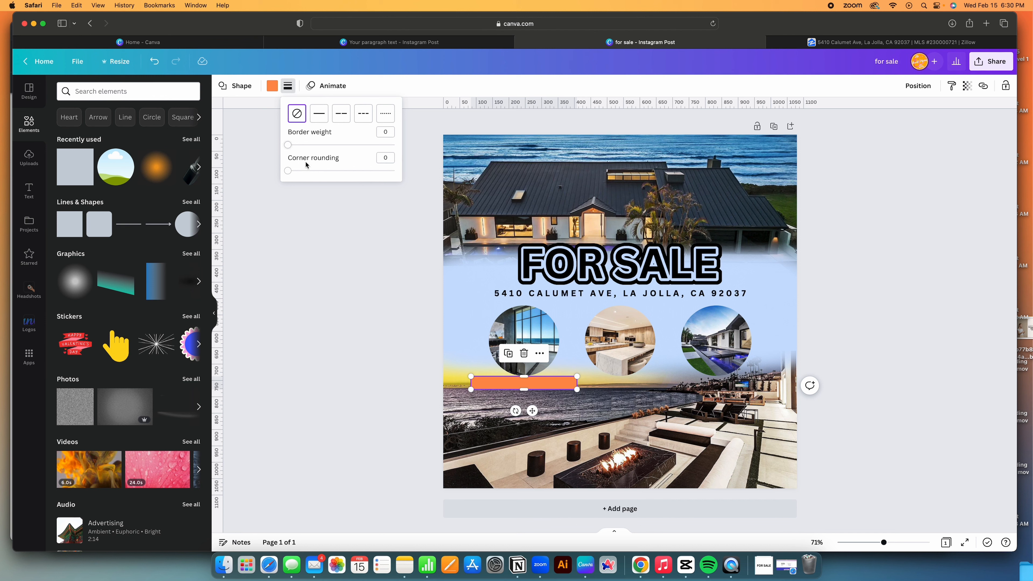
{"action": "left_click_drag", "start_coordinate": [287, 171], "coordinate": [477, 174]}
{"action": "left_click_drag", "start_coordinate": [290, 147], "coordinate": [291, 150]}
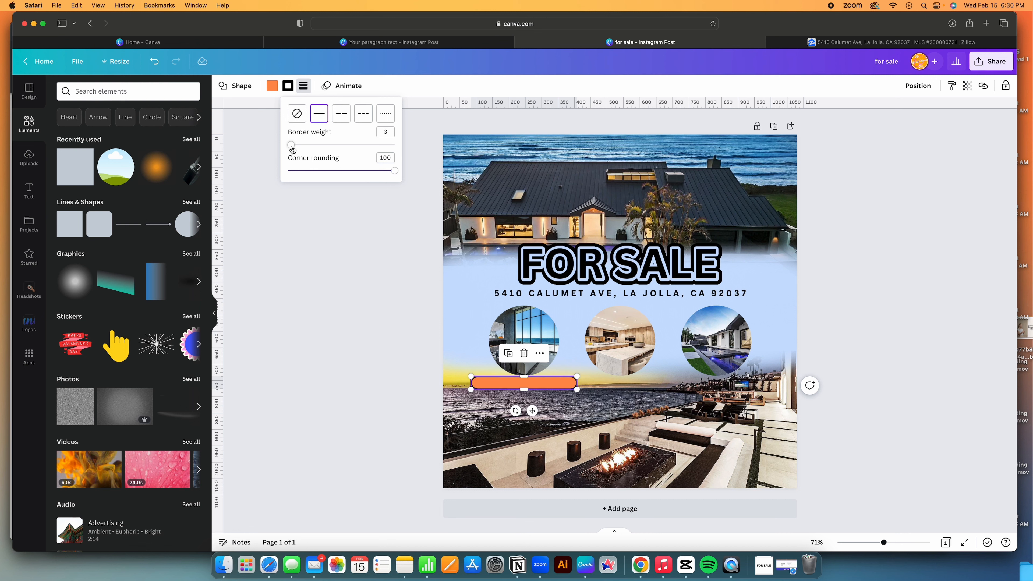
{"action": "left_click", "coordinate": [274, 86]}
Set the pill's fill colour to white.
{"action": "left_click", "coordinate": [276, 88]}
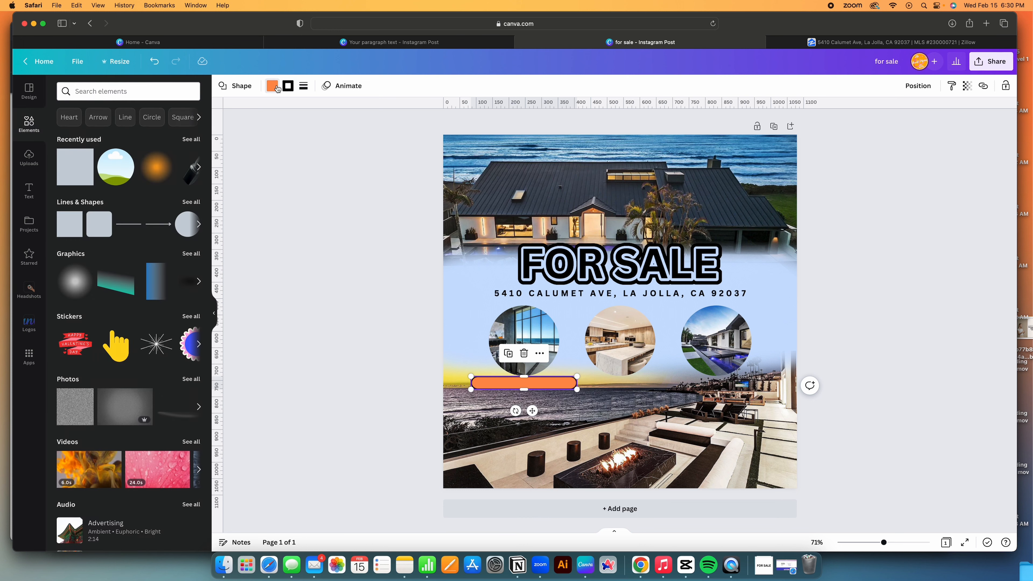
{"action": "left_click", "coordinate": [276, 88]}
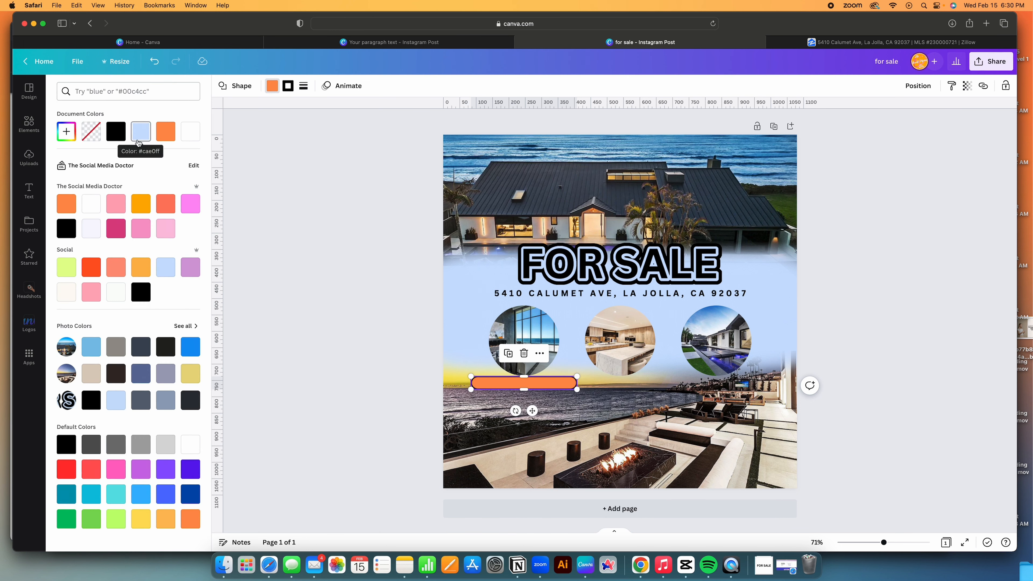
{"action": "left_click", "coordinate": [92, 203]}
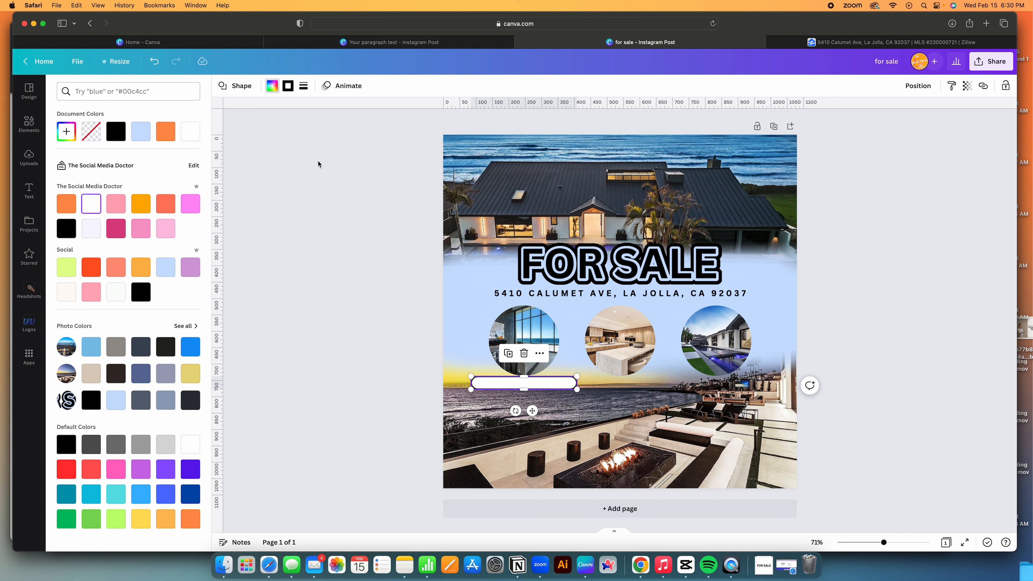
{"action": "left_click", "coordinate": [388, 302]}
Change the pill's outline colour to red-orange.
{"action": "left_click", "coordinate": [533, 383]}
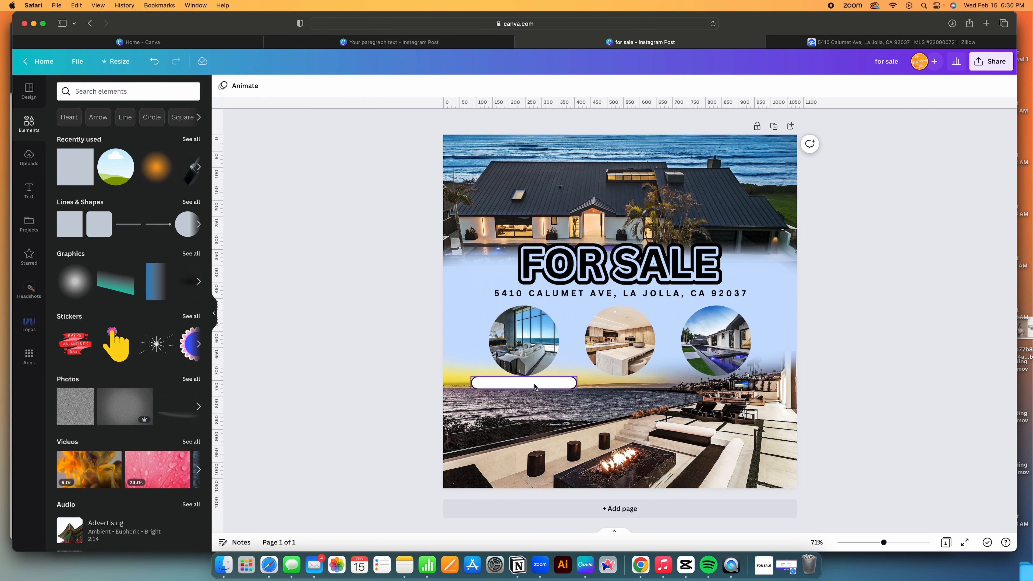
{"action": "left_click", "coordinate": [293, 92]}
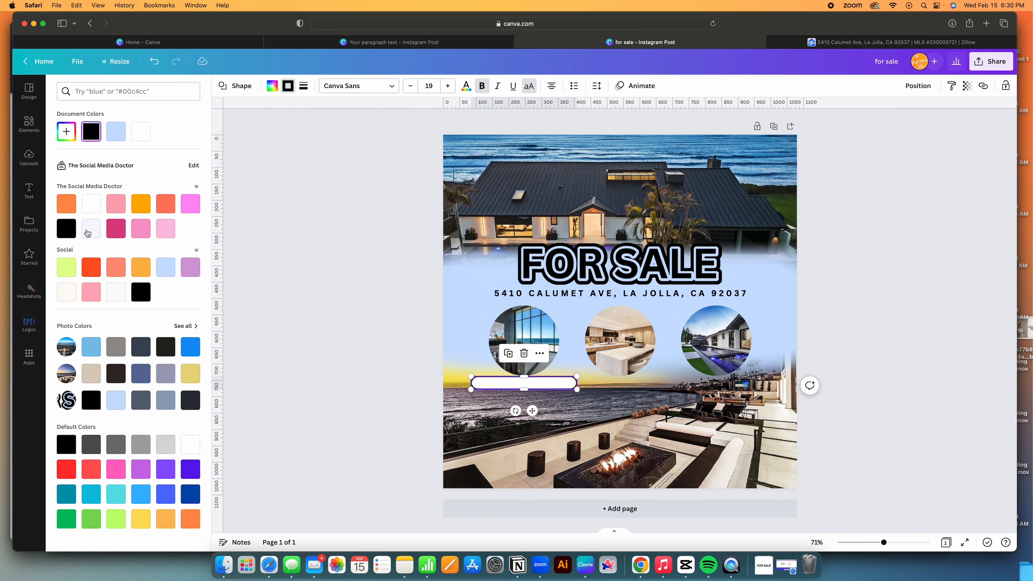
{"action": "left_click", "coordinate": [92, 268]}
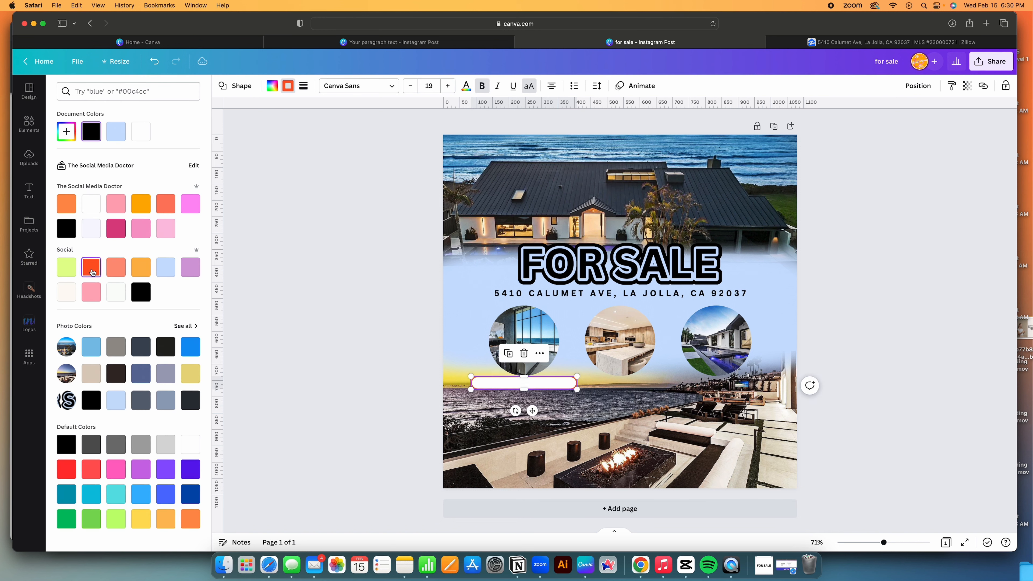
{"action": "left_click", "coordinate": [320, 336]}
Reposition and duplicate the pill, then delete the extra left and right bars.
{"action": "left_click", "coordinate": [551, 387]}
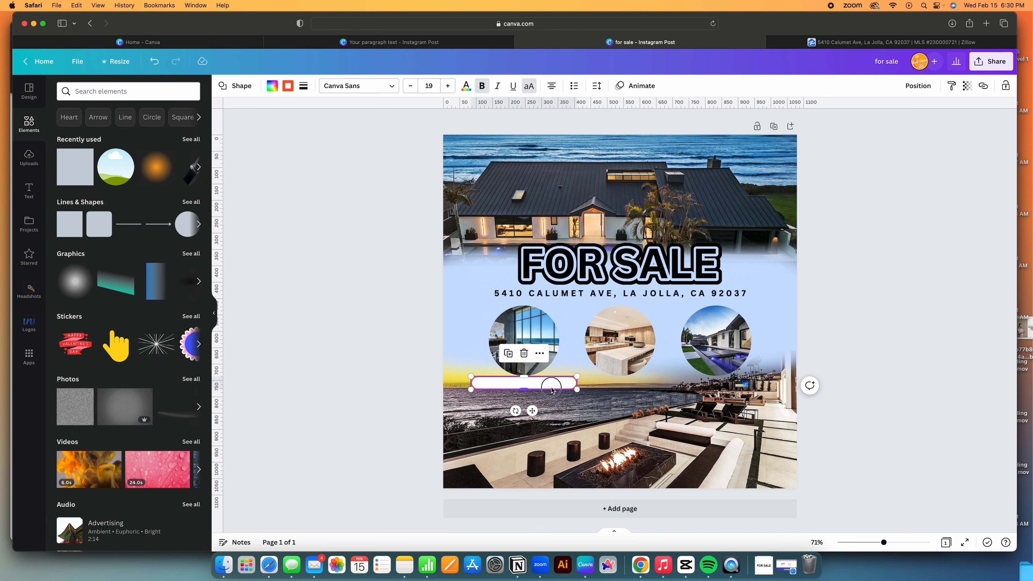
{"action": "left_click_drag", "start_coordinate": [552, 389], "coordinate": [706, 382]}
{"action": "left_click", "coordinate": [510, 354]}
{"action": "left_click", "coordinate": [604, 354]}
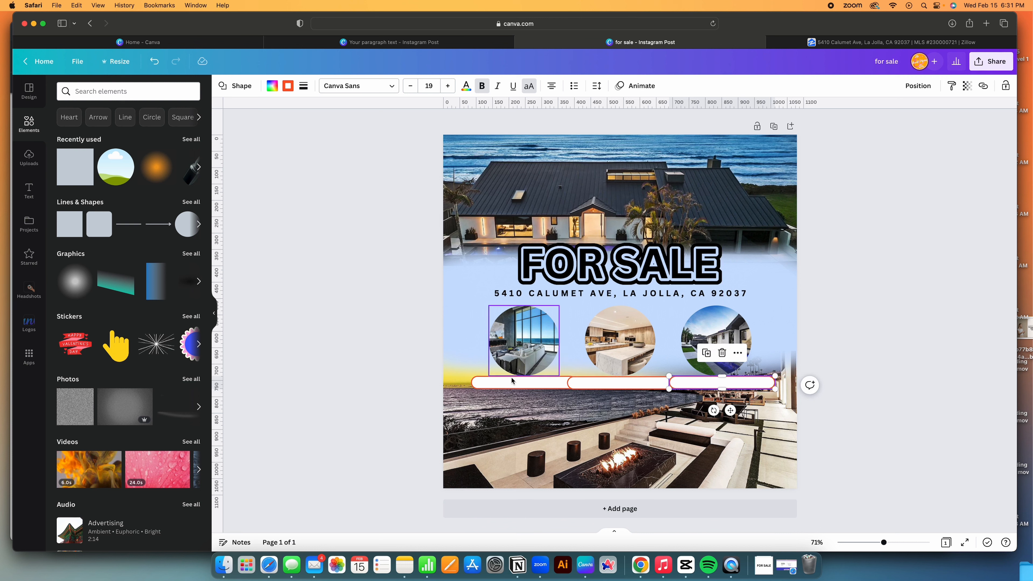
{"action": "left_click", "coordinate": [561, 383]}
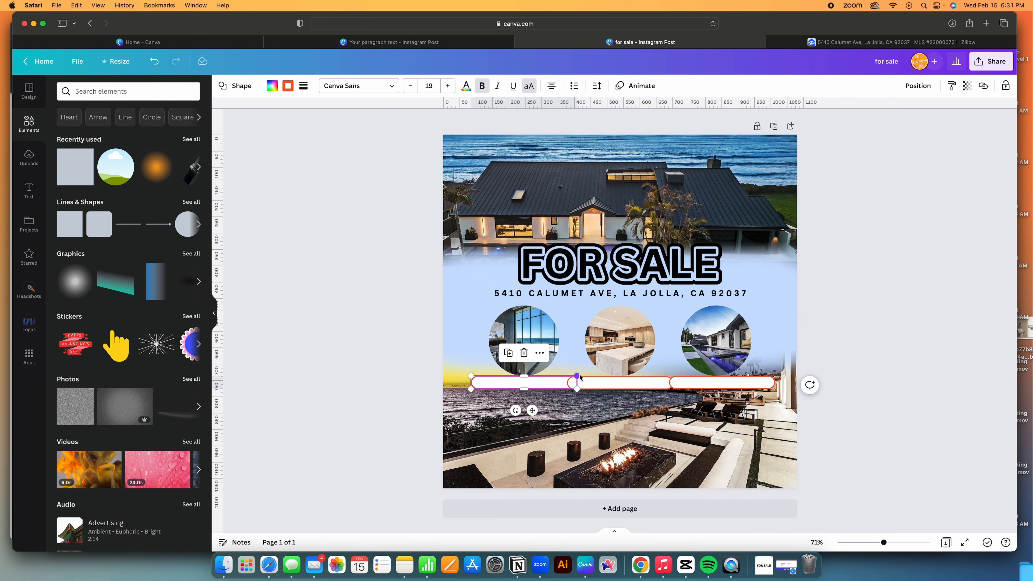
{"action": "key", "text": "Delete"}
{"action": "left_click", "coordinate": [692, 382]}
{"action": "key", "text": "Delete"}
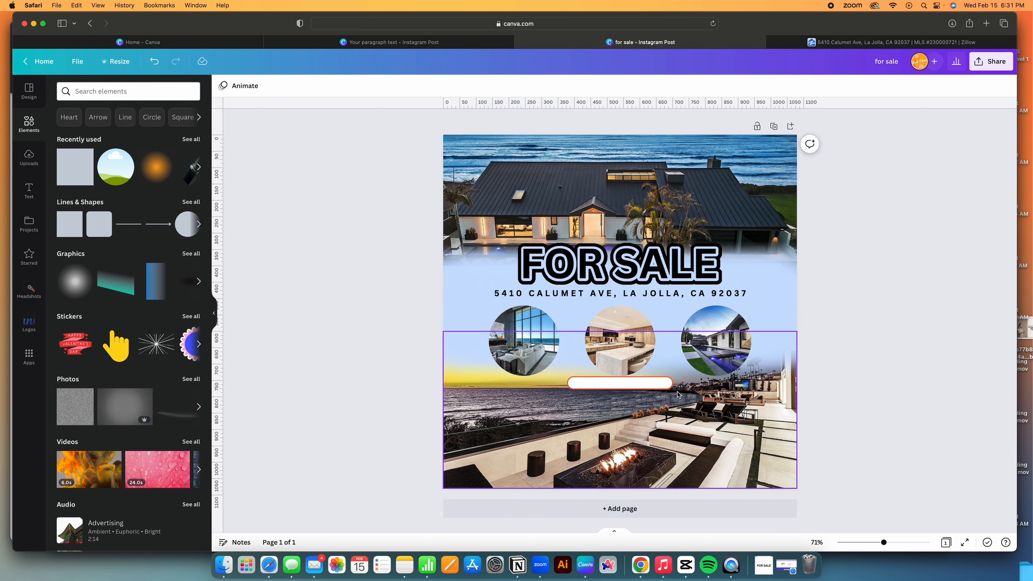
Narrow the remaining bar to 269 wide, centre it, and duplicate it into three pills under the circles.
{"action": "left_click", "coordinate": [666, 384]}
{"action": "left_click_drag", "start_coordinate": [672, 383], "coordinate": [660, 380]}
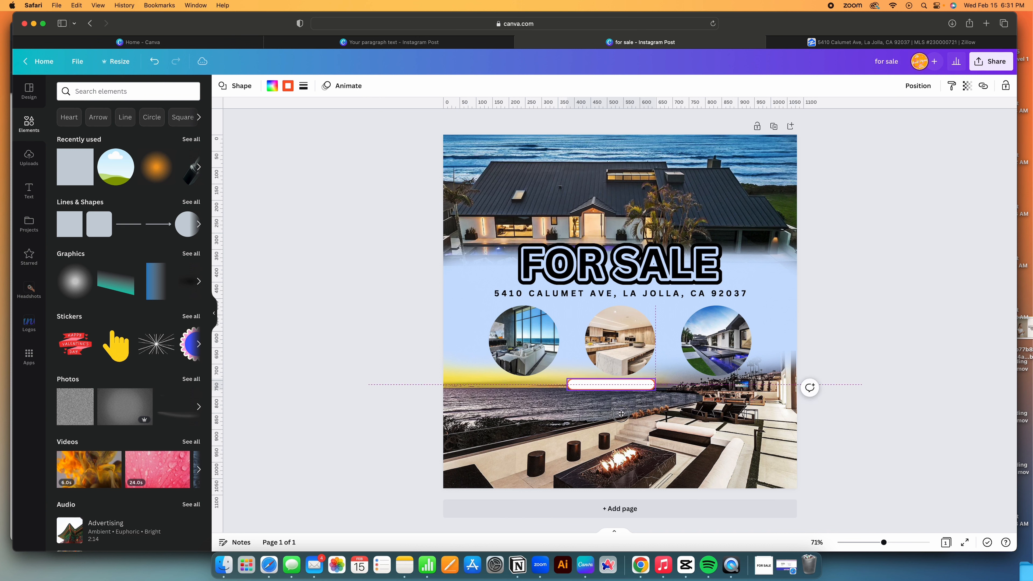
{"action": "left_click_drag", "start_coordinate": [621, 413], "coordinate": [531, 414]}
{"action": "left_click", "coordinate": [603, 356]}
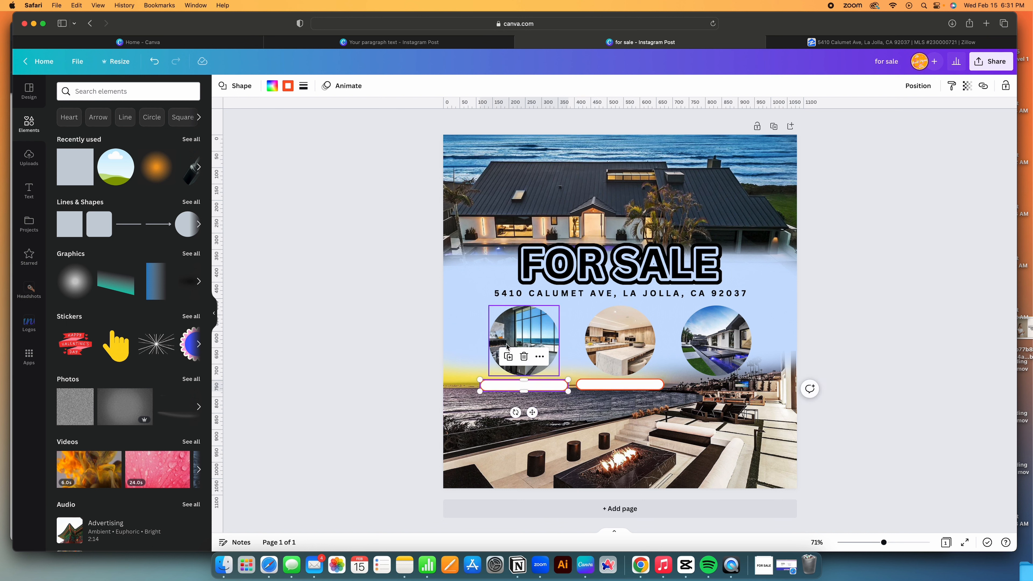
{"action": "left_click", "coordinate": [507, 358]}
{"action": "left_click_drag", "start_coordinate": [436, 413], "coordinate": [730, 410]}
{"action": "left_click", "coordinate": [934, 364]}
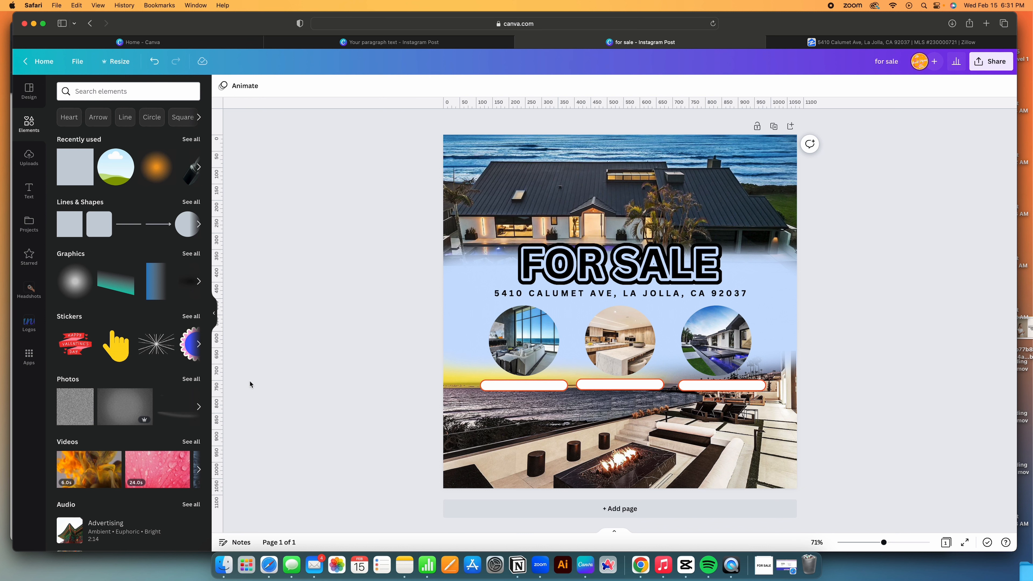
Add a new paragraph text box and move it onto the pills row.
{"action": "left_click", "coordinate": [29, 190]}
{"action": "left_click", "coordinate": [144, 117]}
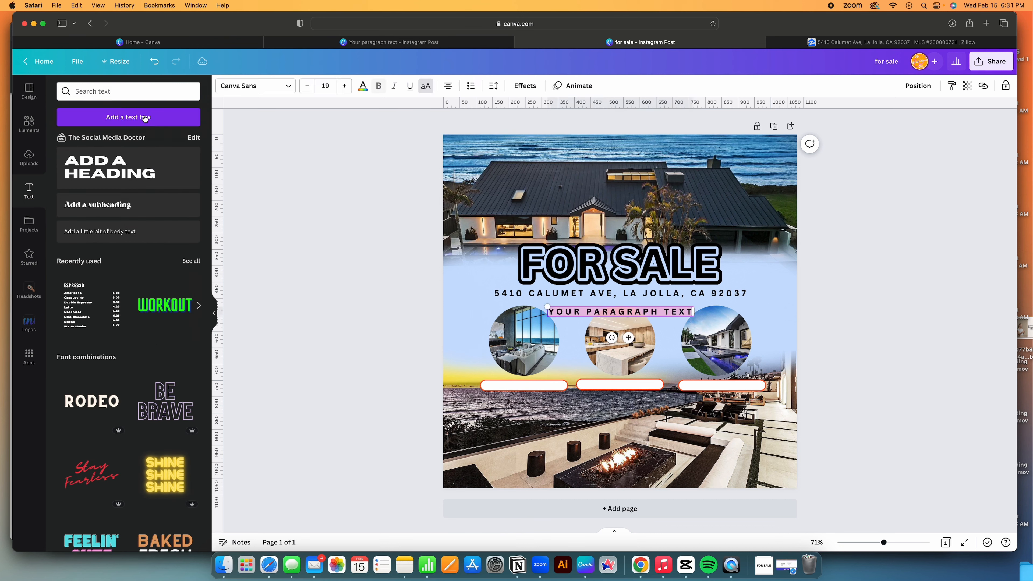
{"action": "left_click_drag", "start_coordinate": [628, 337], "coordinate": [560, 415]}
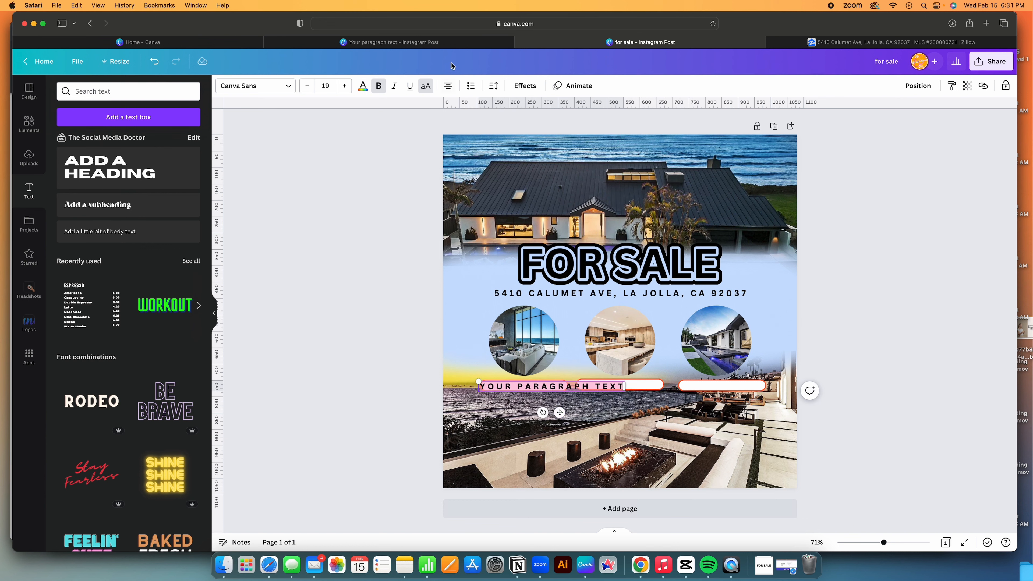
Make the text bold with -87 letter spacing, placed inside the left pill.
{"action": "left_click", "coordinate": [379, 87]}
{"action": "left_click", "coordinate": [494, 86]}
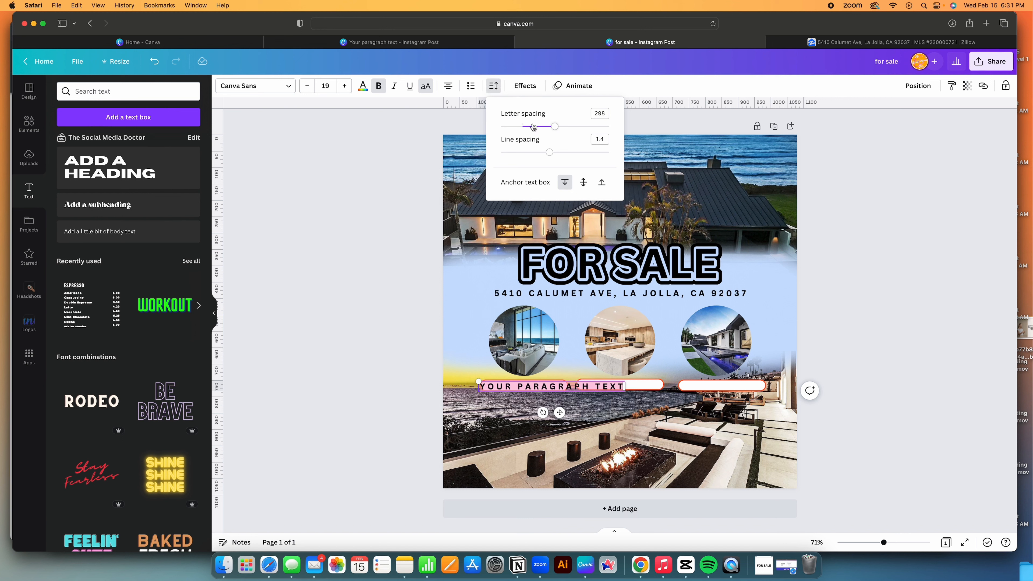
{"action": "left_click_drag", "start_coordinate": [533, 127], "coordinate": [514, 128]}
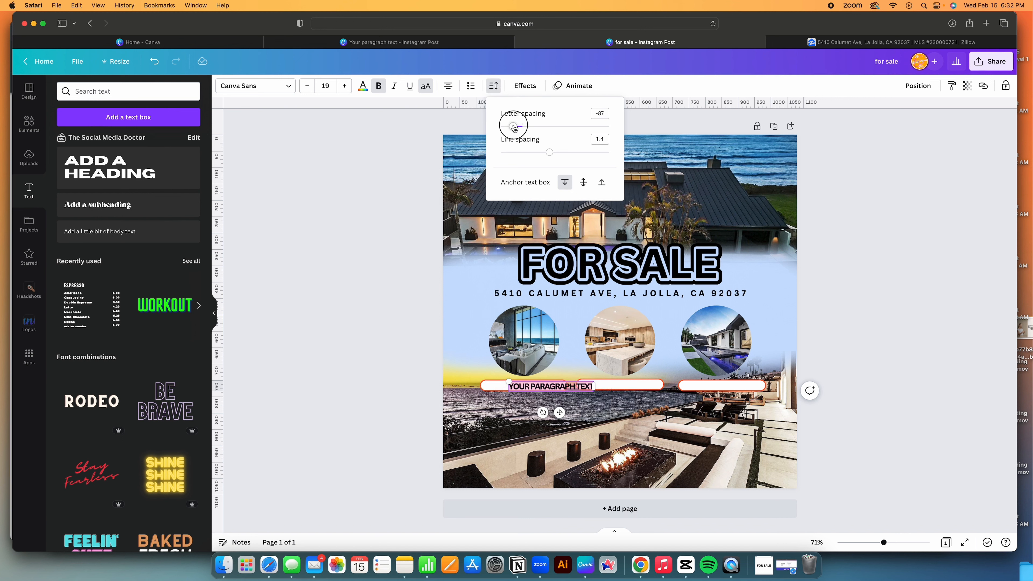
{"action": "left_click_drag", "start_coordinate": [560, 412], "coordinate": [537, 414]}
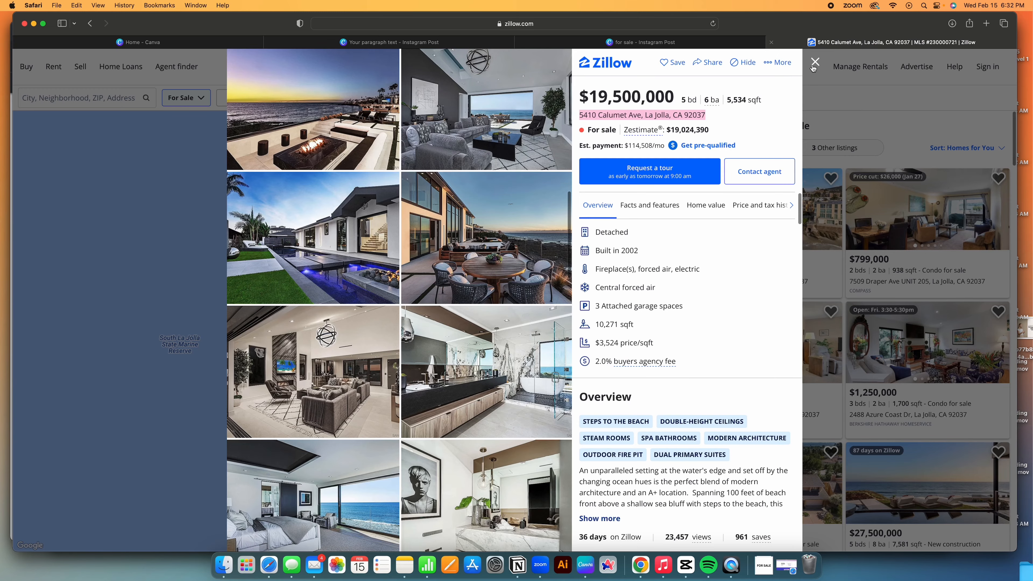
{"action": "left_click", "coordinate": [824, 43]}
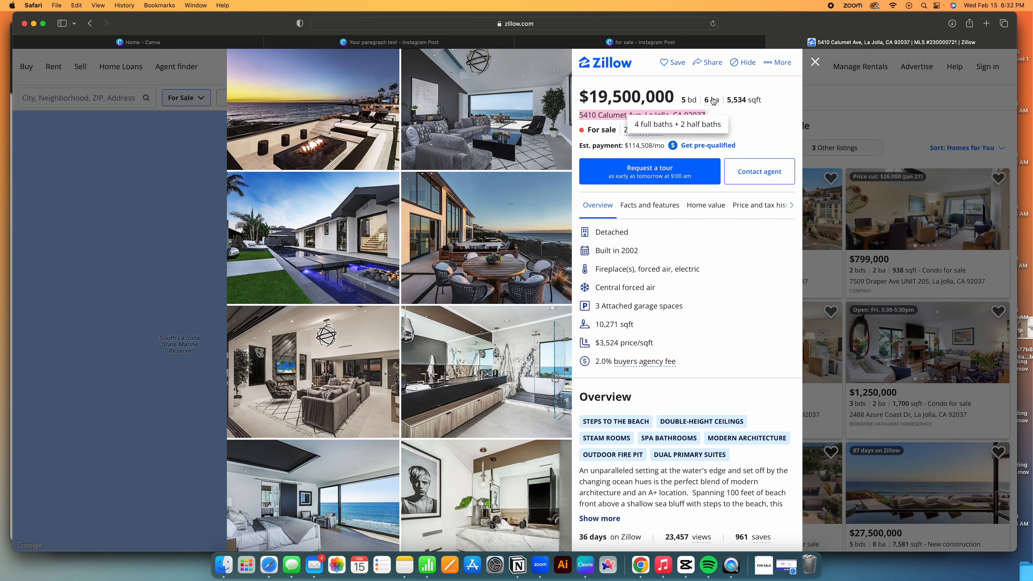
{"action": "left_click", "coordinate": [708, 43]}
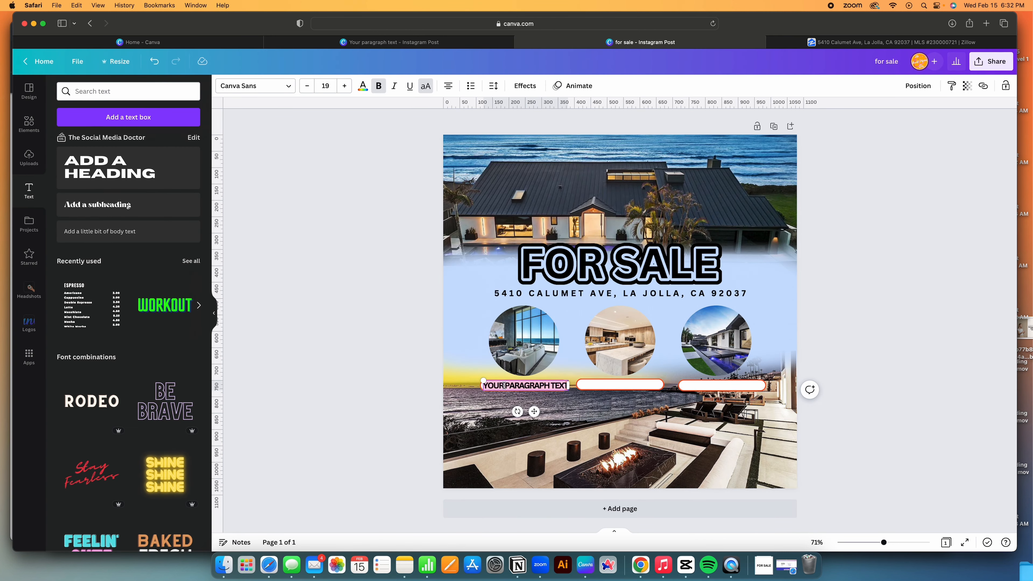
Enter 5BD|6BTH in the first pill with wider letter spacing.
{"action": "type", "text": "5"}
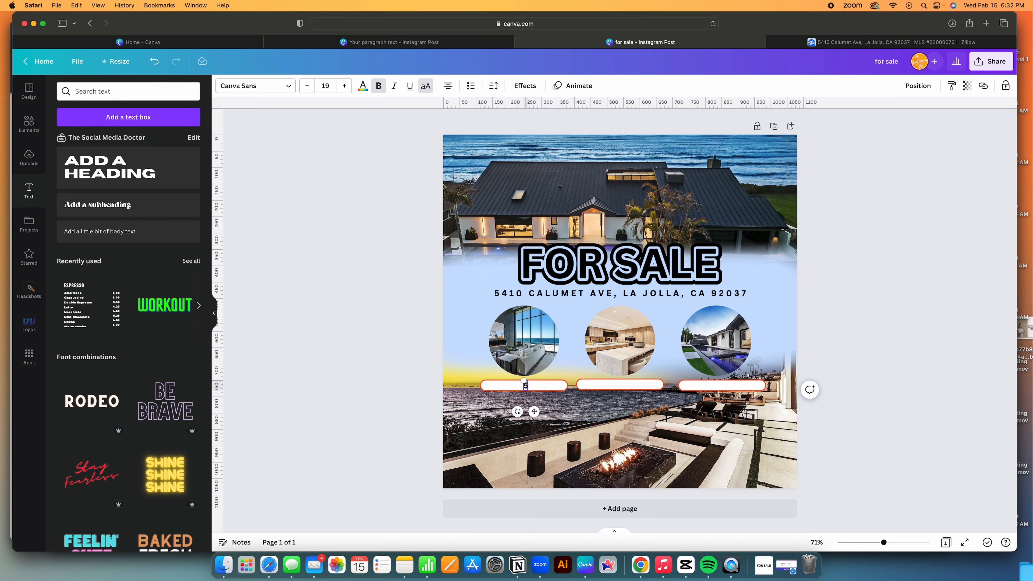
{"action": "type", "text": "BD|"}
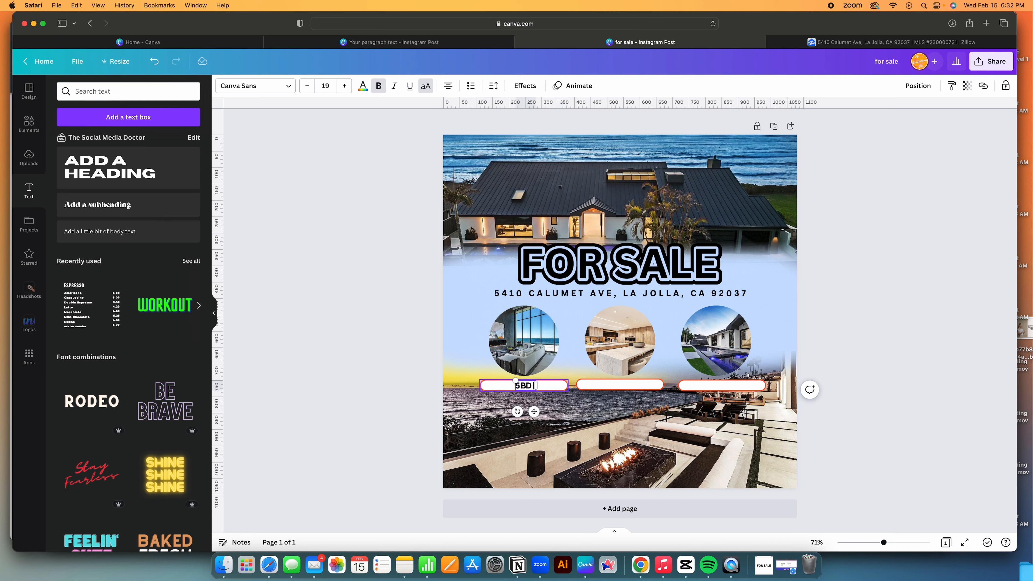
{"action": "type", "text": "6BTH"}
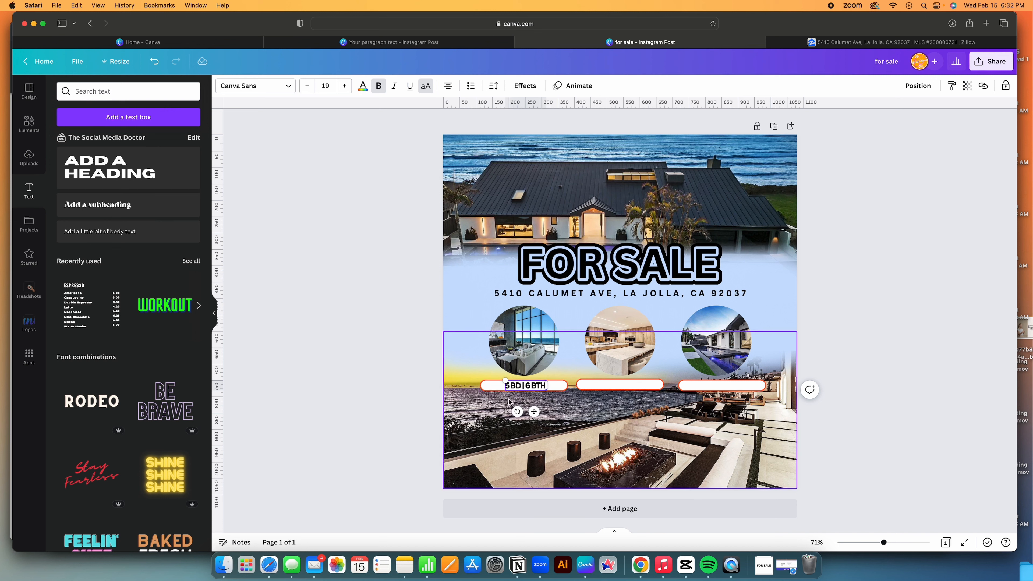
{"action": "left_click", "coordinate": [493, 86]}
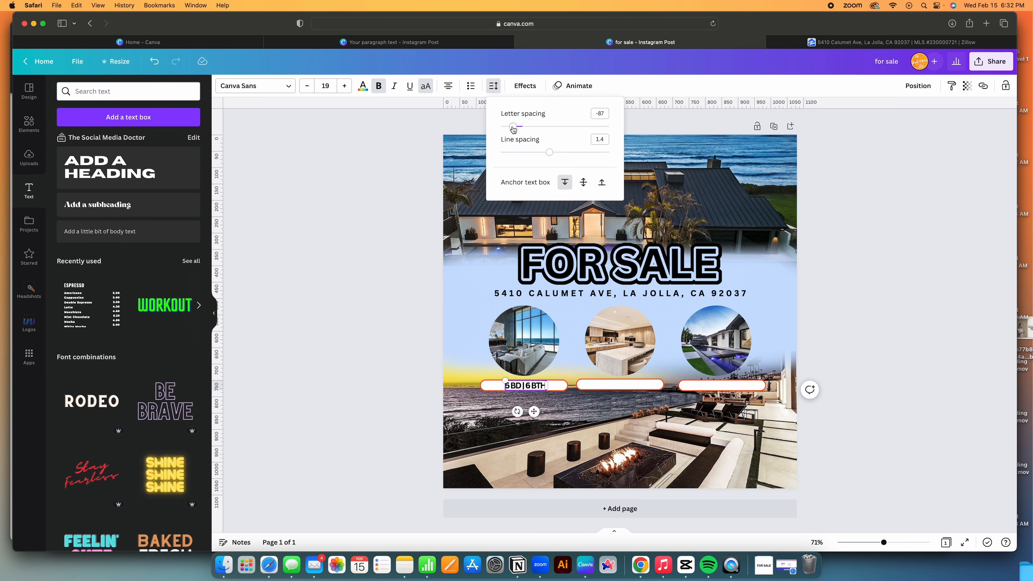
{"action": "left_click_drag", "start_coordinate": [512, 129], "coordinate": [552, 129]}
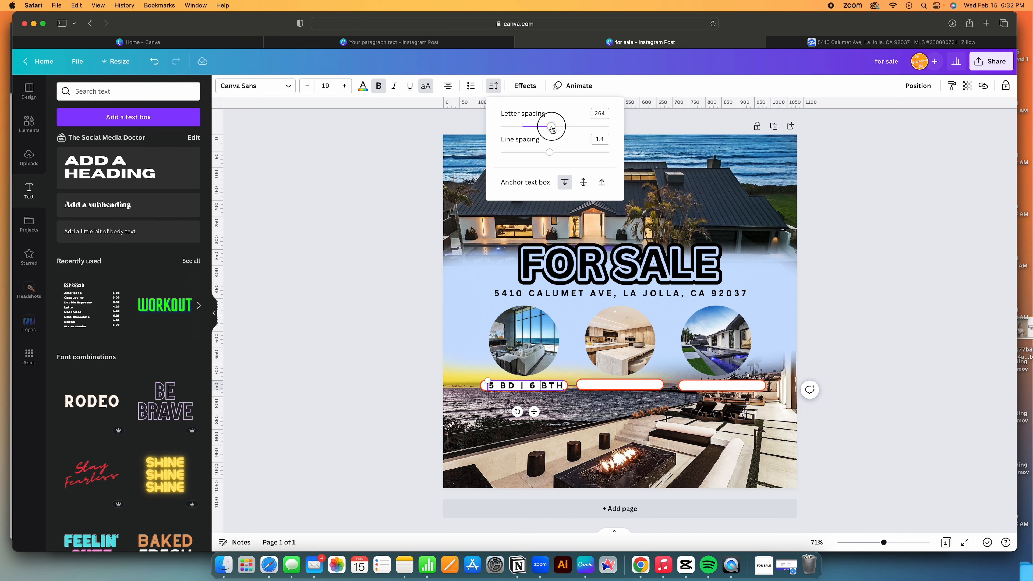
{"action": "left_click", "coordinate": [355, 403]}
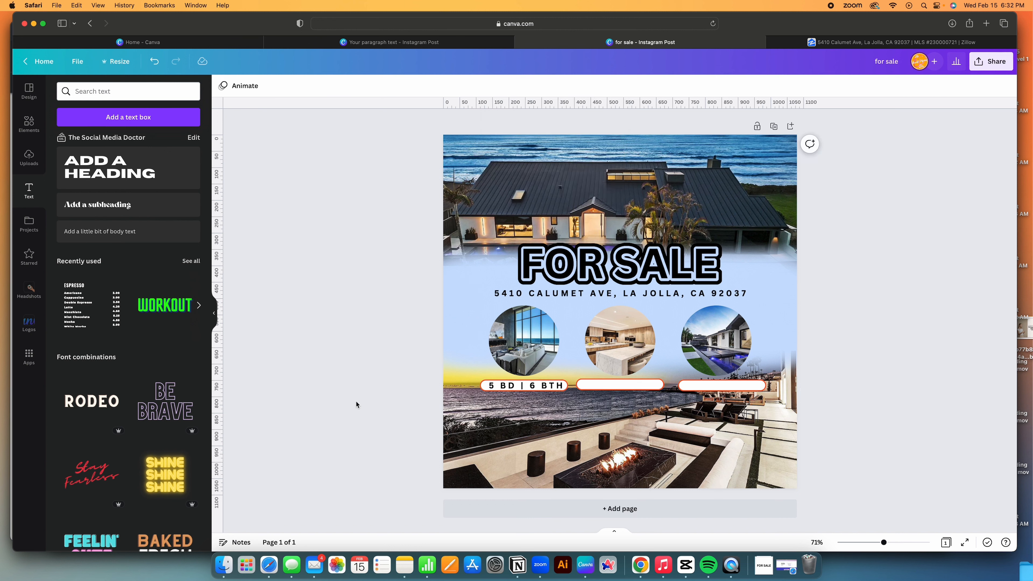
Duplicate the 5 BD | 6 BTH label into the middle and right pills.
{"action": "left_click", "coordinate": [514, 385]}
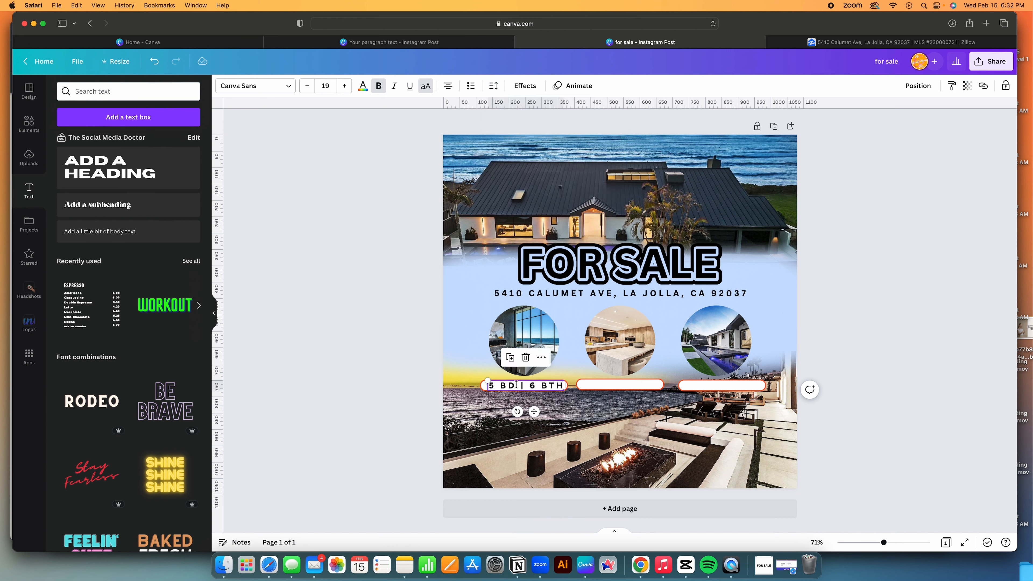
{"action": "left_click", "coordinate": [510, 358]}
{"action": "left_click_drag", "start_coordinate": [540, 416], "coordinate": [632, 408]}
{"action": "left_click", "coordinate": [606, 358]}
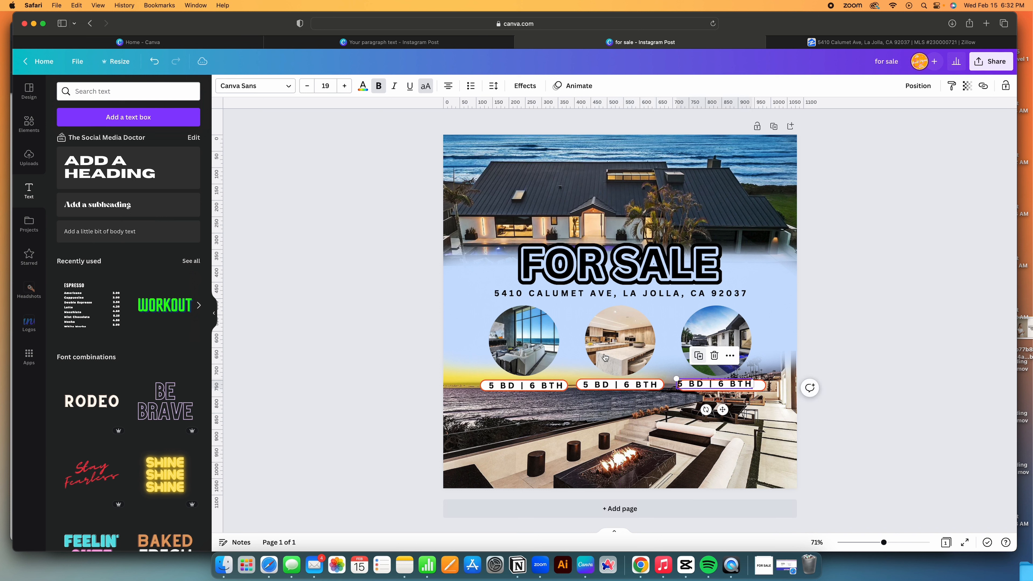
{"action": "left_click_drag", "start_coordinate": [724, 383], "coordinate": [731, 412]}
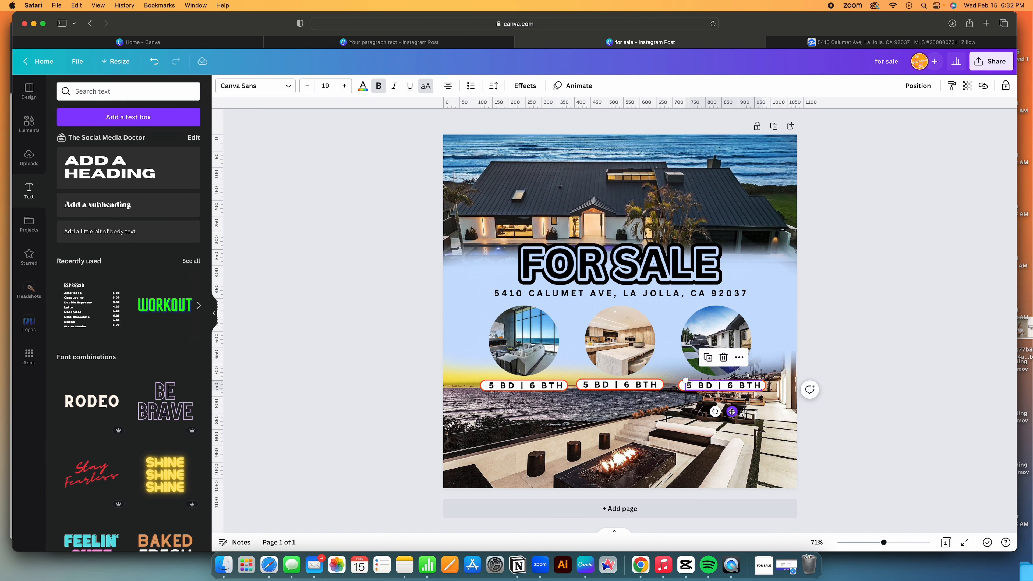
{"action": "double_click", "coordinate": [627, 383]}
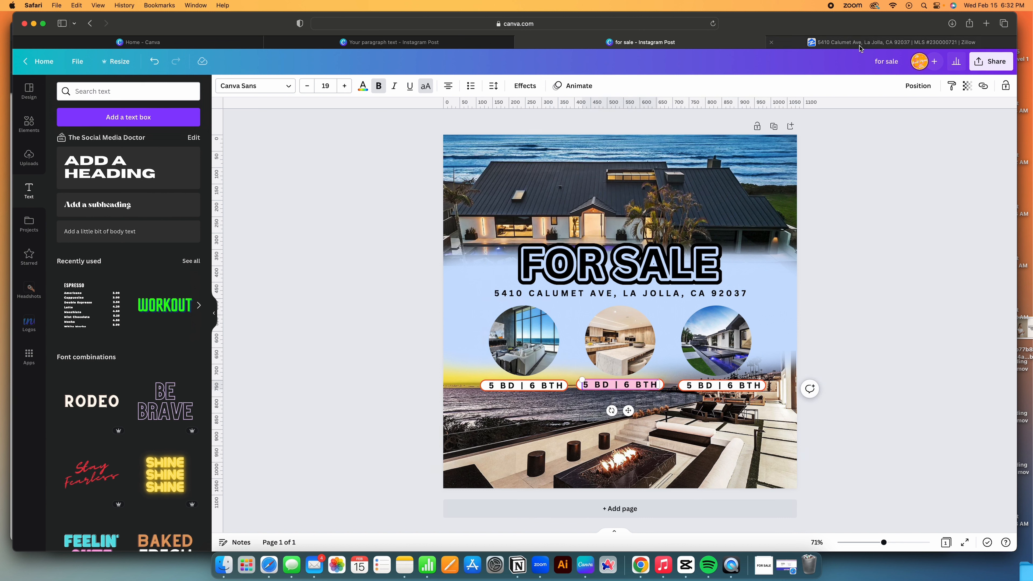
Change the middle pill label to the Zillow listing price $19,500,000.
{"action": "left_click", "coordinate": [890, 42]}
{"action": "double_click", "coordinate": [616, 95]}
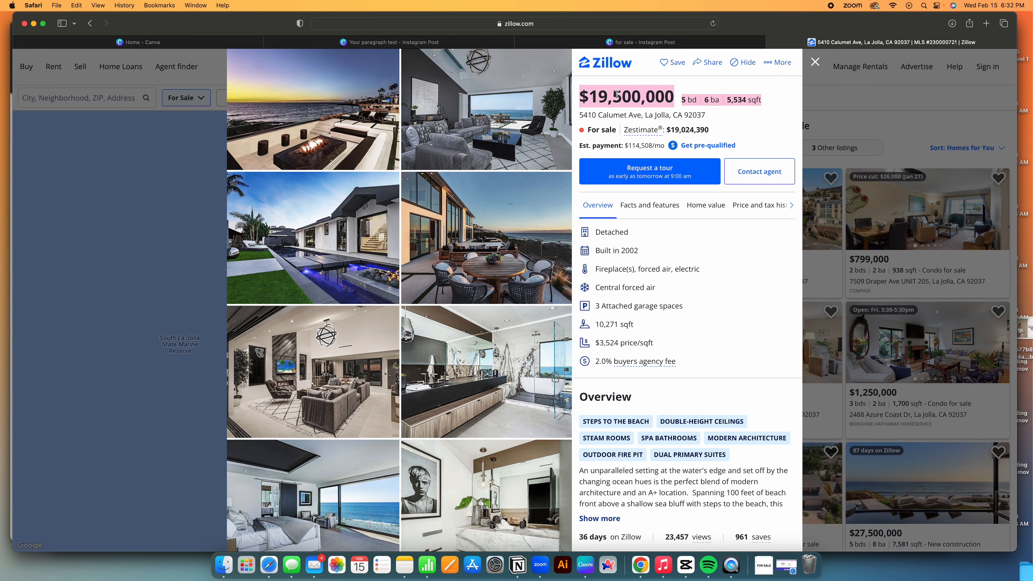
{"action": "double_click", "coordinate": [616, 94]}
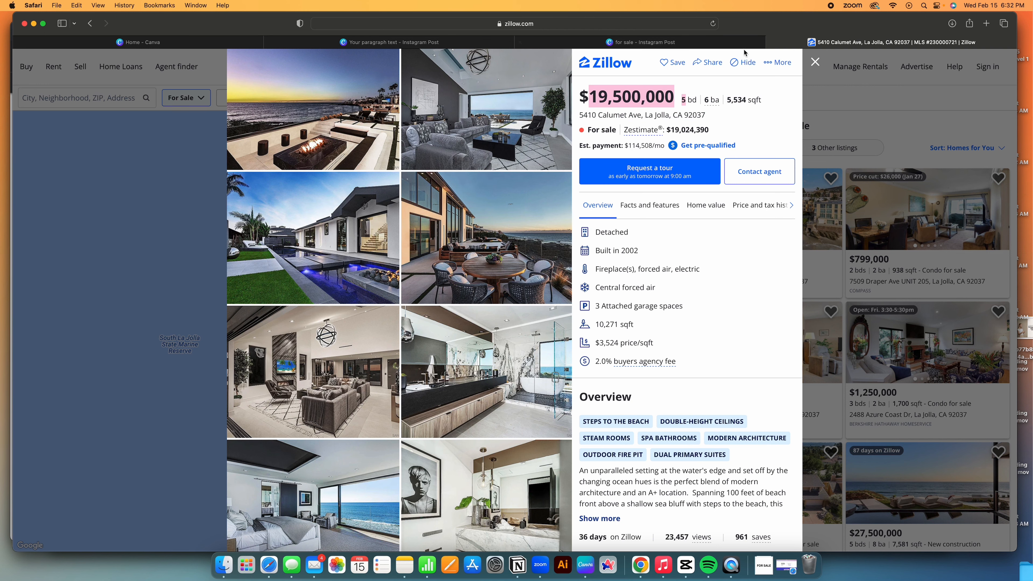
{"action": "left_click", "coordinate": [728, 41]}
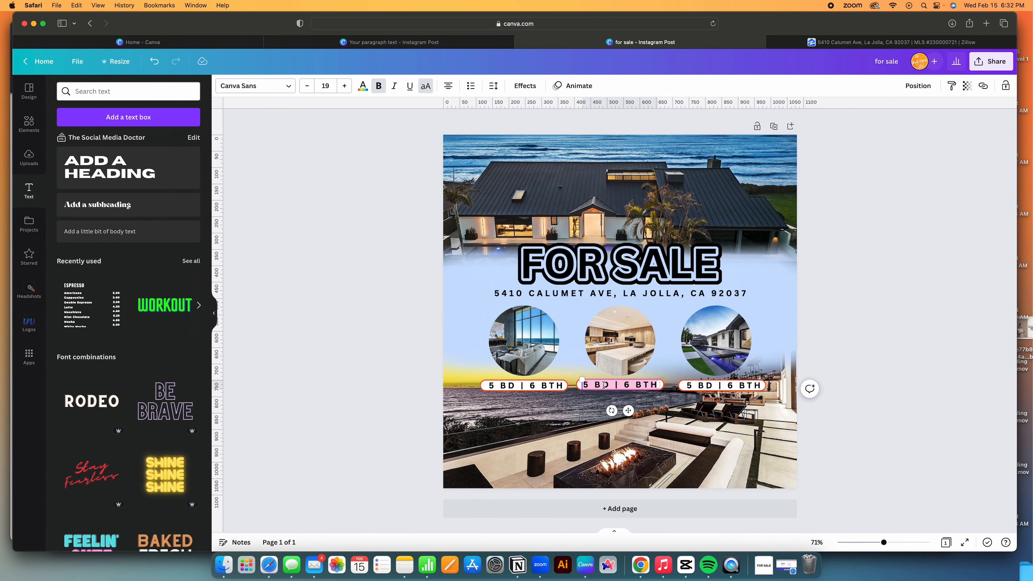
{"action": "type", "text": "$19"}
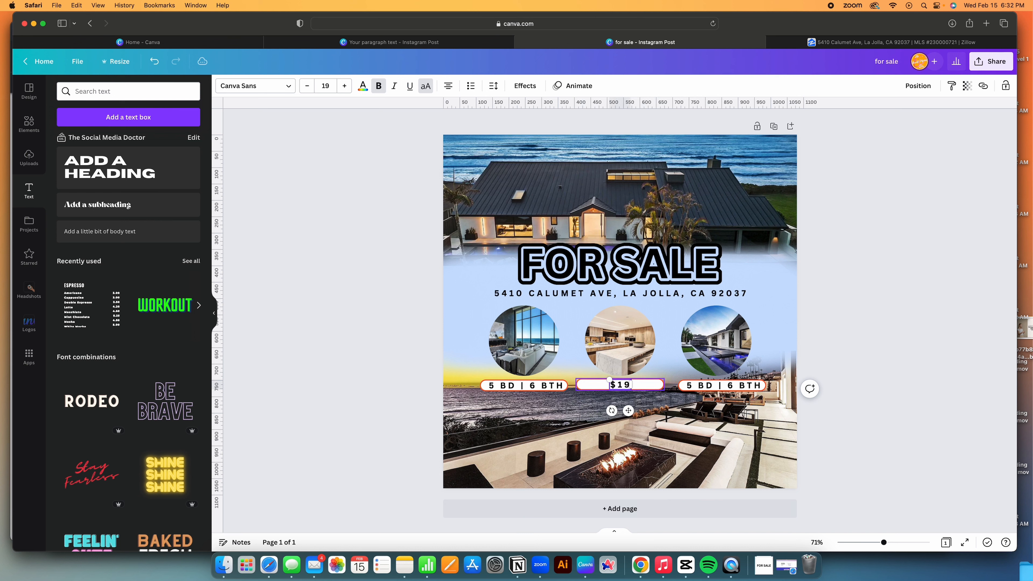
{"action": "type", "text": ",500,000"}
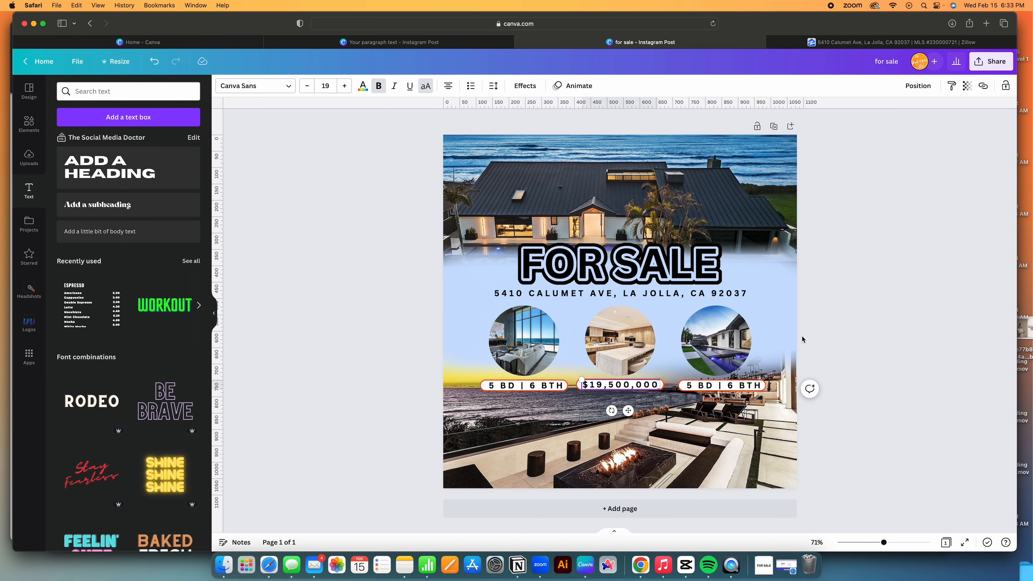
{"action": "left_click", "coordinate": [874, 307]}
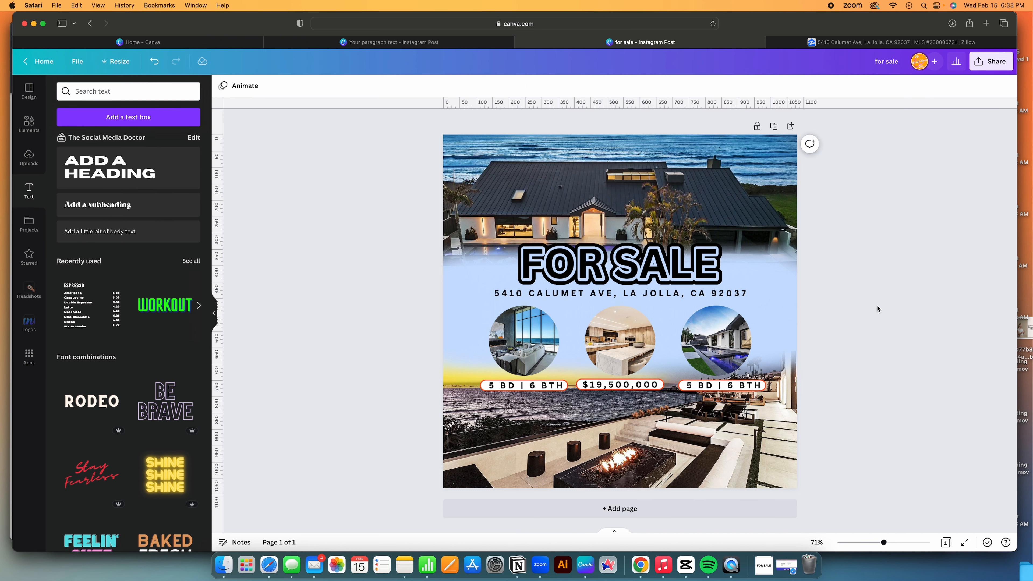
Copy 5,534 SQFT from Zillow and paste it into the right pill label.
{"action": "left_click", "coordinate": [830, 42]}
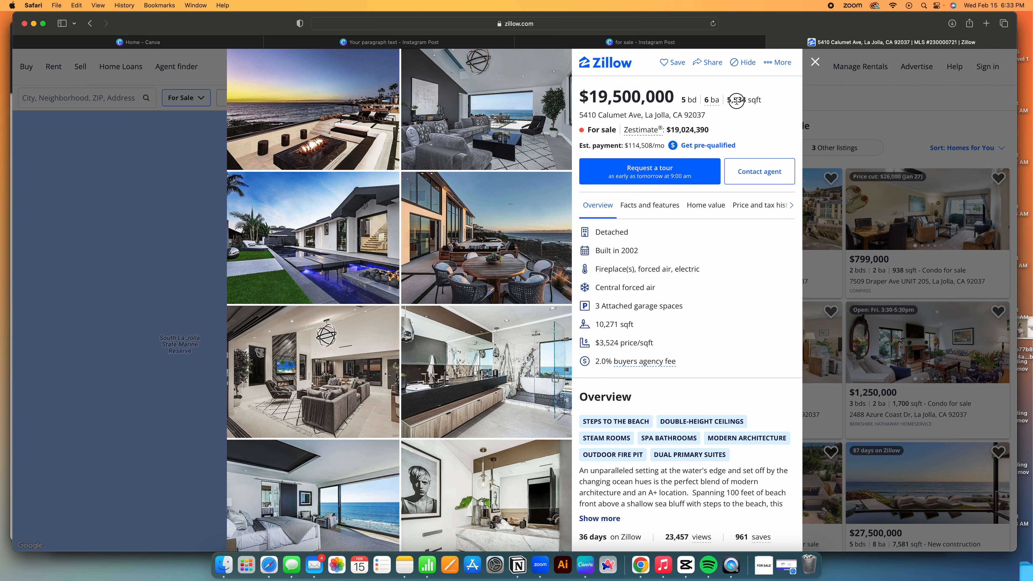
{"action": "left_click_drag", "start_coordinate": [736, 101], "coordinate": [760, 101]}
{"action": "key", "text": "super+c"}
{"action": "left_click", "coordinate": [711, 42]}
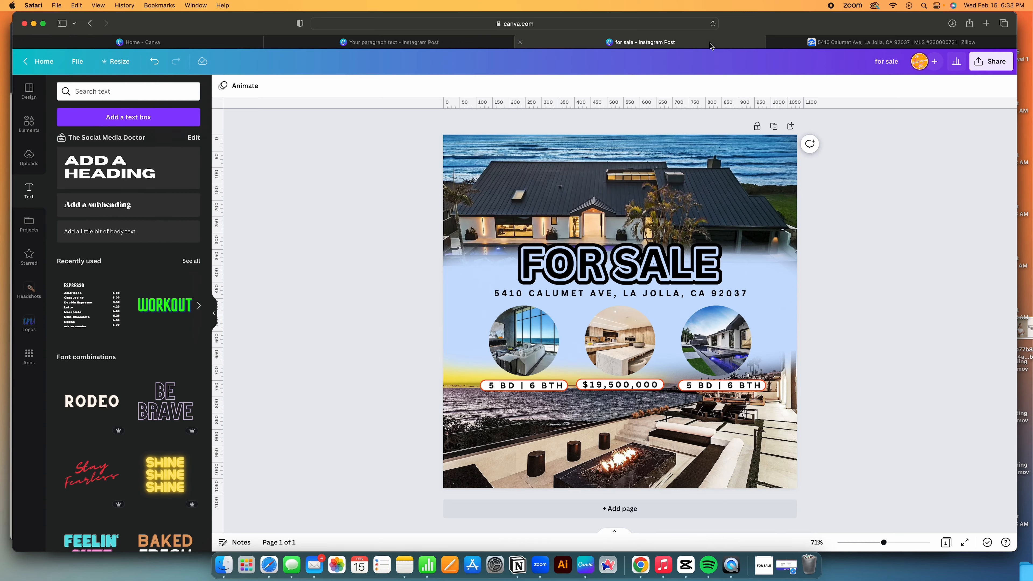
{"action": "left_click", "coordinate": [715, 388]}
{"action": "left_click", "coordinate": [714, 386]}
{"action": "key", "text": "super+v"}
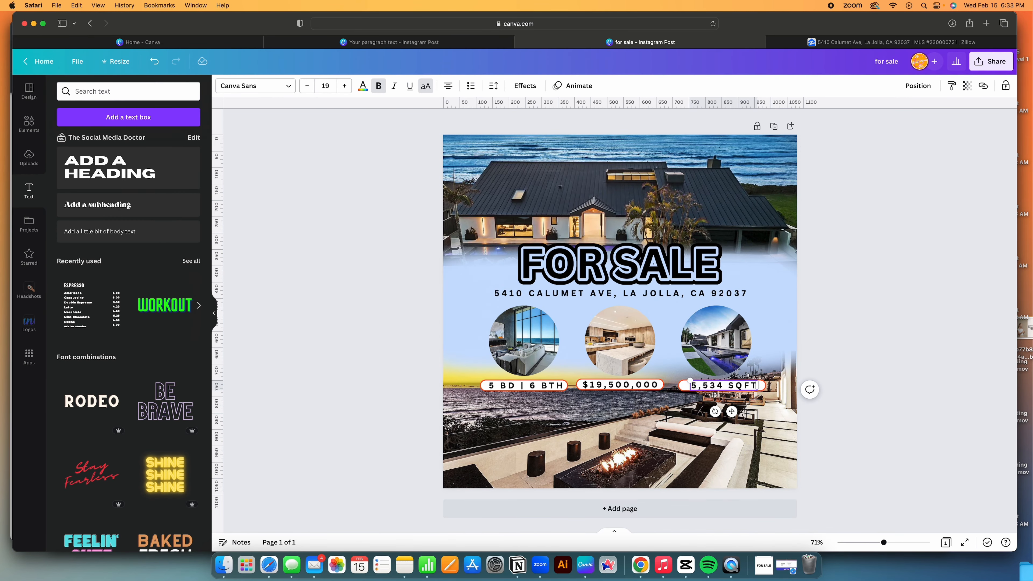
{"action": "left_click", "coordinate": [863, 311]}
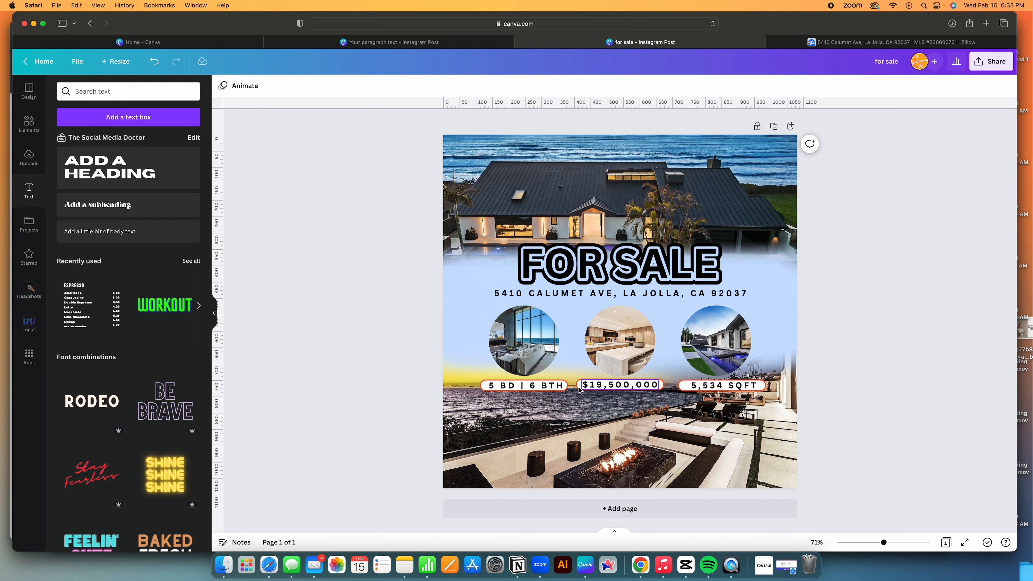
Duplicate the beds/baths pill, move it below the label row and stretch it taller.
{"action": "left_click", "coordinate": [565, 383]}
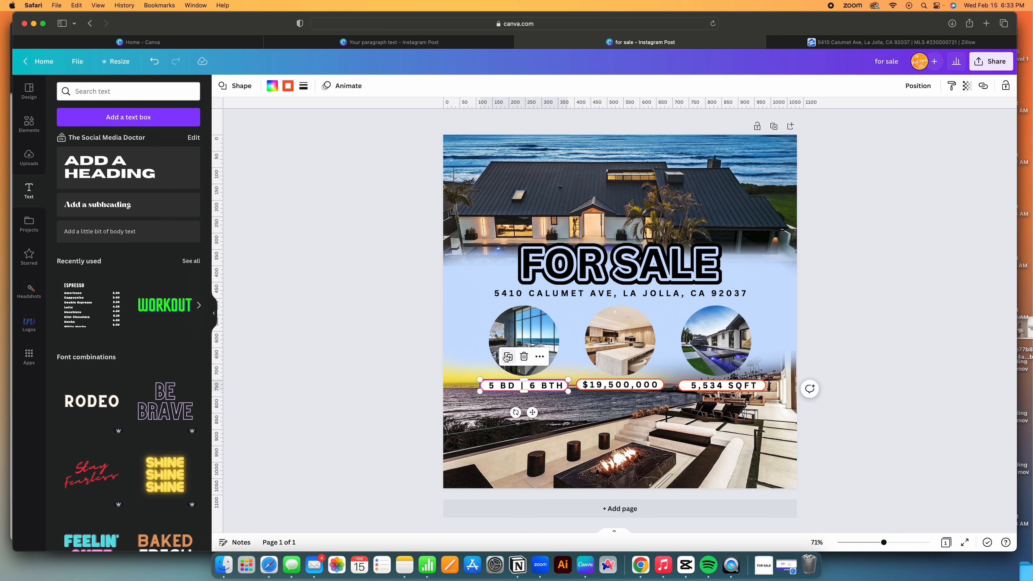
{"action": "left_click", "coordinate": [507, 357]}
{"action": "left_click_drag", "start_coordinate": [606, 467], "coordinate": [507, 443]}
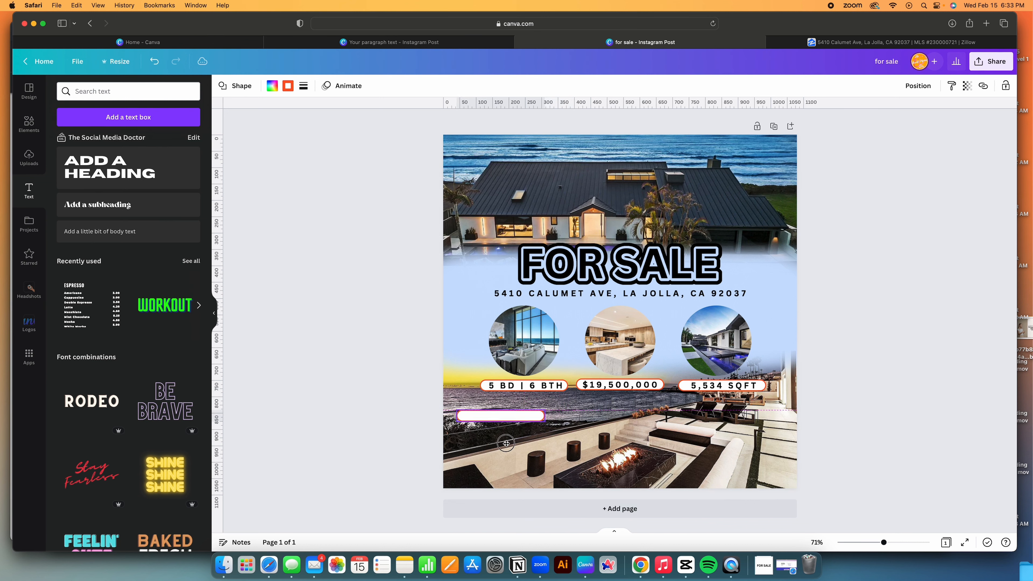
{"action": "left_click_drag", "start_coordinate": [500, 421], "coordinate": [501, 453]}
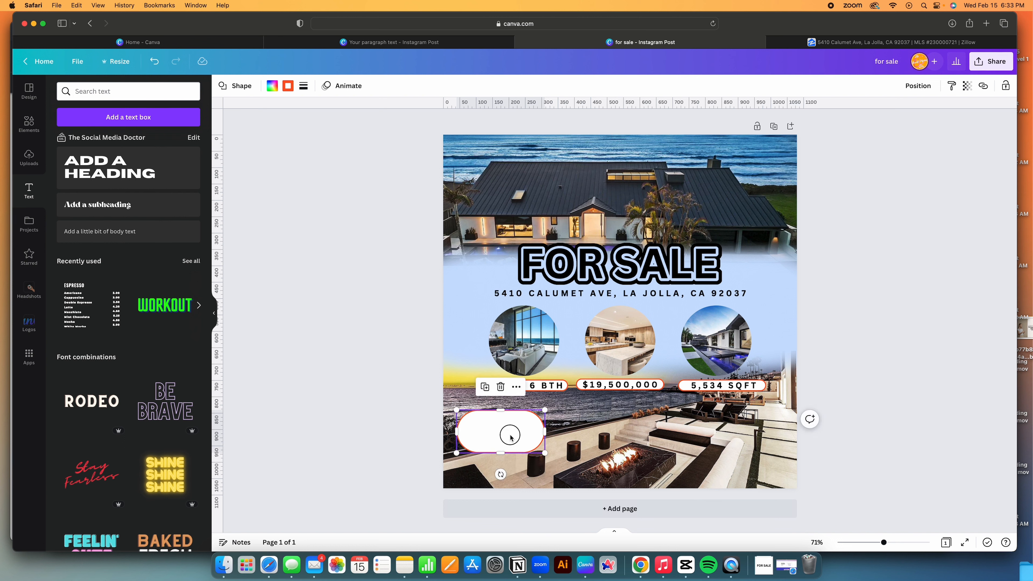
Copy the 5 BD | 6 BTH text into the tall pill for replacement.
{"action": "left_click", "coordinate": [550, 387]}
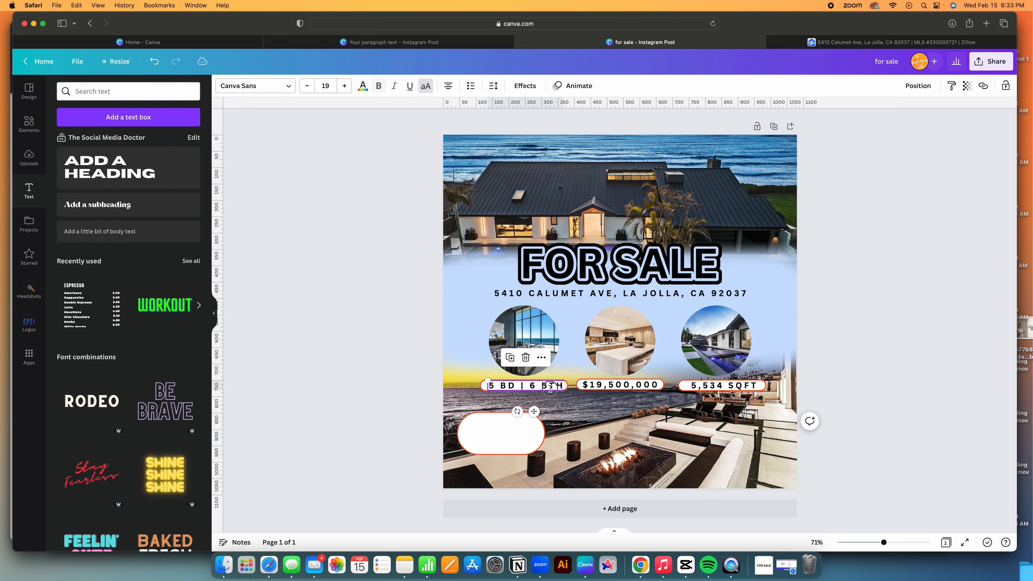
{"action": "left_click", "coordinate": [510, 357]}
{"action": "left_click_drag", "start_coordinate": [525, 400], "coordinate": [507, 450]}
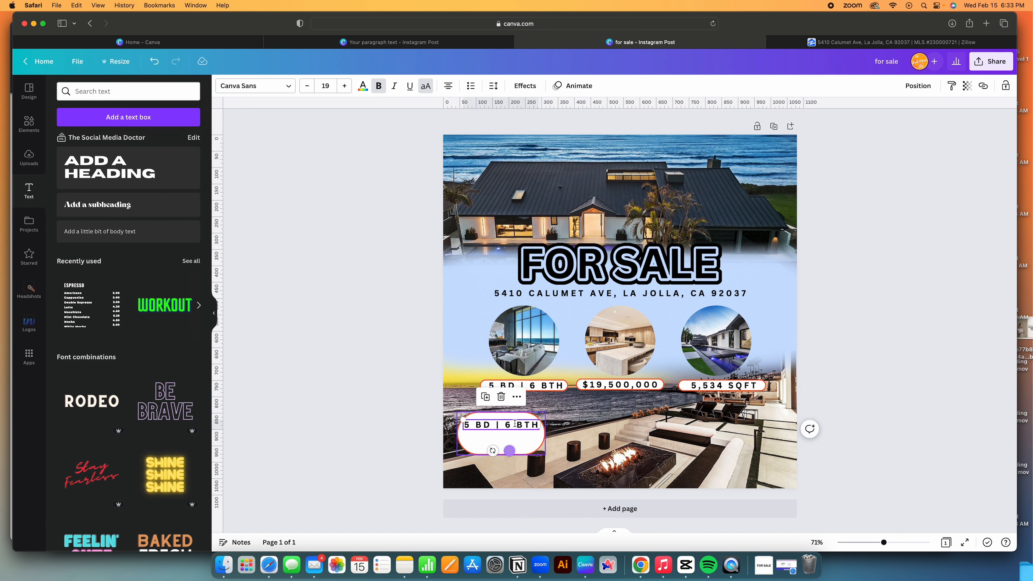
{"action": "double_click", "coordinate": [510, 425]}
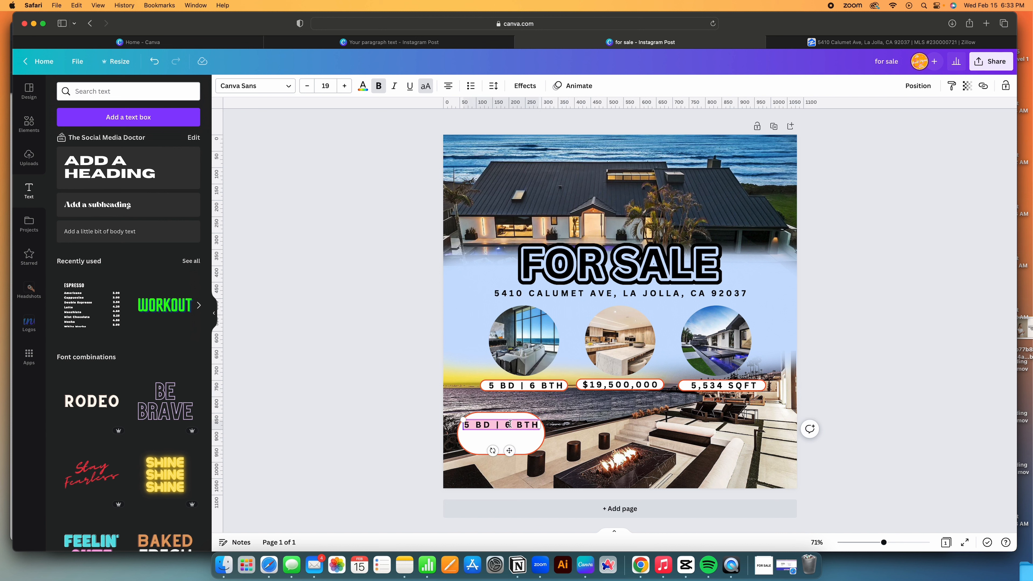
Replace it with lines FIRST LAST NAME, REALTOR, PHONE, EMAIL, WEBSITE.
{"action": "type", "text": "FIR"}
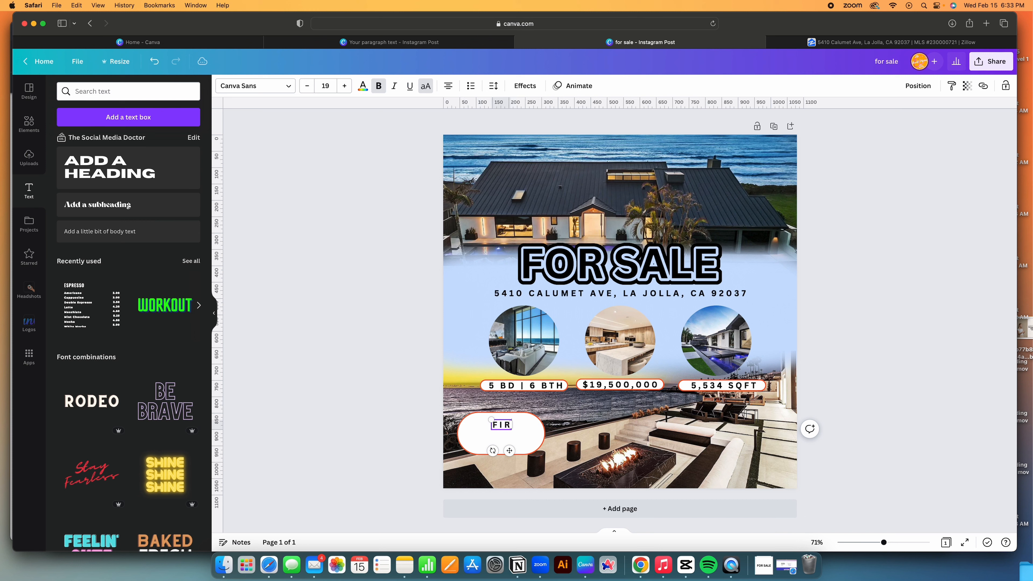
{"action": "type", "text": "ST LAST NAME"}
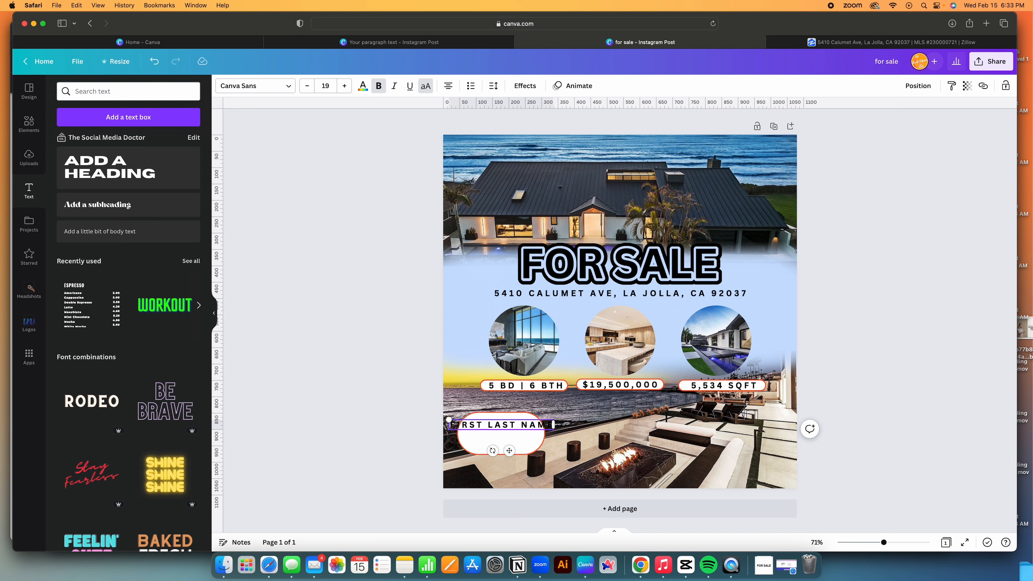
{"action": "key", "text": "Return"}
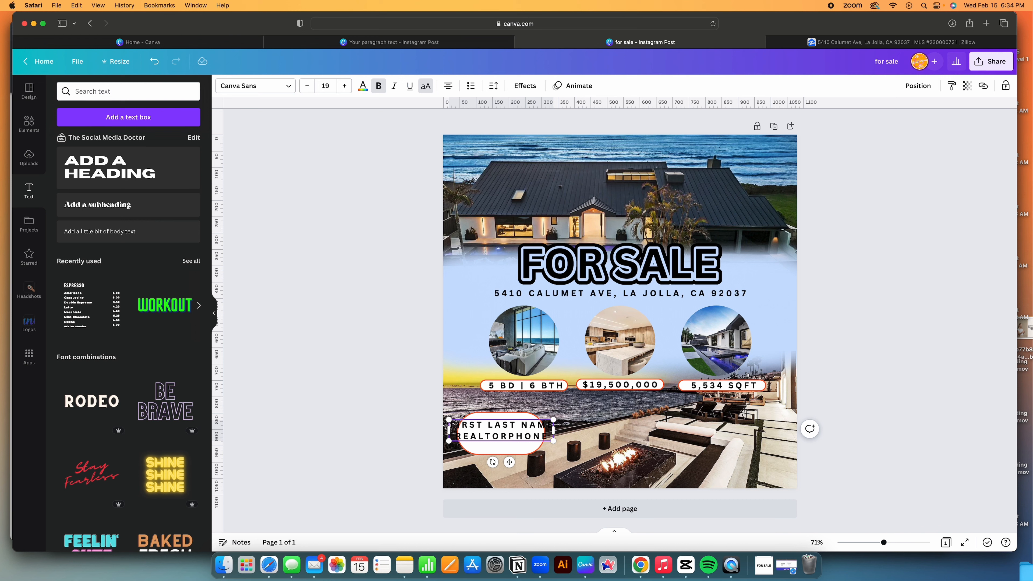
{"action": "key", "text": "Return"}
{"action": "left_click", "coordinate": [533, 448]}
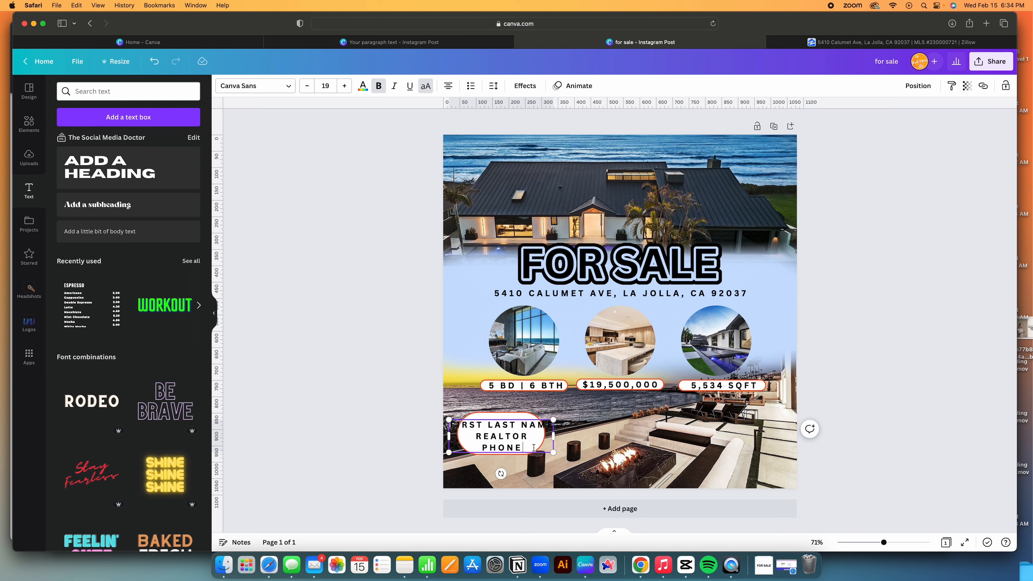
{"action": "key", "text": "Return"}
{"action": "type", "text": "EMAIL"}
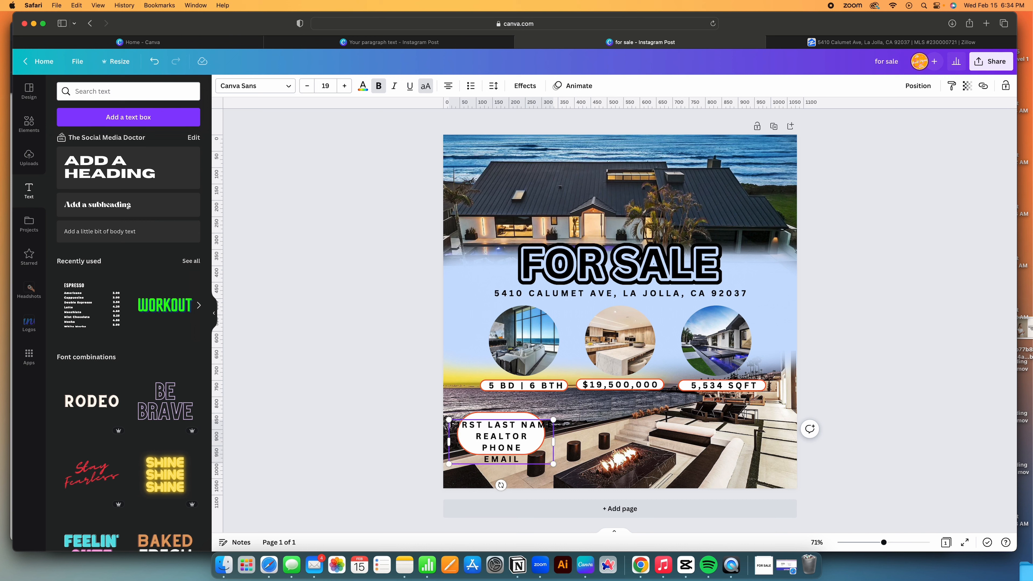
{"action": "key", "text": "Return"}
{"action": "type", "text": "WEBSITE"}
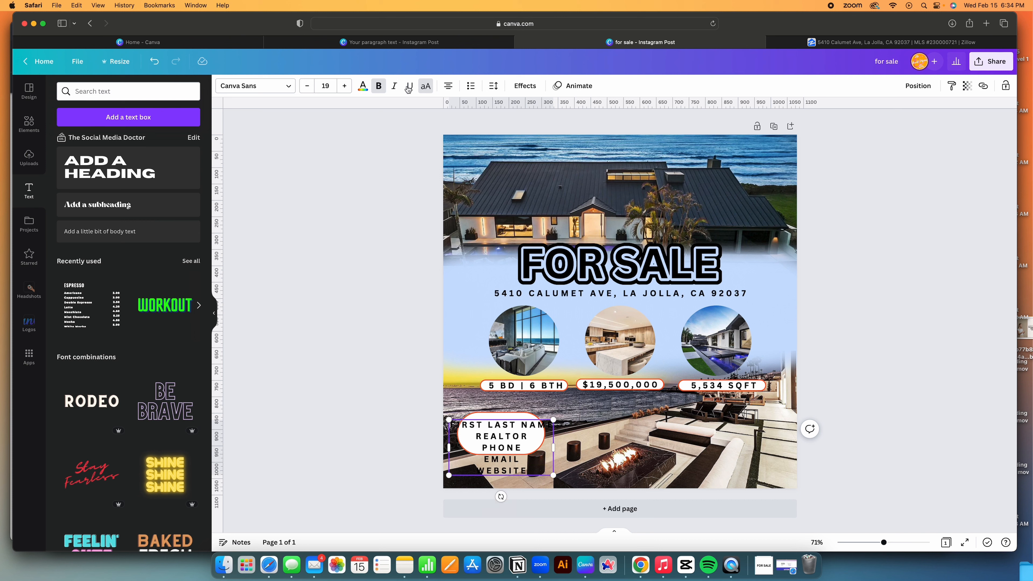
Shrink the five contact lines to size 12 and nudge them up inside the pill.
{"action": "left_click", "coordinate": [301, 91]}
{"action": "left_click", "coordinate": [307, 86]}
{"action": "left_click", "coordinate": [306, 86]}
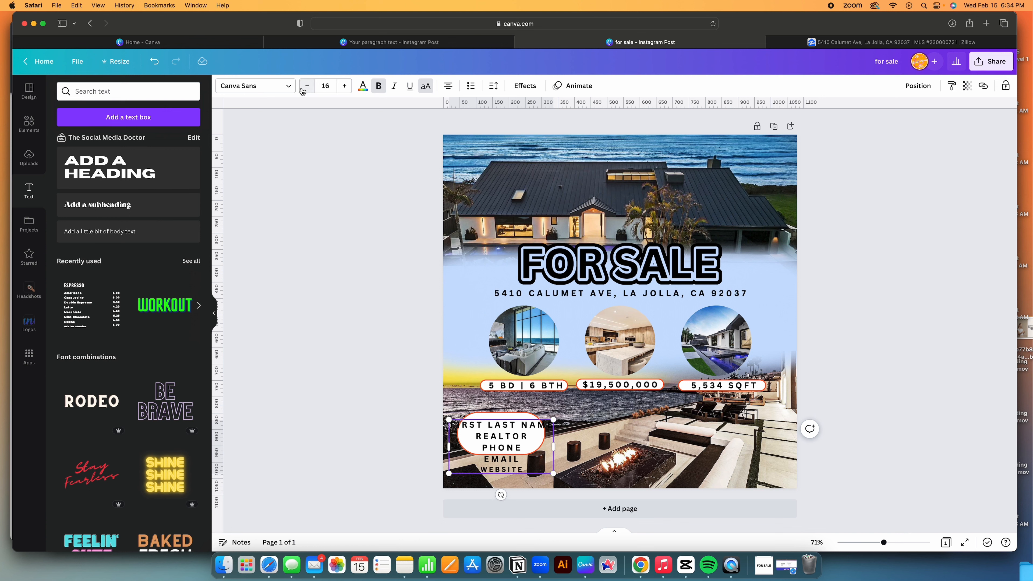
{"action": "left_click", "coordinate": [325, 86]}
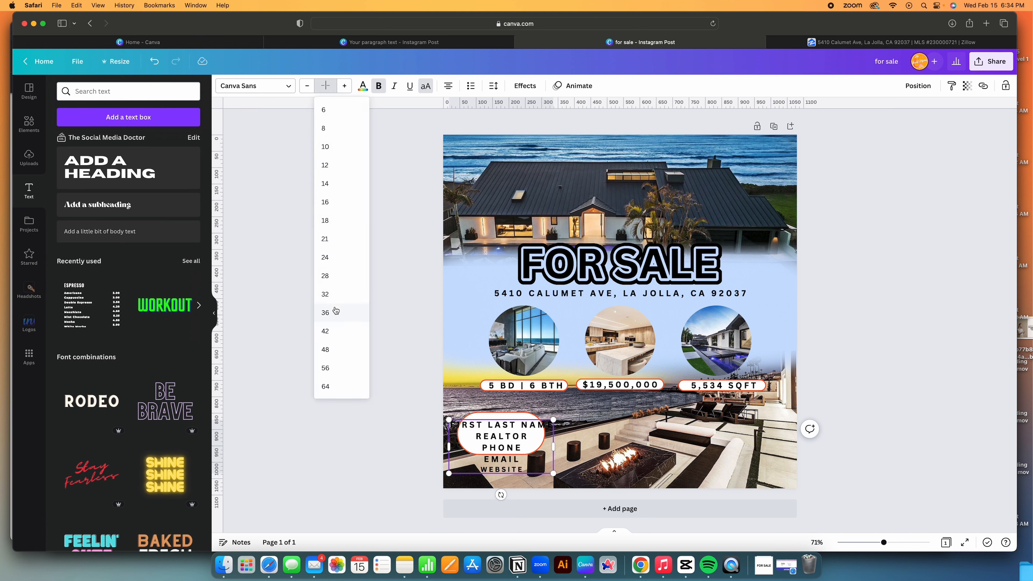
{"action": "left_click", "coordinate": [331, 202]}
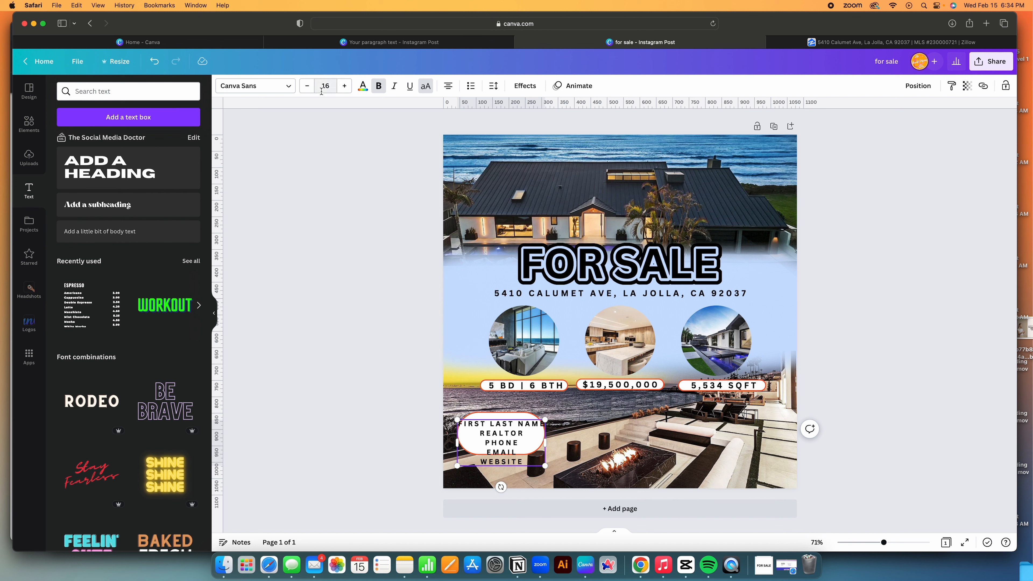
{"action": "double_click", "coordinate": [506, 443]}
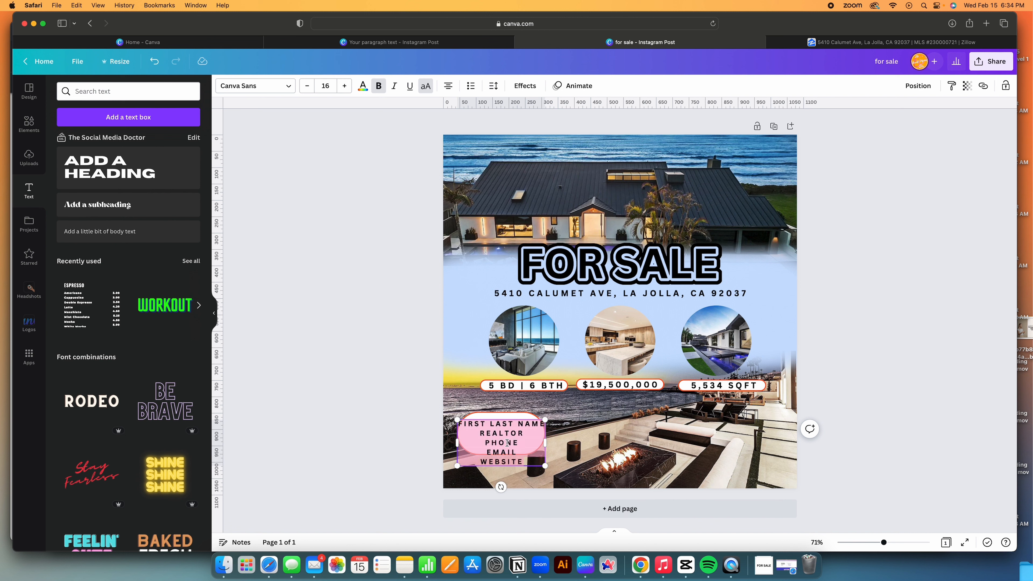
{"action": "left_click", "coordinate": [308, 86]}
{"action": "left_click", "coordinate": [307, 86]}
{"action": "left_click", "coordinate": [307, 86]}
{"action": "left_click", "coordinate": [308, 86]}
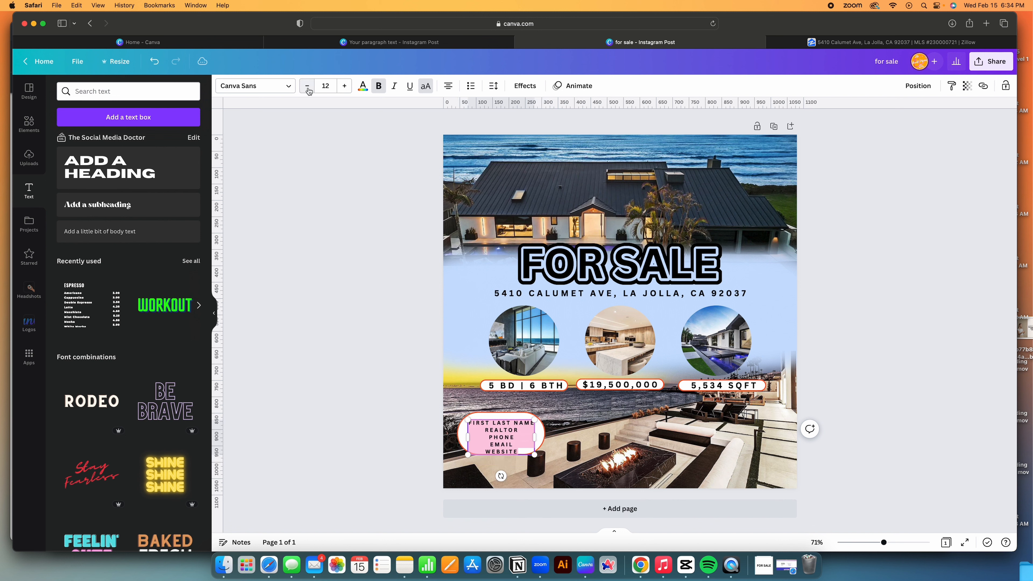
{"action": "left_click_drag", "start_coordinate": [485, 418], "coordinate": [485, 415]}
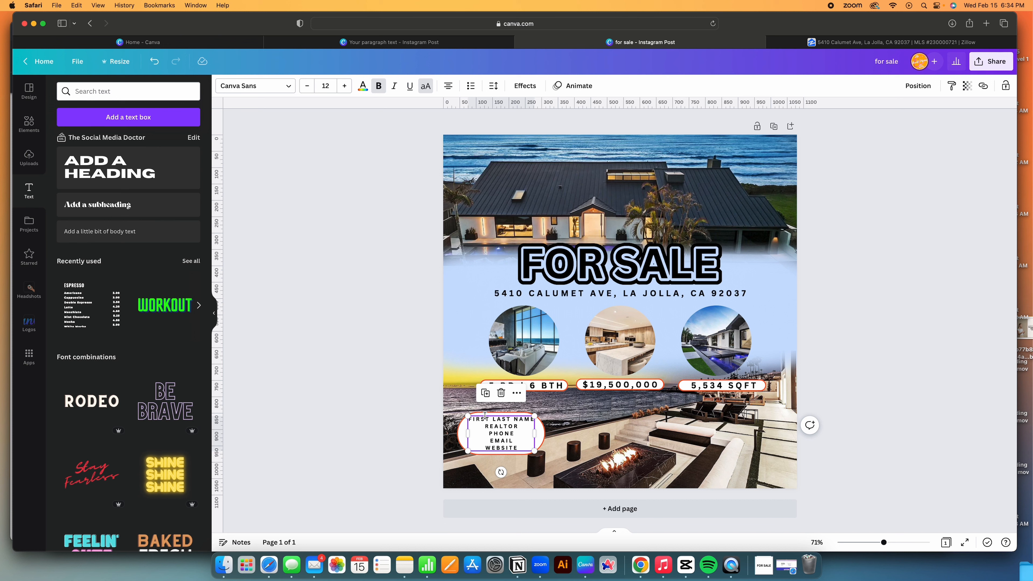
{"action": "left_click", "coordinate": [523, 440]}
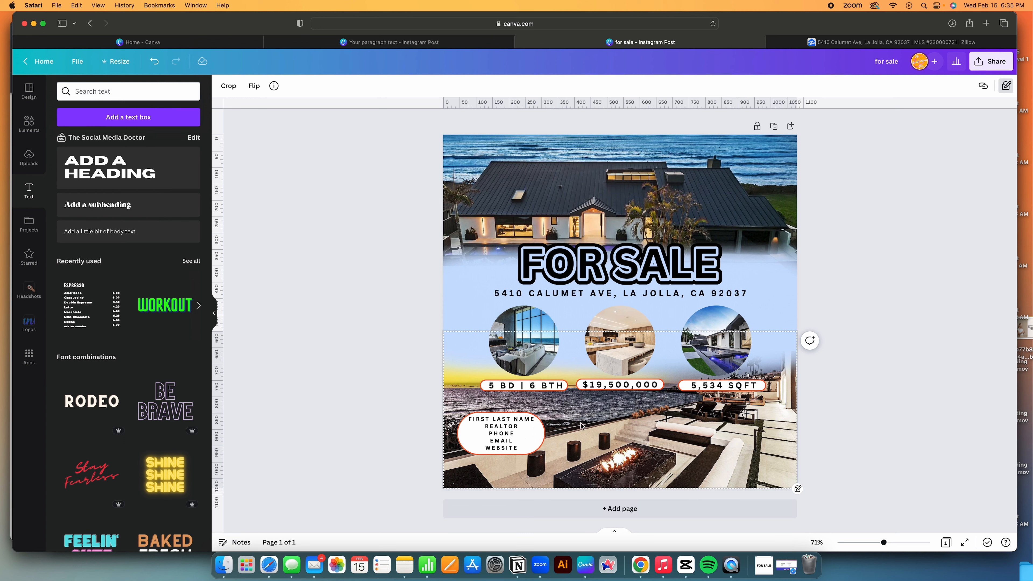
Search Elements for 'key' and add the gold key photo.
{"action": "left_click", "coordinate": [28, 121]}
{"action": "type", "text": "key"}
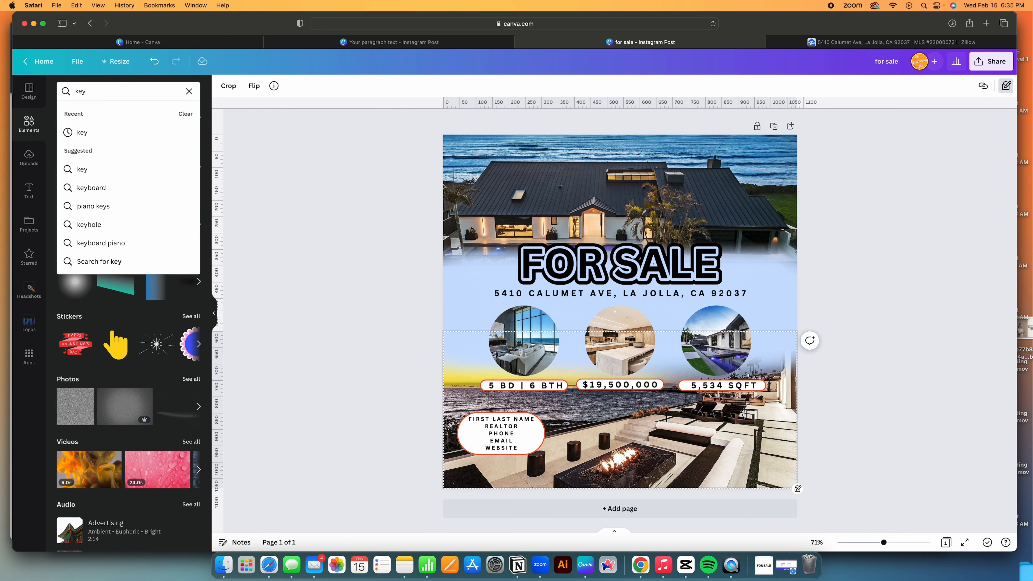
{"action": "key", "text": "Return"}
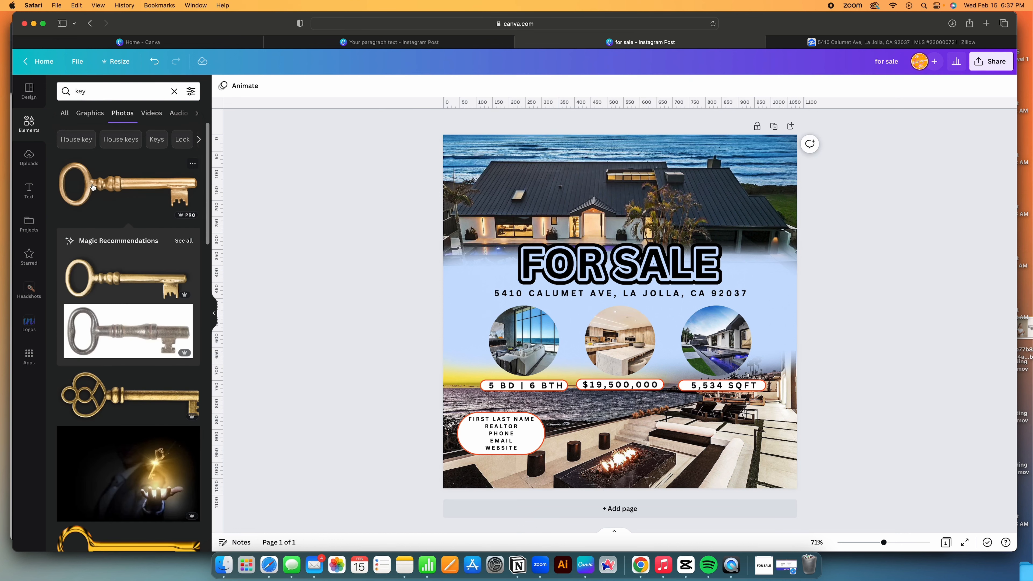
{"action": "left_click", "coordinate": [92, 187]}
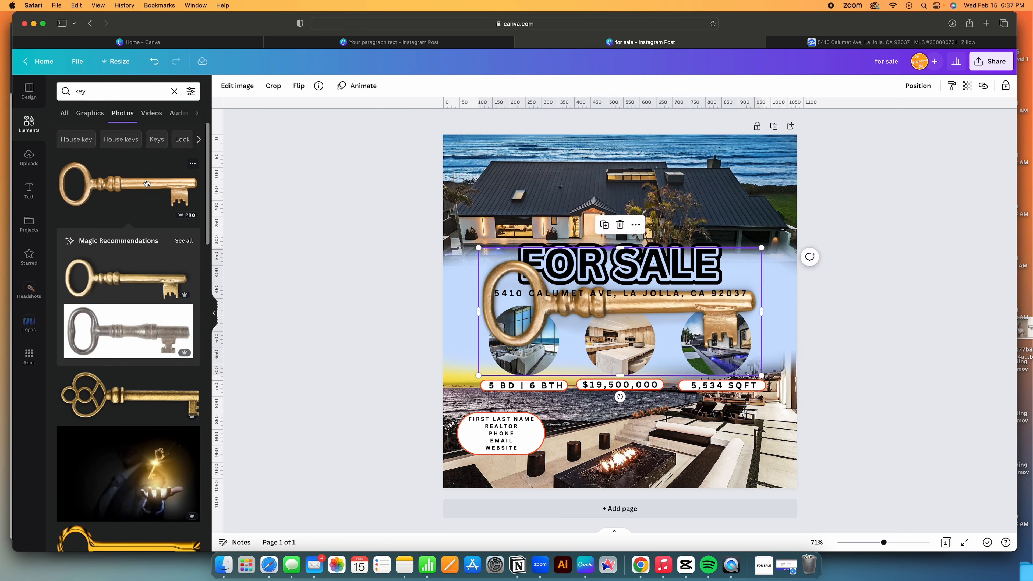
Shrink and tilt the key left of FOR SALE, with a flipped copy on the right.
{"action": "left_click_drag", "start_coordinate": [761, 248], "coordinate": [537, 349]}
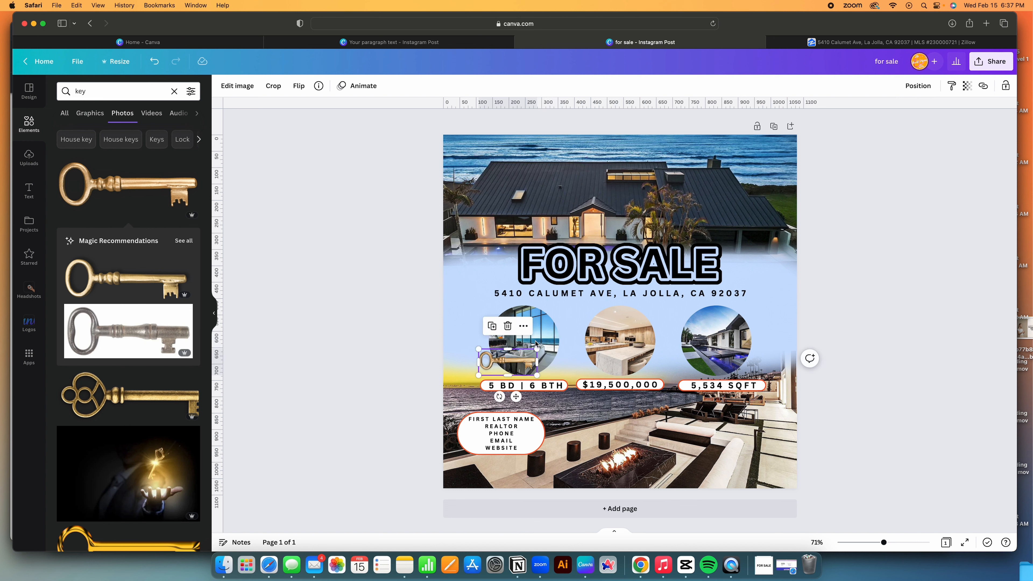
{"action": "left_click_drag", "start_coordinate": [499, 396], "coordinate": [475, 377]}
{"action": "left_click_drag", "start_coordinate": [508, 362], "coordinate": [769, 268]}
{"action": "left_click", "coordinate": [751, 212]}
{"action": "left_click", "coordinate": [299, 86]}
{"action": "left_click", "coordinate": [326, 110]}
{"action": "left_click_drag", "start_coordinate": [800, 281], "coordinate": [497, 292]}
Tilt the right key to about 50° and the left key to about -52°.
{"action": "left_click", "coordinate": [756, 273]}
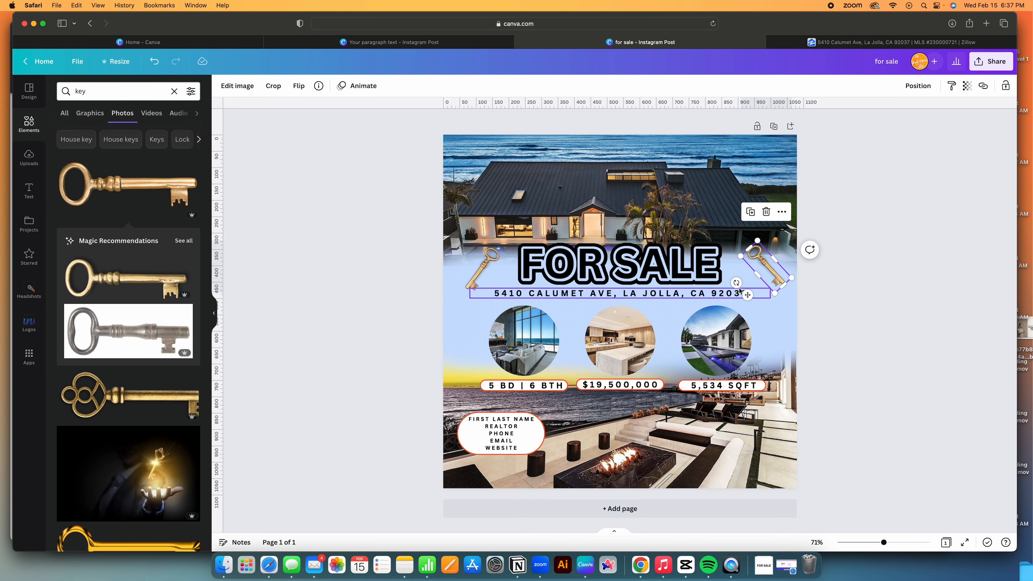
{"action": "left_click_drag", "start_coordinate": [736, 283], "coordinate": [737, 284]}
{"action": "left_click", "coordinate": [486, 270]}
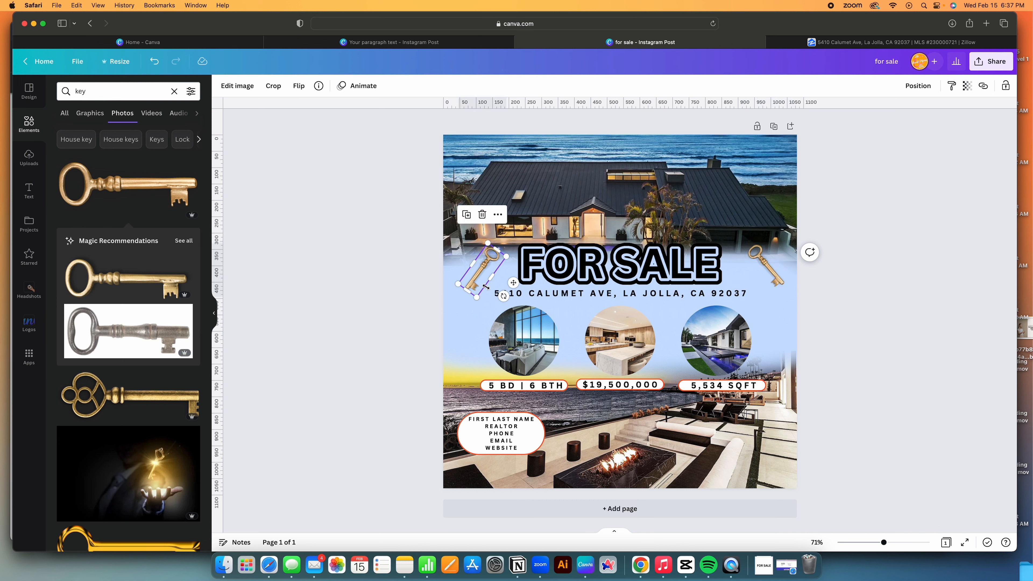
{"action": "left_click_drag", "start_coordinate": [504, 296], "coordinate": [514, 284]}
{"action": "left_click", "coordinate": [392, 298]}
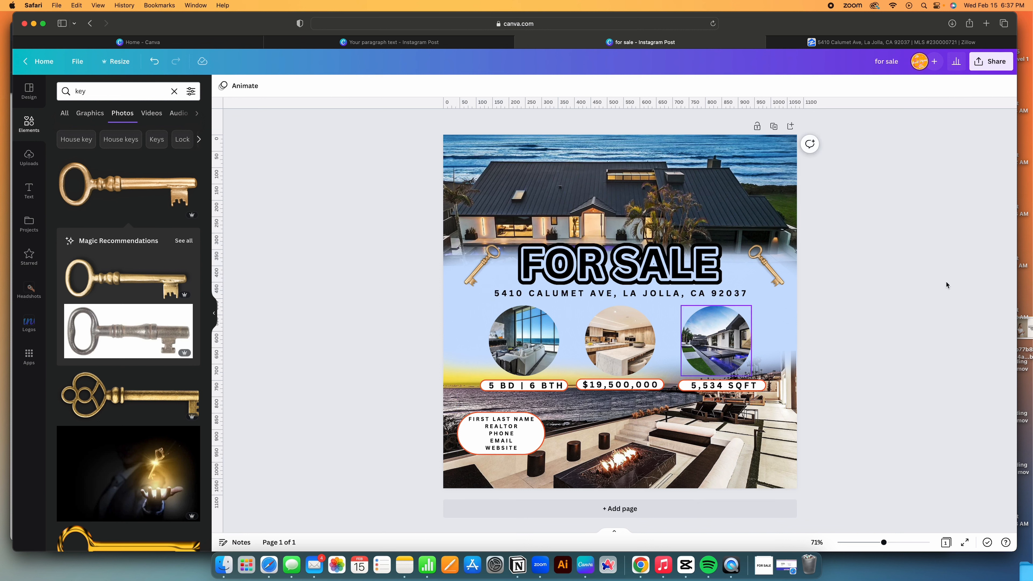